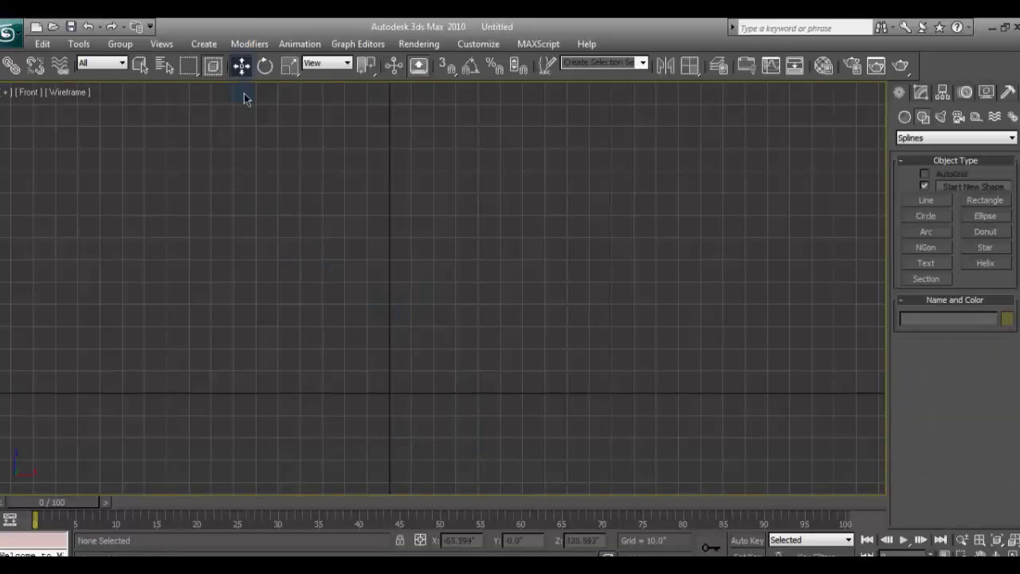
Step: Draw an upright line in the Front view as the loft path
middle_click_drag(388, 393, 389, 454)
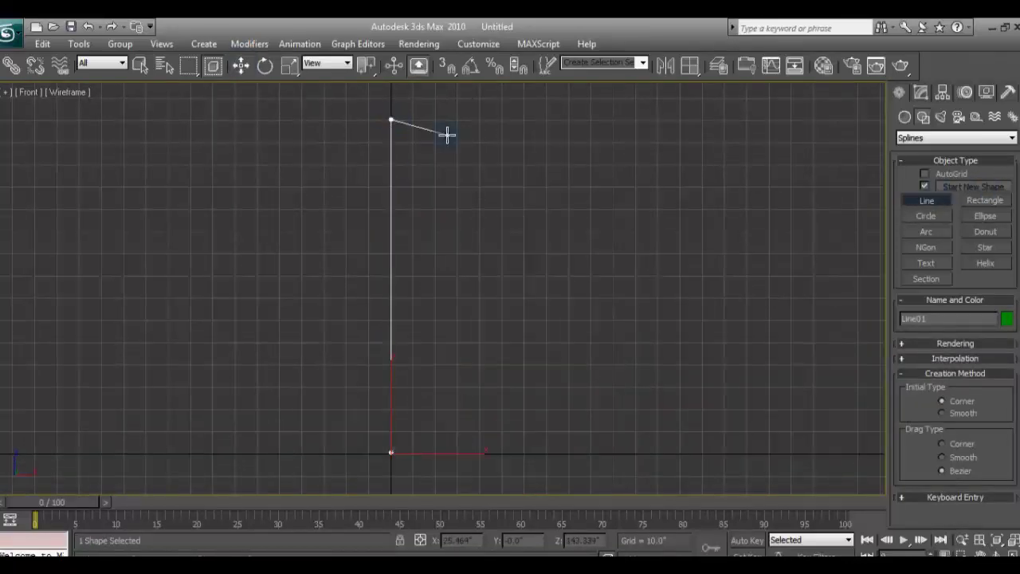
key("w")
scroll(553, 344, "up", 3)
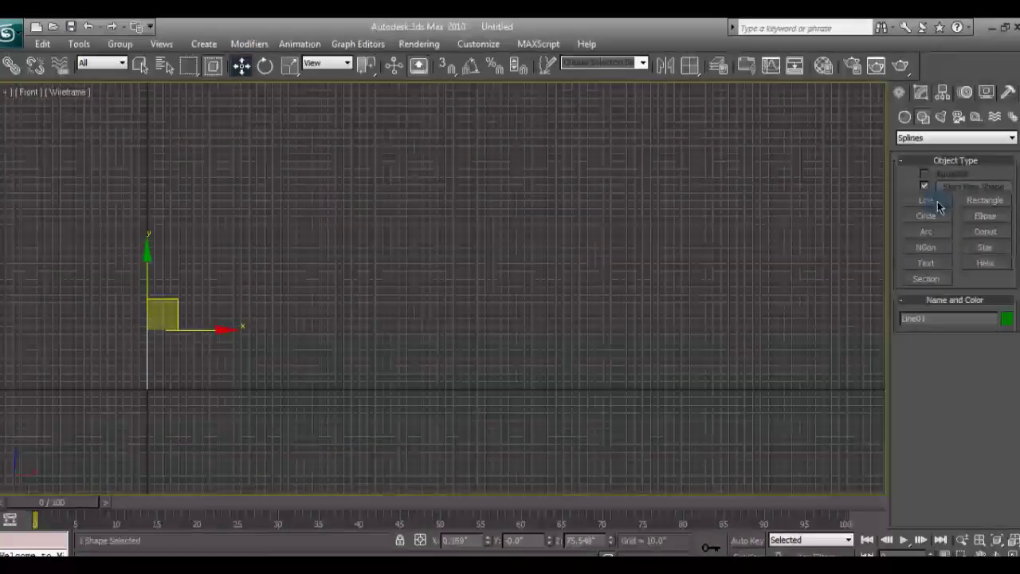
left_click(924, 231)
left_click_drag(484, 346, 458, 296)
right_click(457, 296)
Step: Draw a circle of radius about 142 from its centre
left_click(927, 202)
left_click(985, 216)
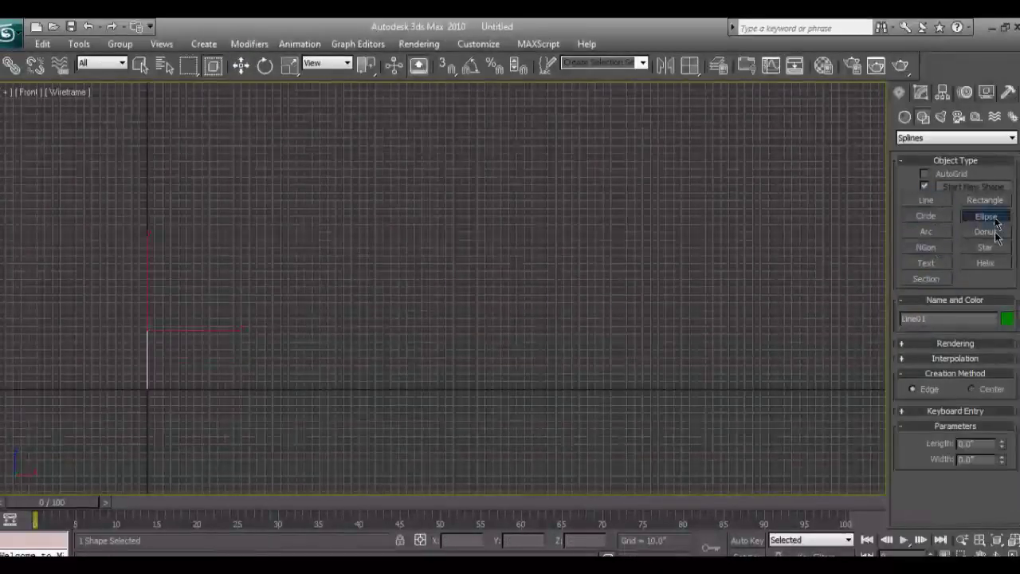
left_click(925, 231)
left_click(925, 215)
left_click_drag(462, 365, 360, 318)
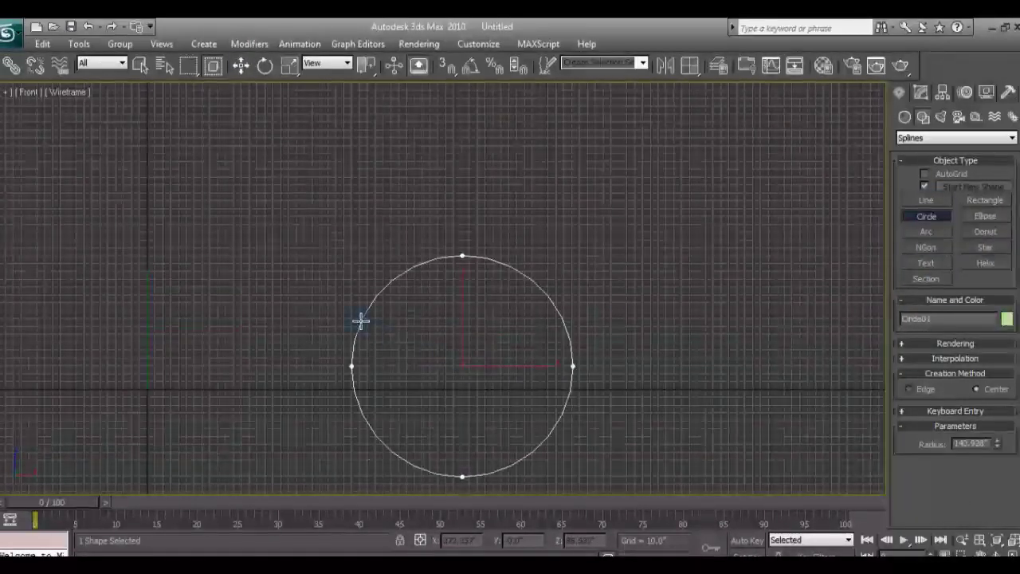
Step: Raise the circle and Shift-clone it rightward into a row of four circles
left_click(241, 66)
mouse_move(523, 359)
left_mouse_down()
mouse_move(523, 269)
mouse_move(489, 276)
mouse_move(722, 277)
left_mouse_up()
right_click(489, 277)
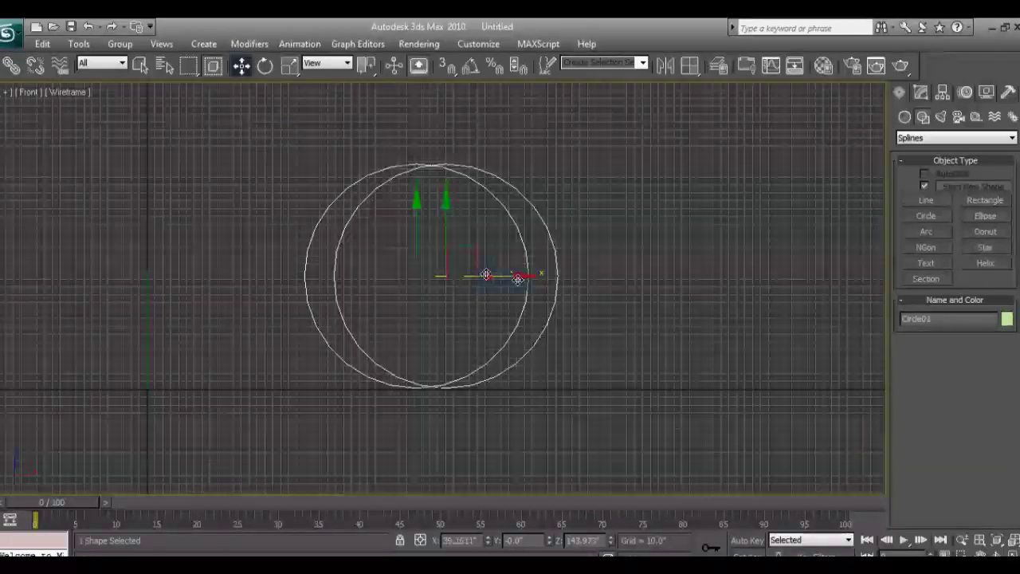
left_click(510, 361)
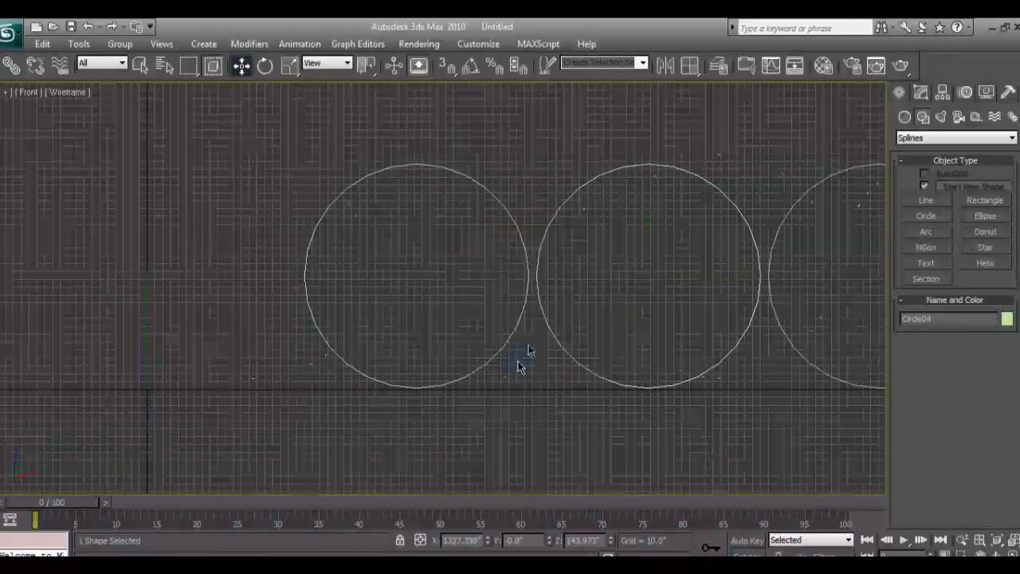
Step: Shrink the rightmost circle's radius to about 109.787 in the Modify panel
scroll(676, 364, "down", 3)
scroll(661, 348, "up", 2)
left_click(330, 232)
left_click(719, 228)
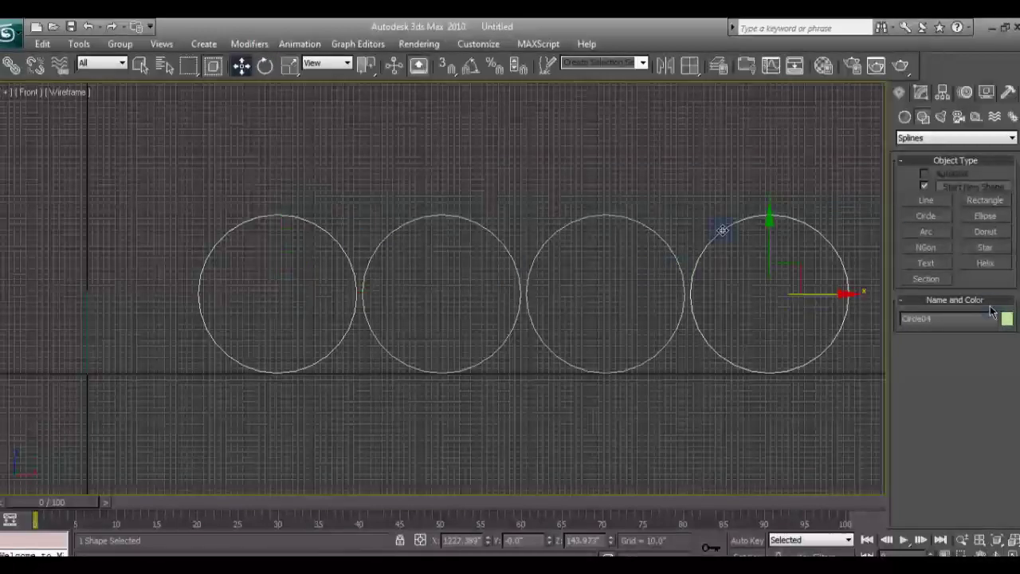
left_click(920, 92)
mouse_move(994, 334)
left_mouse_down()
mouse_move(994, 358)
mouse_move(996, 344)
left_mouse_up()
Step: Enlarge the leftmost circle to radius 166.82 and nudge the second circle right
left_click(660, 239)
left_click(468, 250)
left_click(227, 235)
left_click_drag(995, 334, 995, 319)
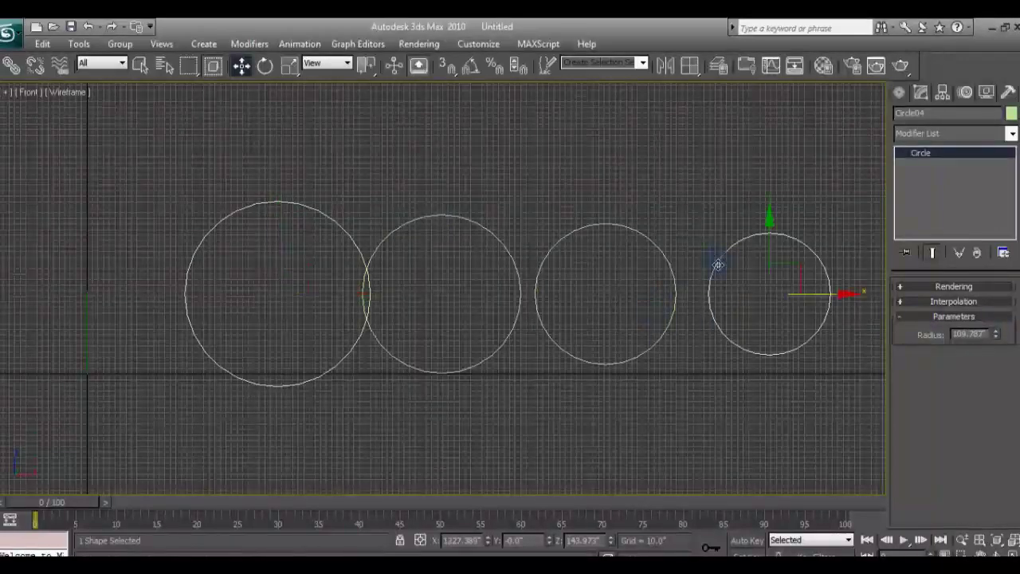
left_click_drag(525, 302, 538, 294)
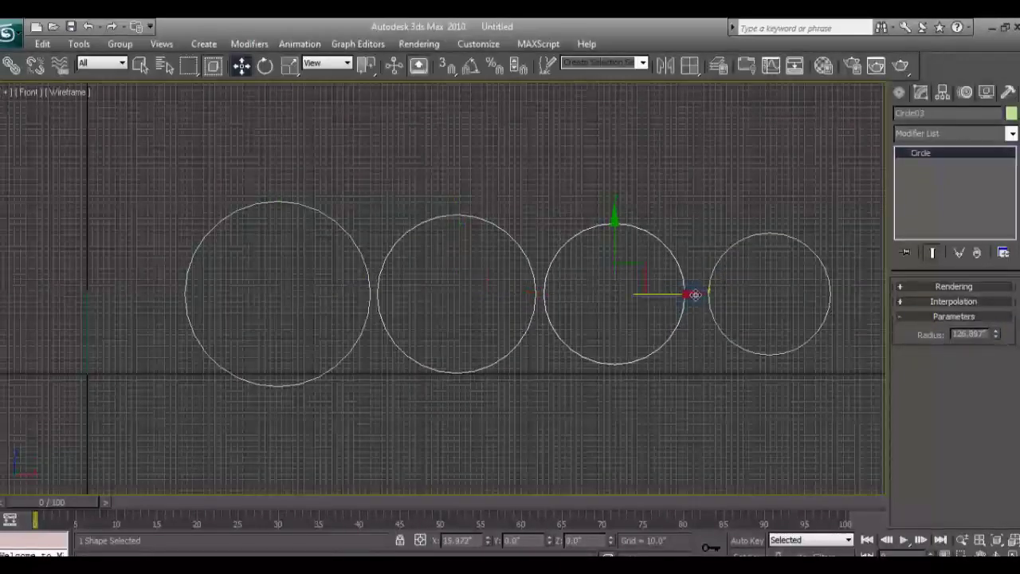
left_click(739, 243)
Step: Convert the smallest circle to an editable spline at Vertex level
key("z")
right_click(471, 214)
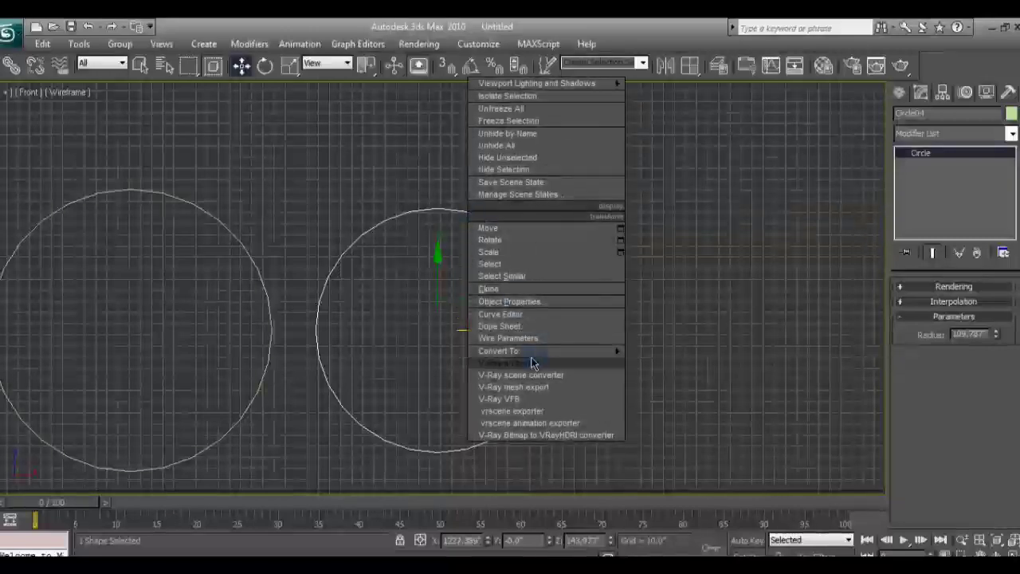
left_click(685, 351)
left_click(935, 337)
Step: Pull the circle's top vertex upward into a sharp teardrop tip, then select the upright line
middle_click_drag(440, 207, 440, 239)
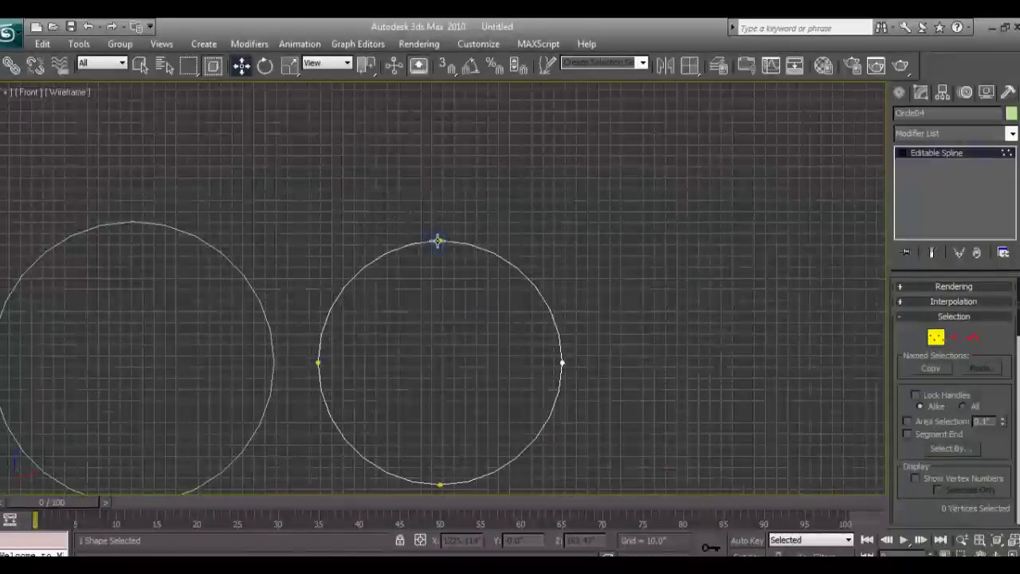
scroll(542, 277, "up", 10)
scroll(552, 257, "down", 5)
scroll(494, 212, "down", 2)
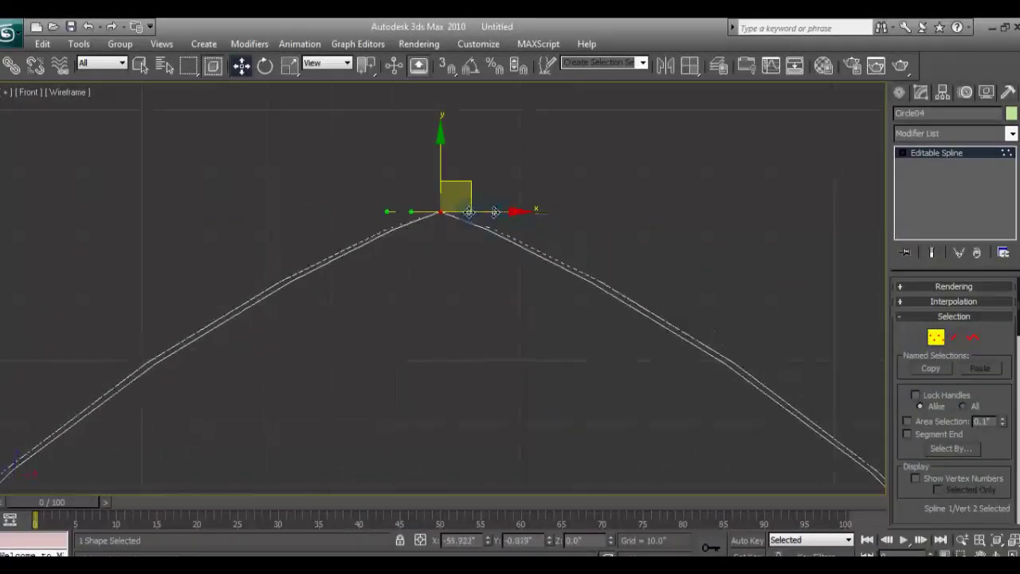
scroll(471, 301, "down", 5)
key("w")
left_click_drag(440, 279, 439, 243)
left_click(560, 237)
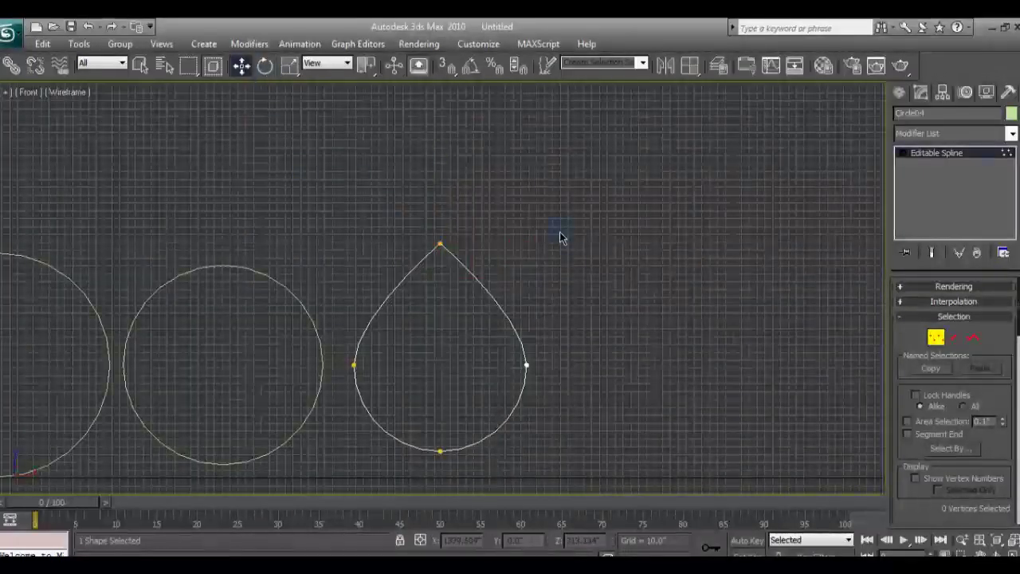
scroll(566, 251, "down", 4)
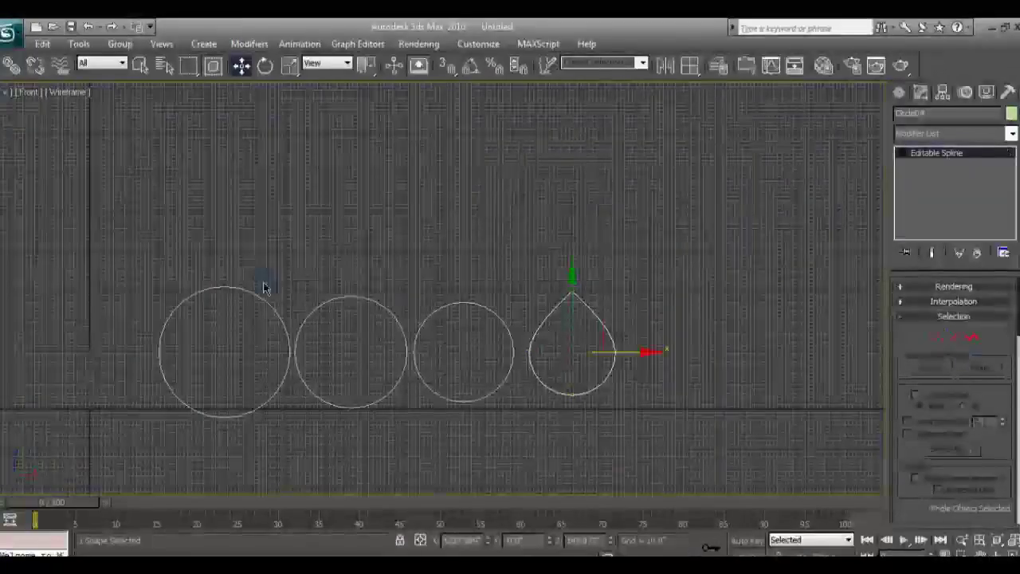
left_click(267, 284)
scroll(462, 353, "up", 2)
Step: Create a Compound Objects loft along the line using the teardrop as its shape
left_click(1010, 134)
left_click(898, 93)
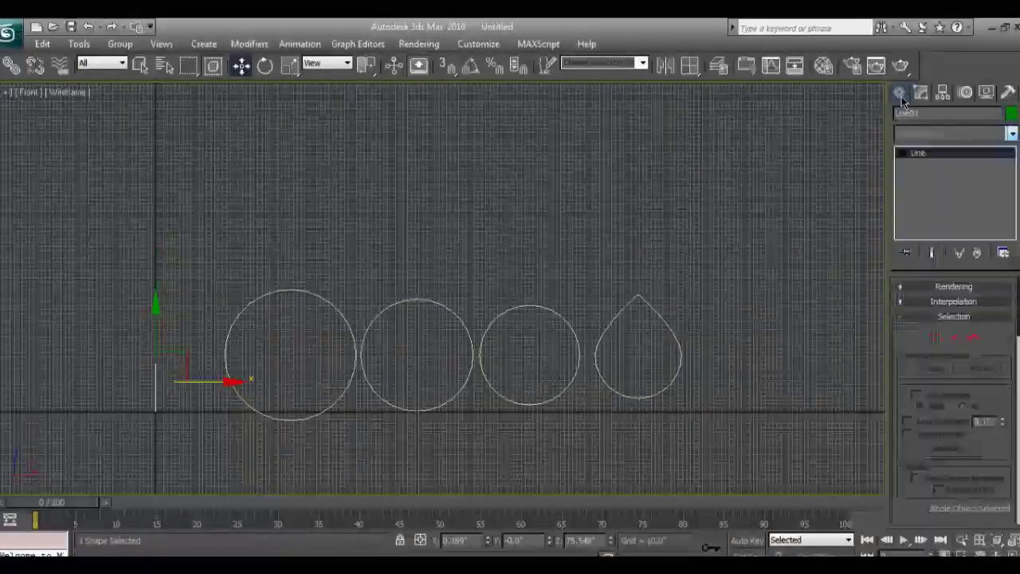
left_click(899, 93)
left_click(926, 143)
left_click(933, 169)
left_click(925, 251)
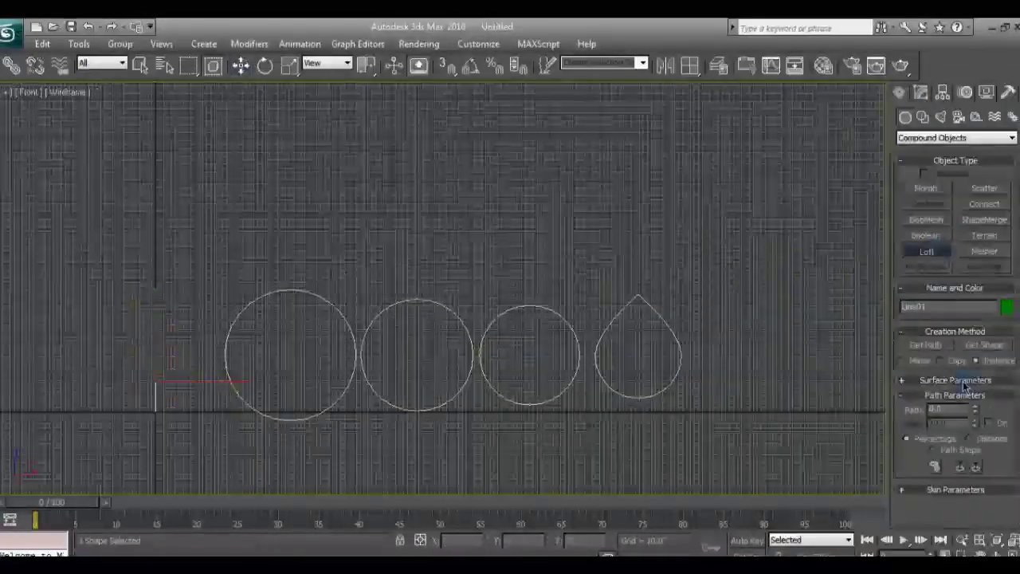
left_click(985, 345)
left_click(611, 386)
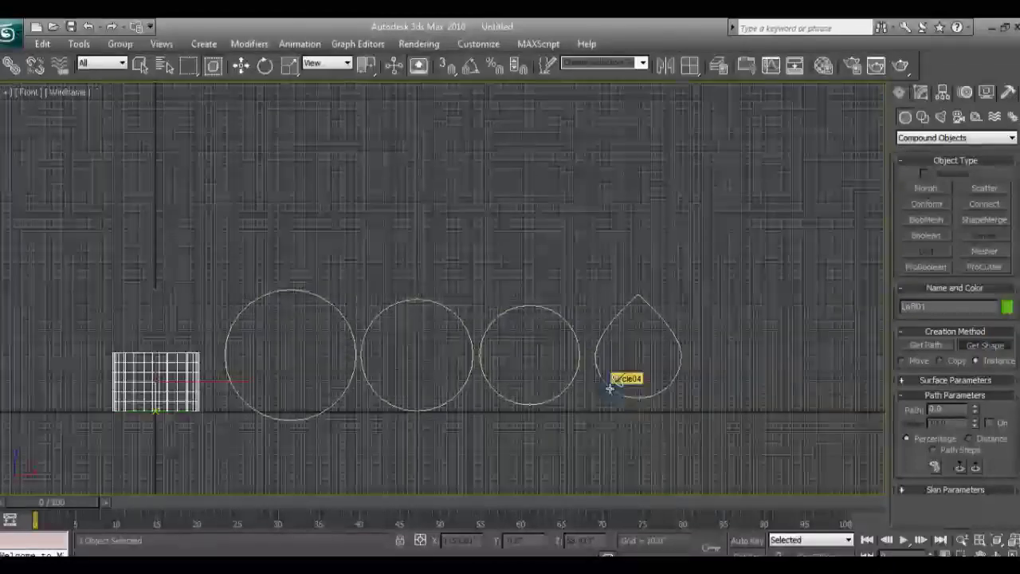
Step: Set the loft's path position to 85 and reselect the loft
left_click(934, 409)
type("20")
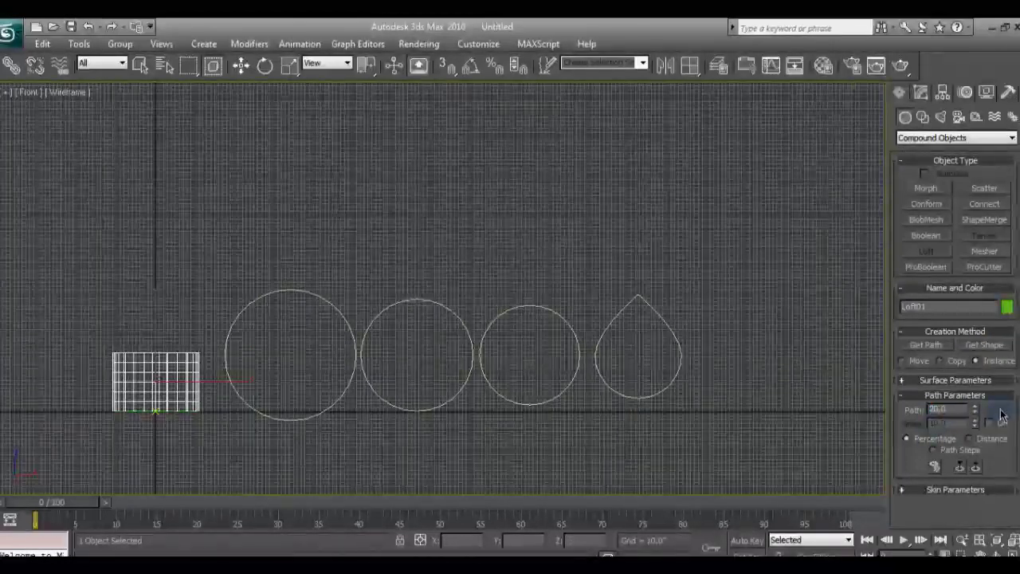
double_click(938, 409)
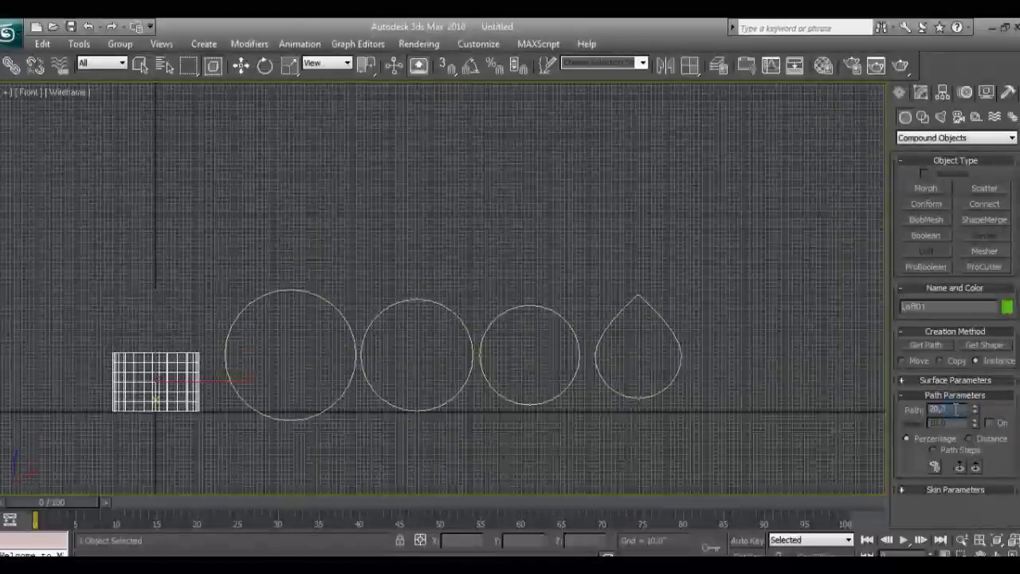
left_click(906, 380)
left_click_drag(908, 382, 915, 309)
left_click(914, 309)
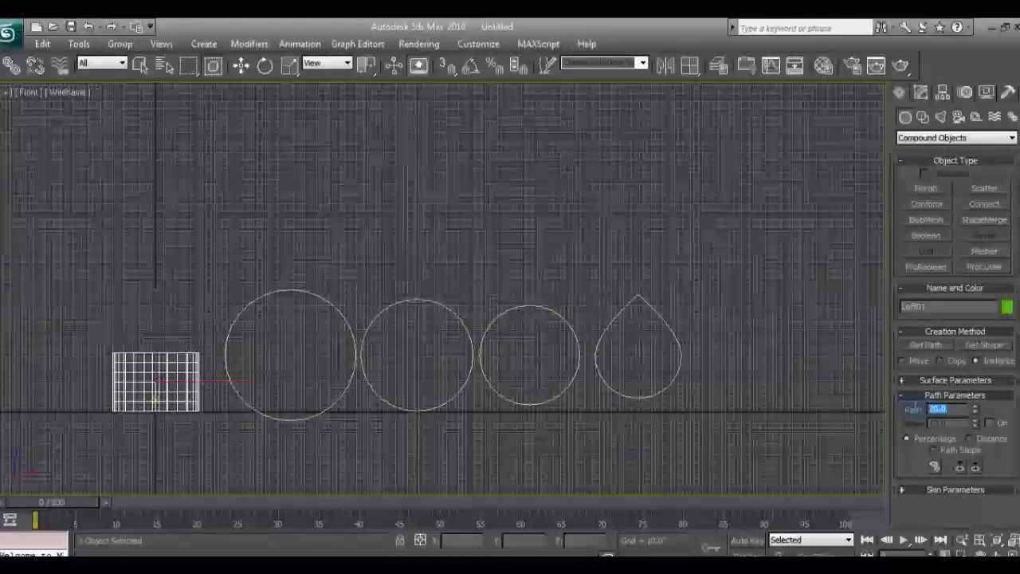
type("85")
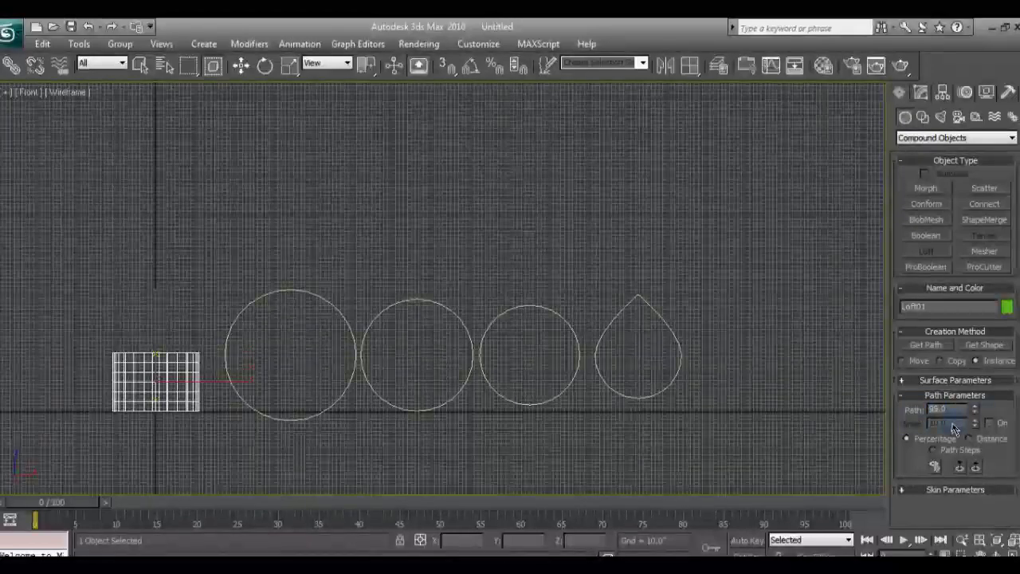
type("w")
left_click(205, 346)
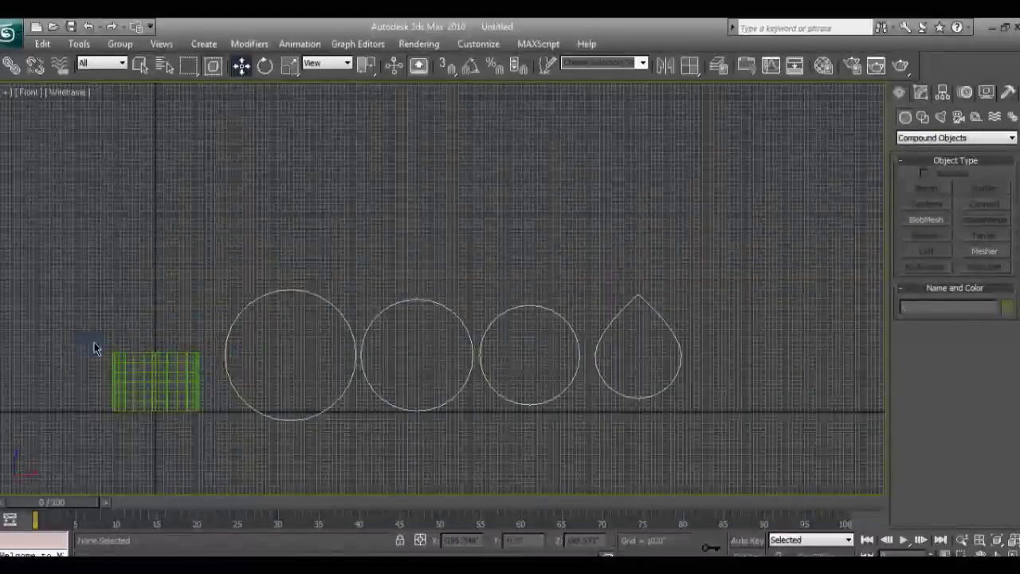
scroll(93, 348, "up", 3)
left_click(215, 354)
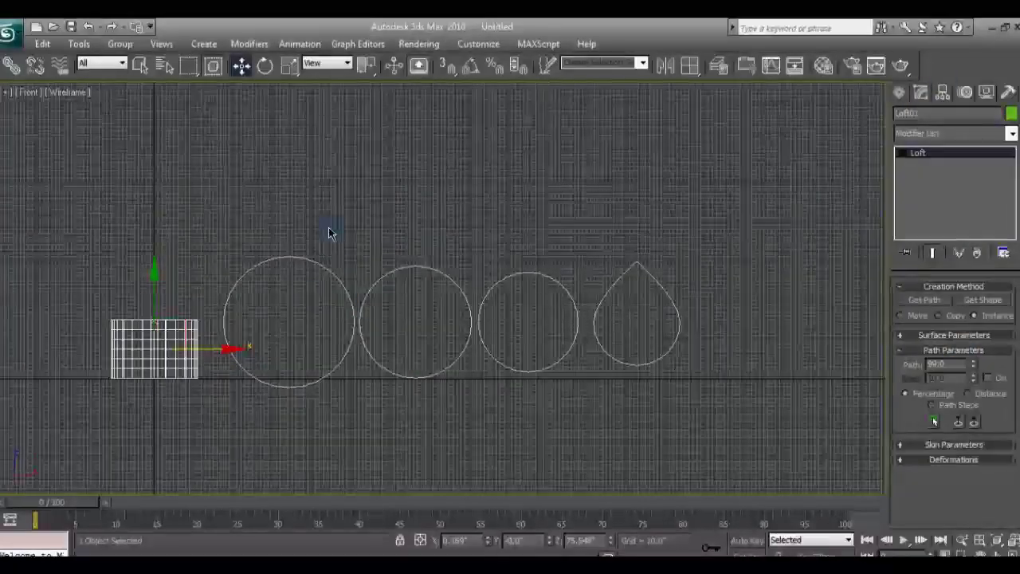
Step: Add the largest circle as a loft shape and set the path position to 30
left_click(983, 299)
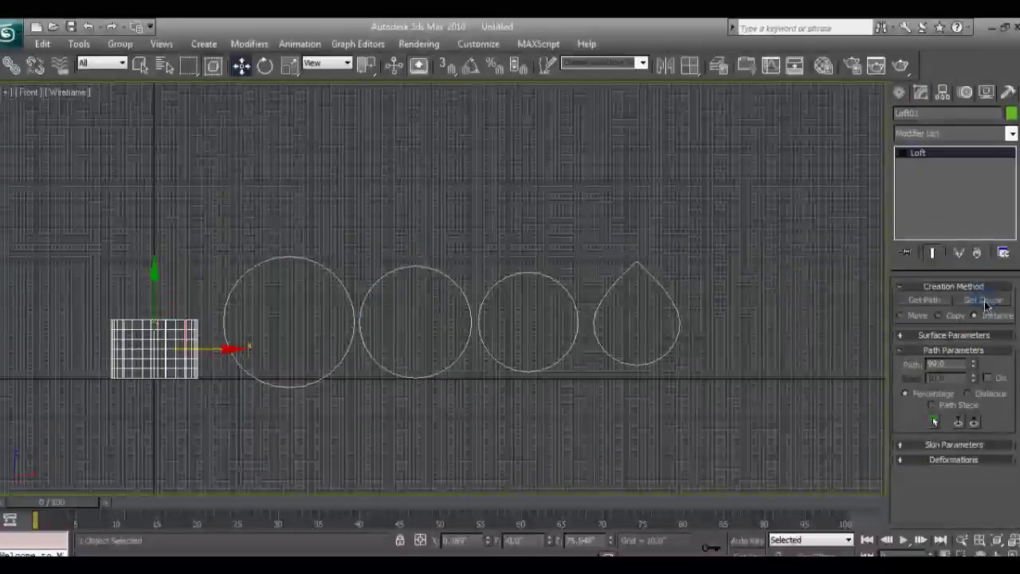
left_click(253, 373)
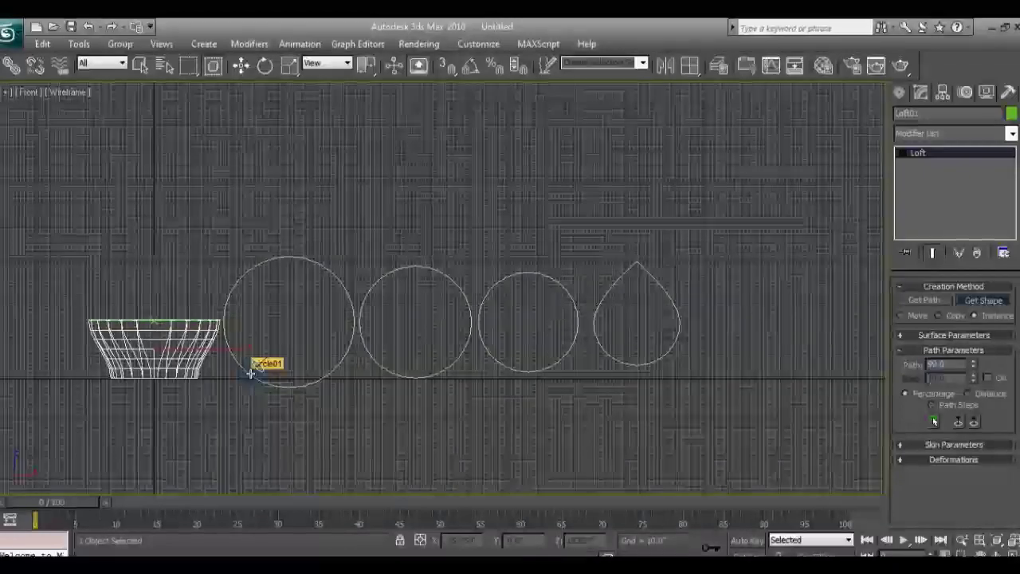
type("3")
key("Tab")
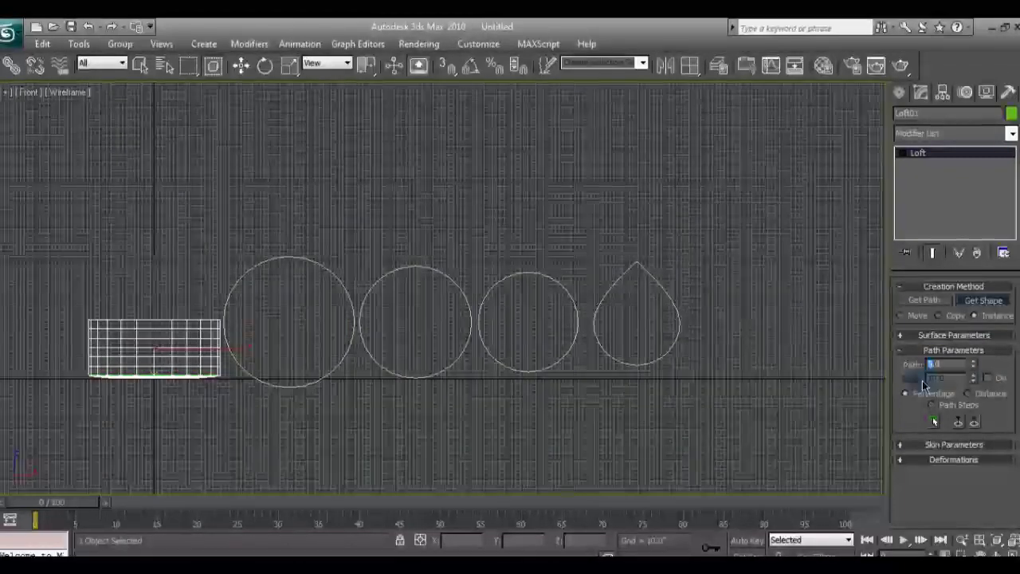
type("30")
key("Return")
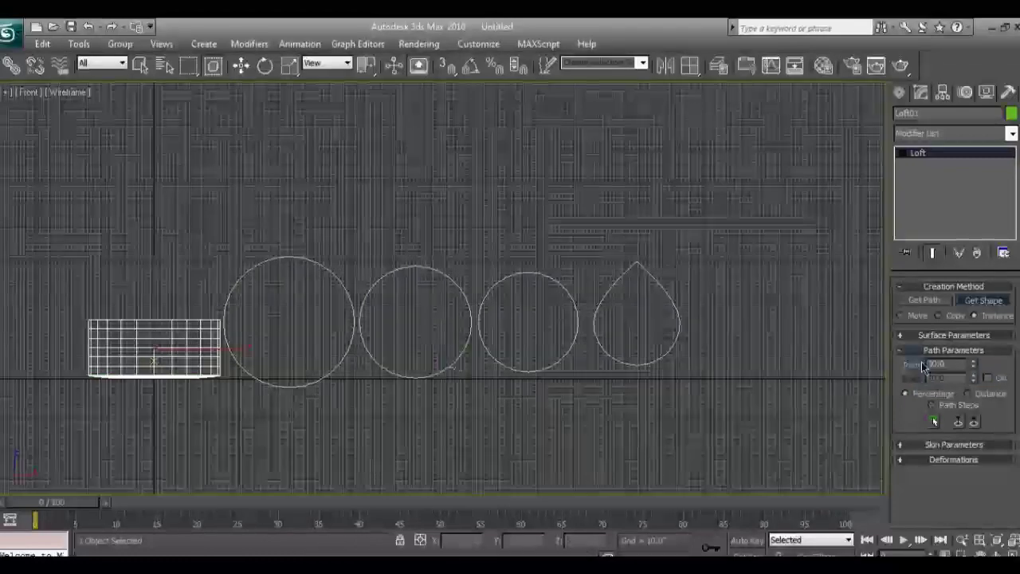
Step: Add the second circle as a loft shape, then set the path to 100 and then 80
left_click(452, 361)
double_click(928, 364)
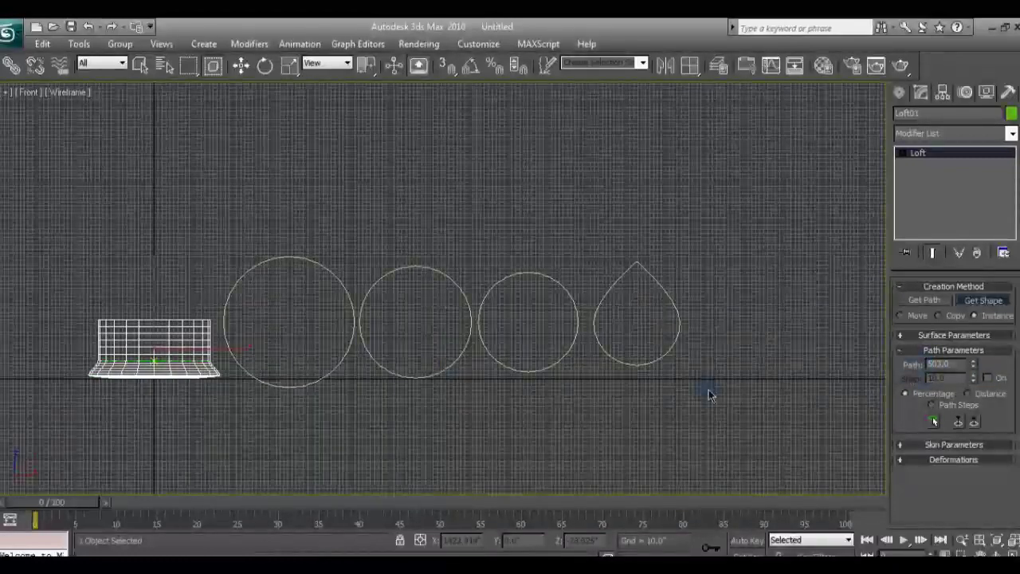
type("100")
key("Return")
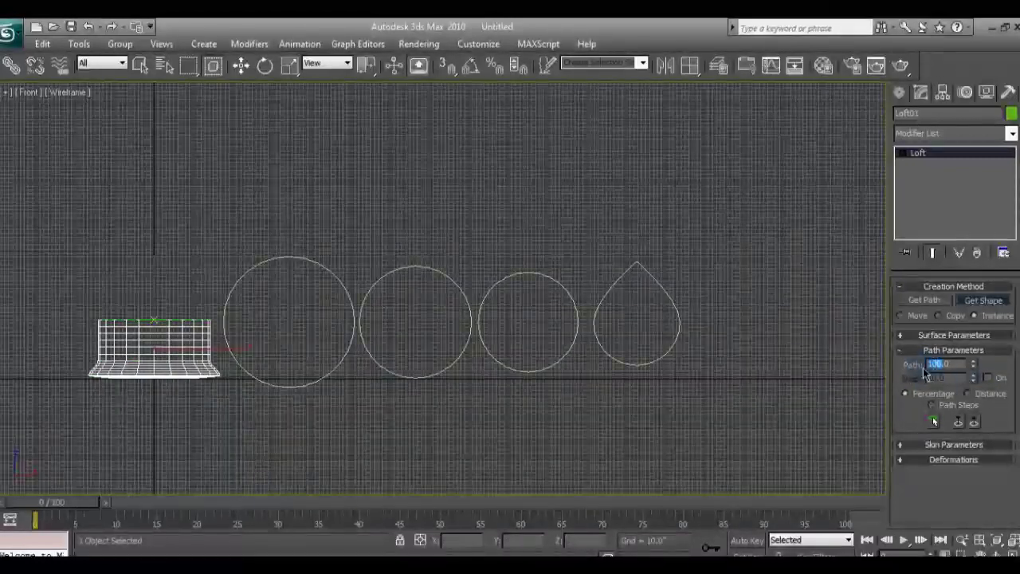
type("80")
key("Return")
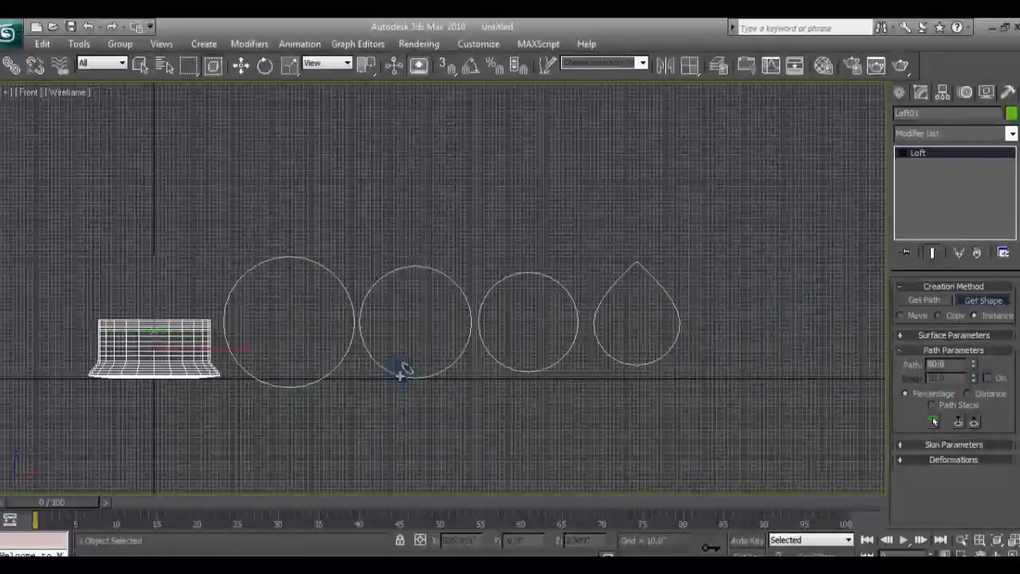
double_click(946, 363)
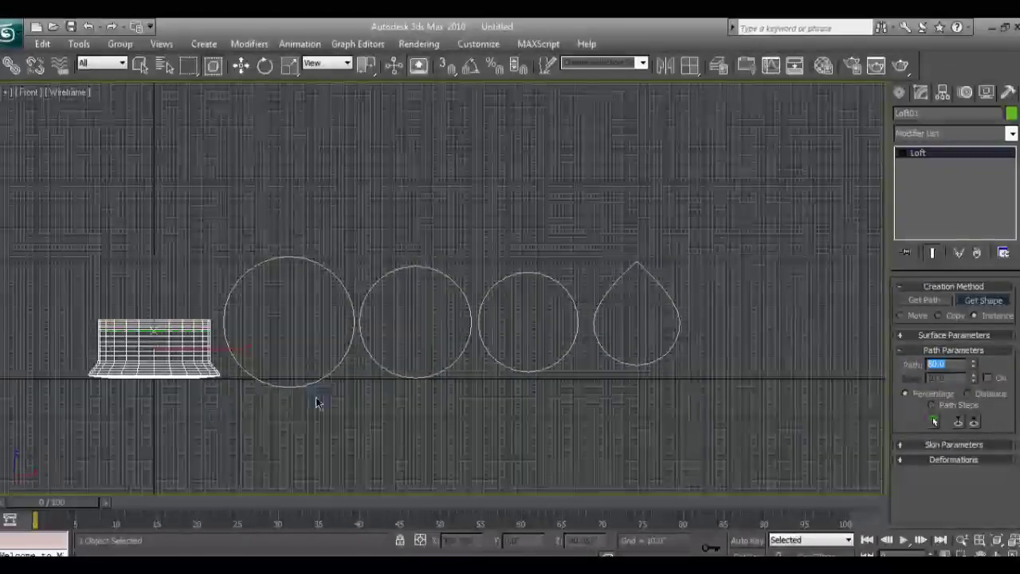
scroll(535, 330, "down", 5)
scroll(467, 364, "up", 3)
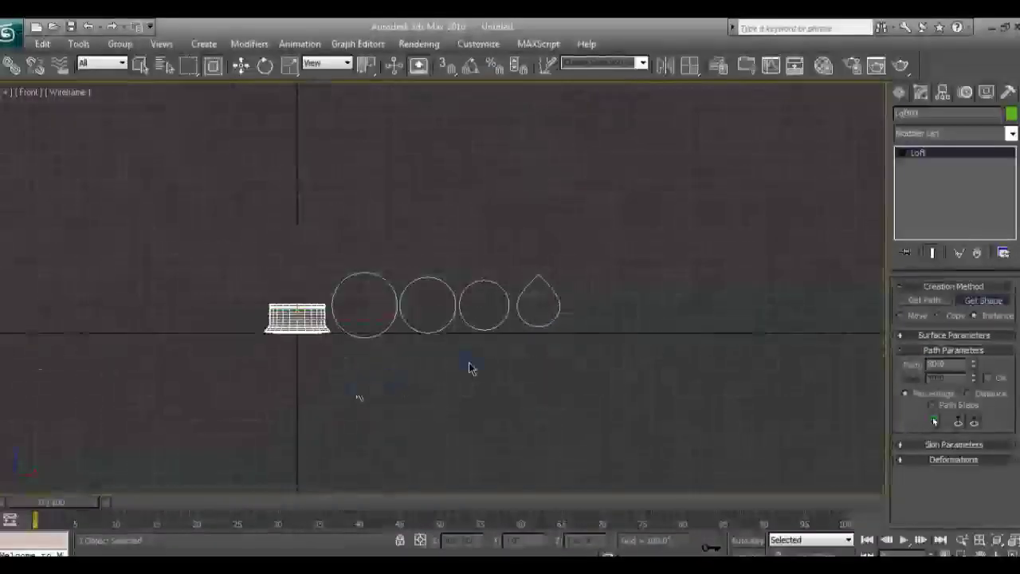
Step: Delete the old loft and select the vertical path line, framing it with the circles
left_click(916, 166)
key("w")
key("Delete")
scroll(310, 342, "up", 6)
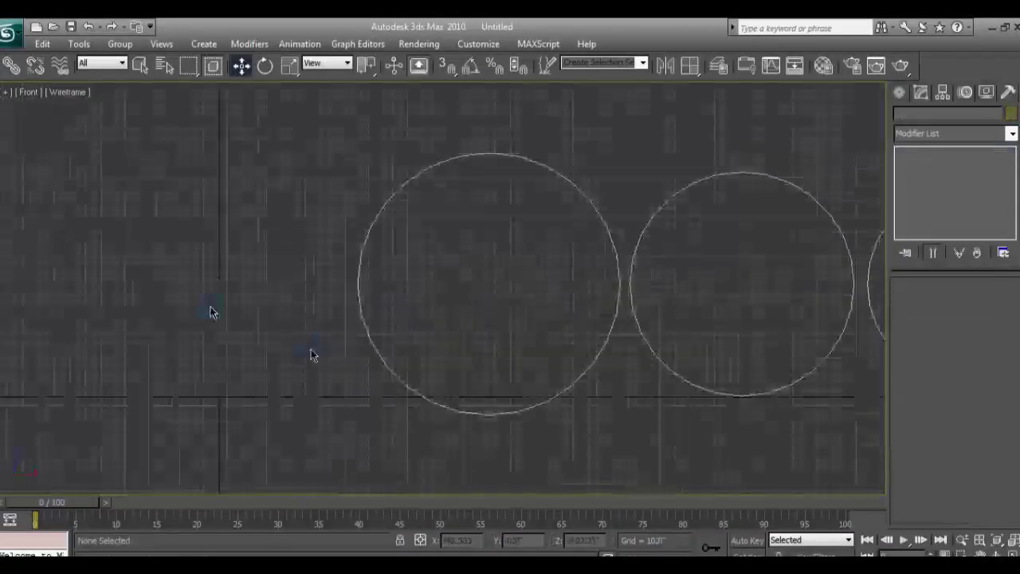
left_click(221, 318)
key("1")
left_click(220, 108)
scroll(449, 214, "down", 5)
middle_click_drag(448, 213, 326, 333)
key("1")
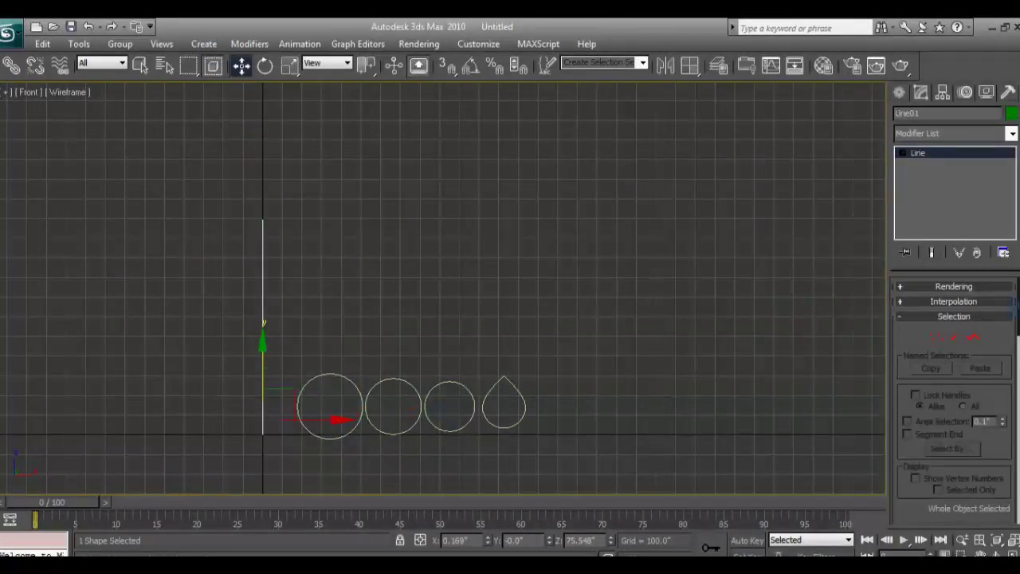
Step: Build a new loft from the line with a circle cross-section at path 90
left_click(899, 92)
left_click(927, 251)
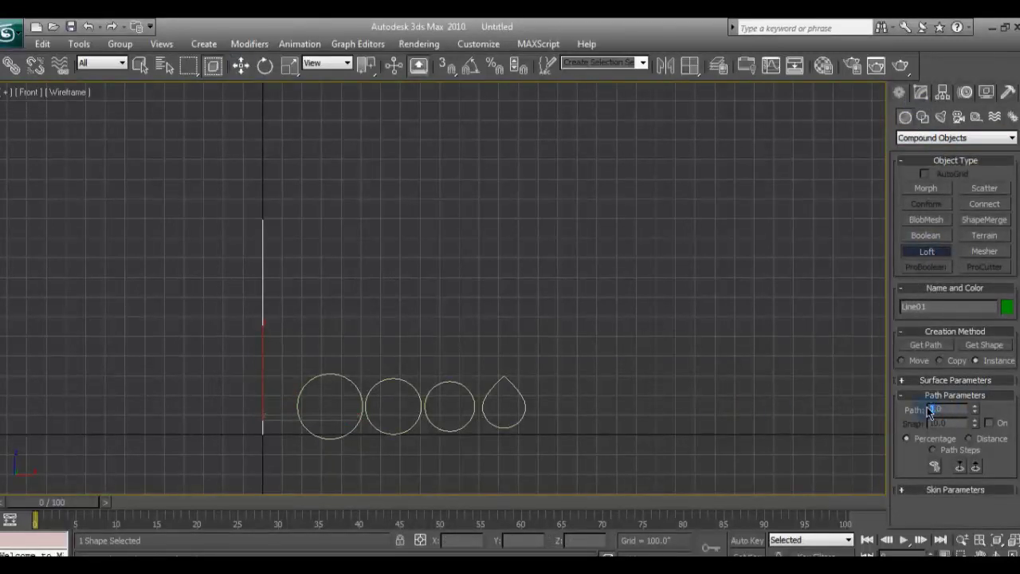
type("12")
left_click(984, 344)
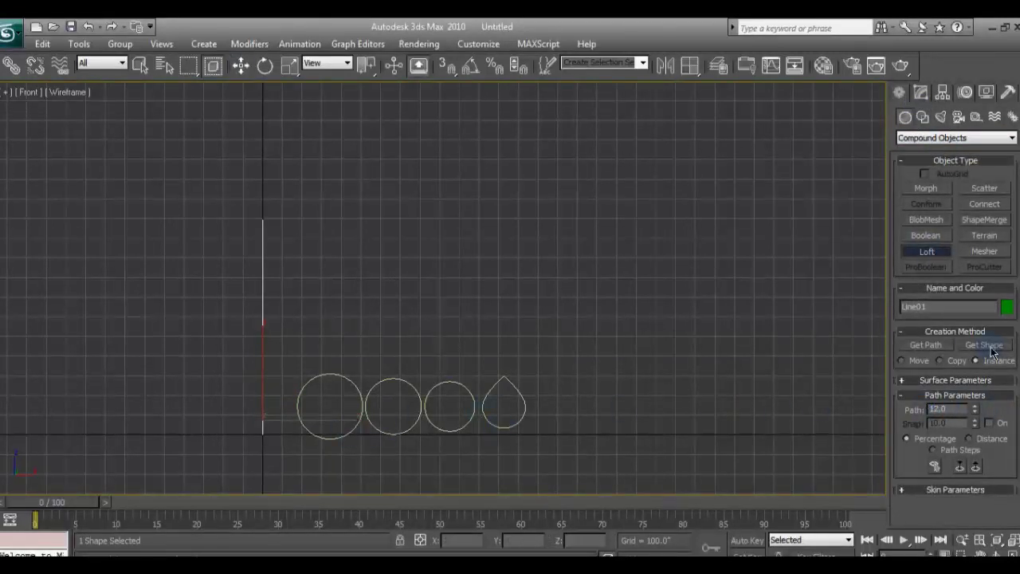
left_click(495, 423)
key("ctrl+z")
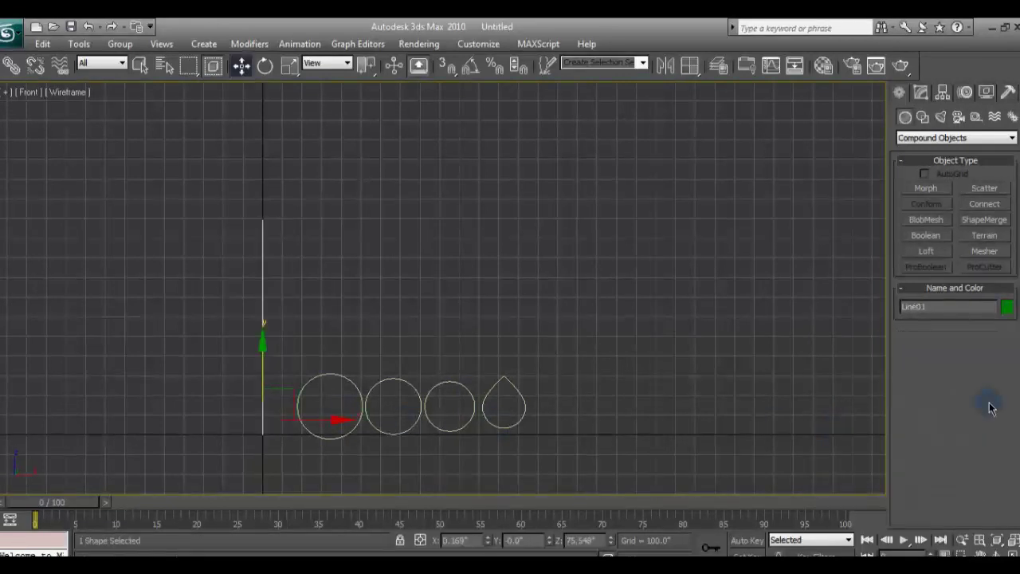
left_click(930, 249)
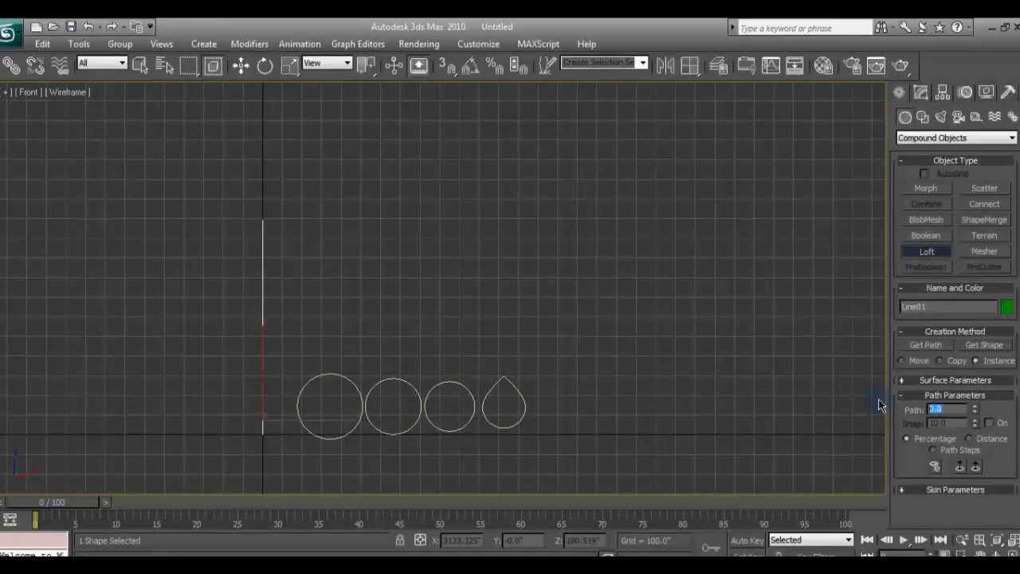
type("90")
left_click(984, 344)
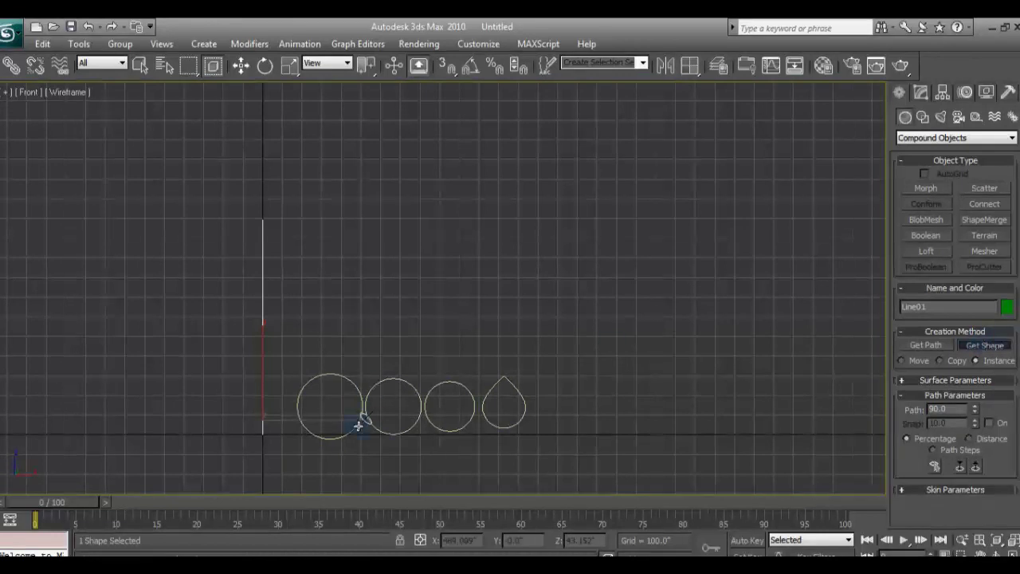
left_click(493, 424)
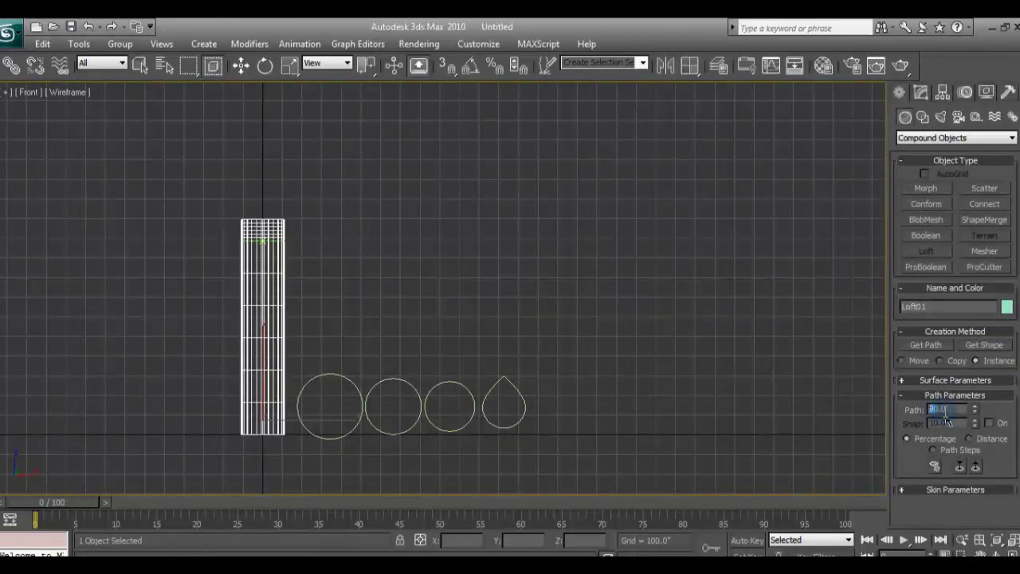
type("75")
Step: Add another circle cross-section at path level 20
left_click(984, 345)
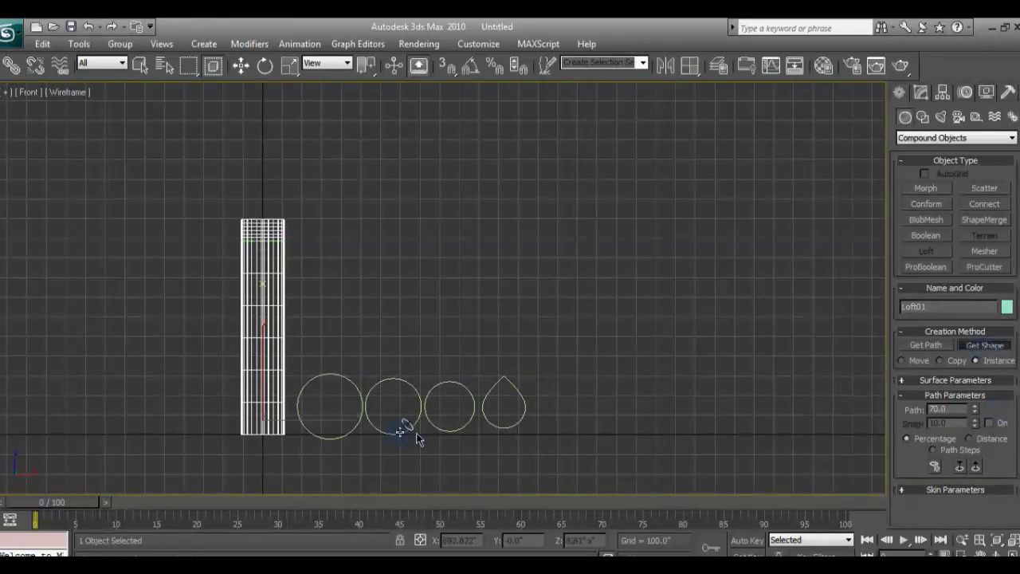
left_click_drag(946, 409, 918, 408)
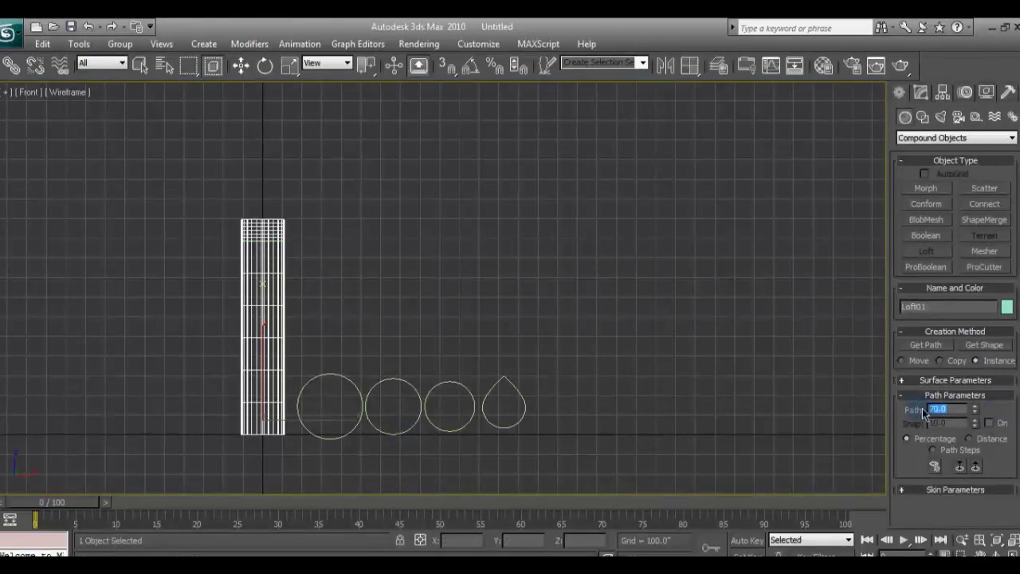
type("20")
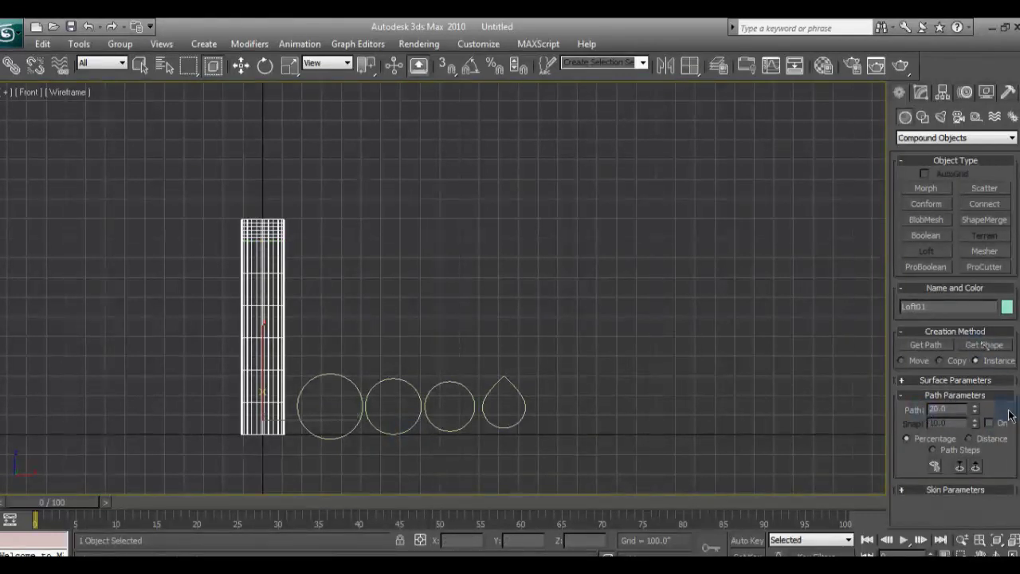
left_click(984, 344)
left_click(313, 433)
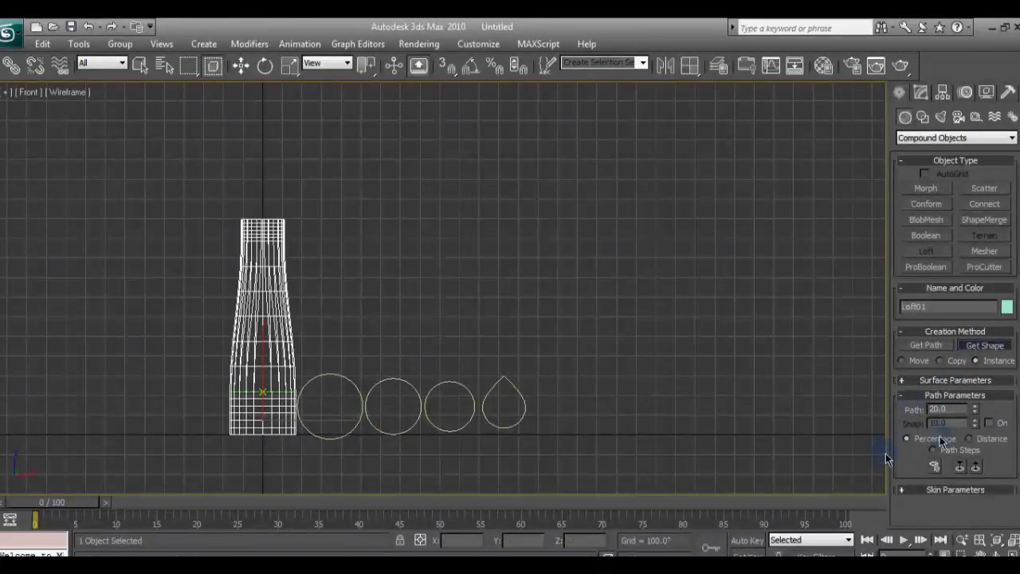
Step: Add a circle cross-section at path level 100, the top of the loft
type("40100")
key("Return")
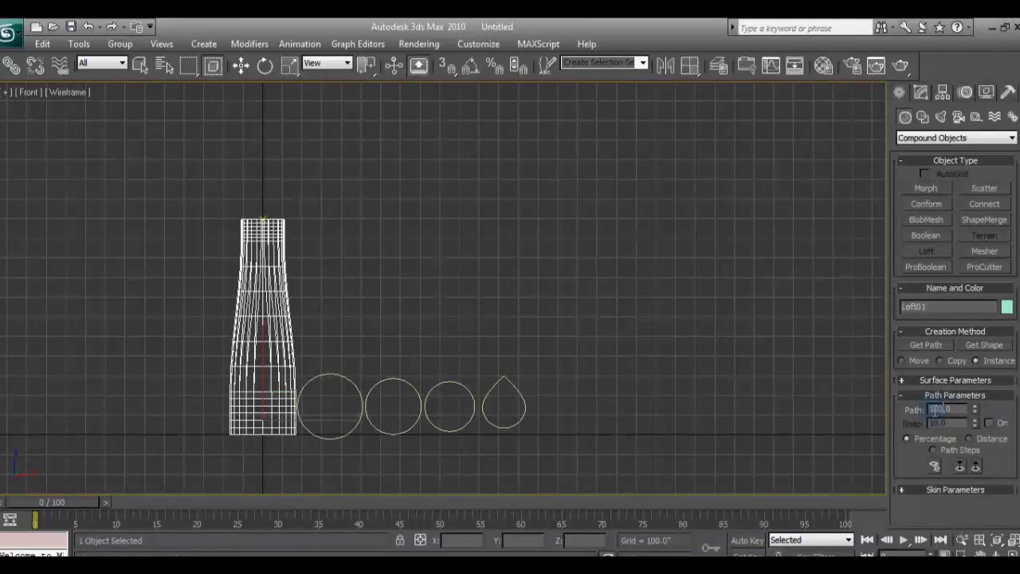
left_click(984, 345)
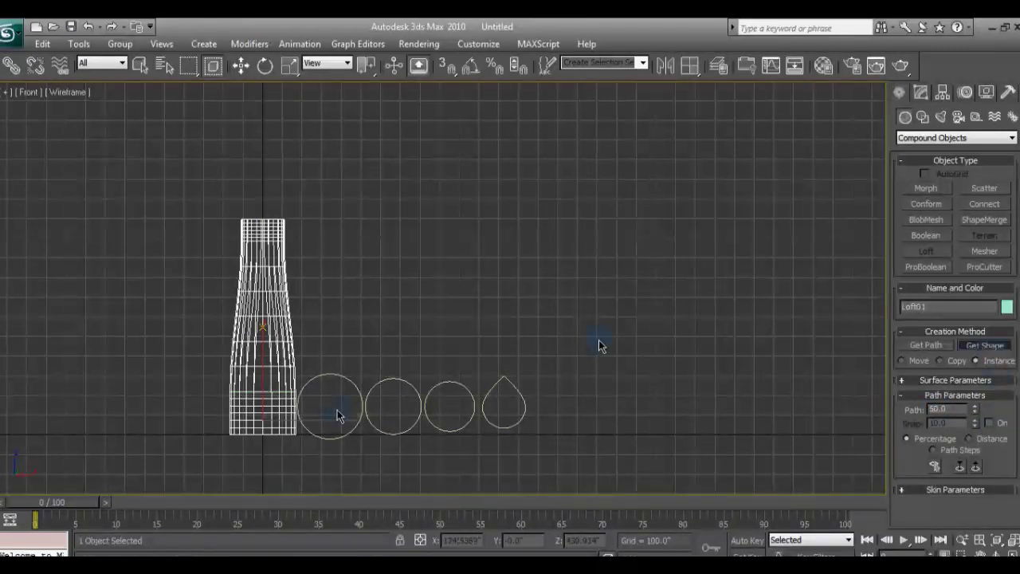
left_click(372, 424)
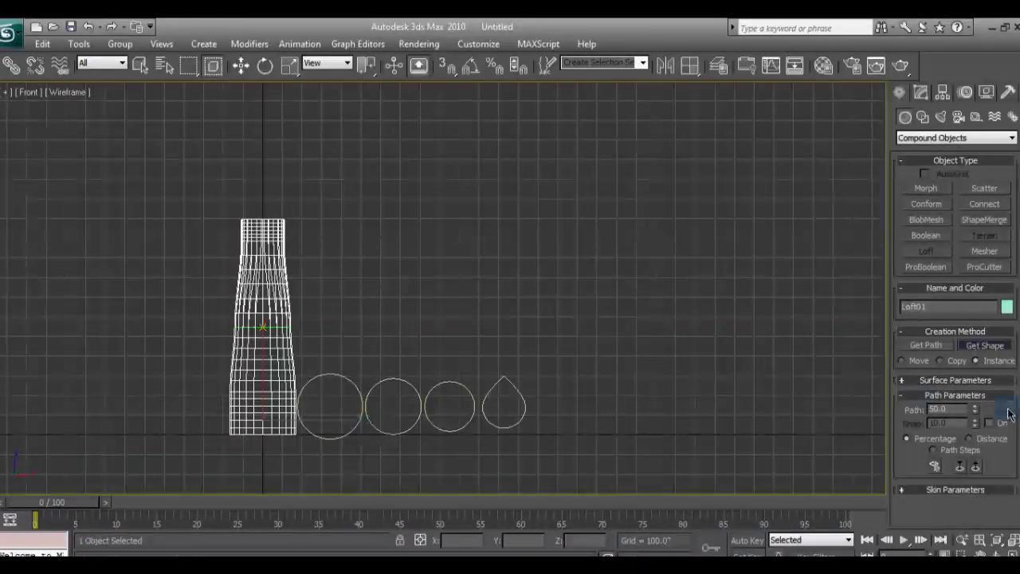
right_click(371, 426)
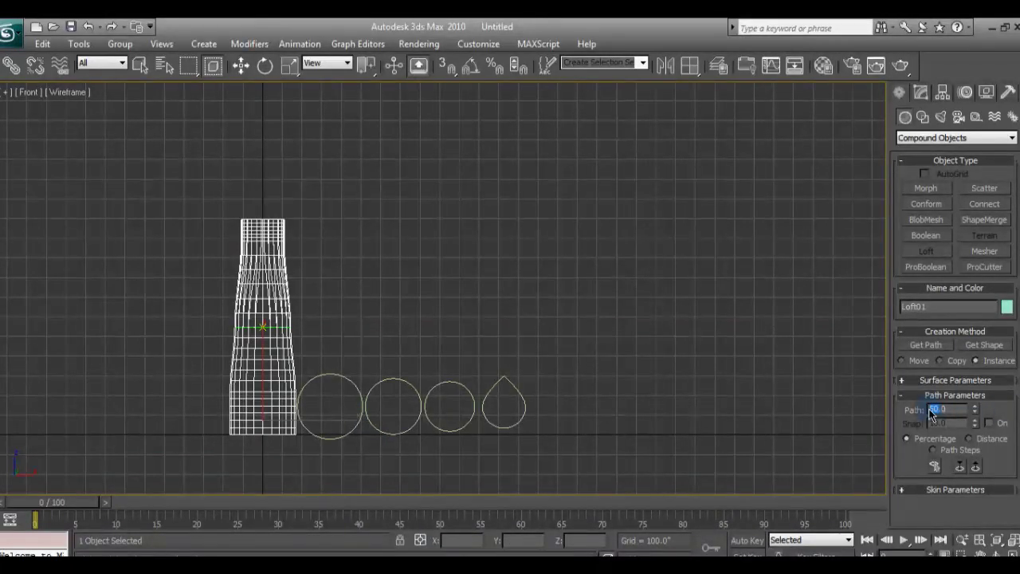
type("35")
Step: Add the third circle as a cross-section at path level 80 to form the neck
left_click(983, 345)
left_click(433, 417)
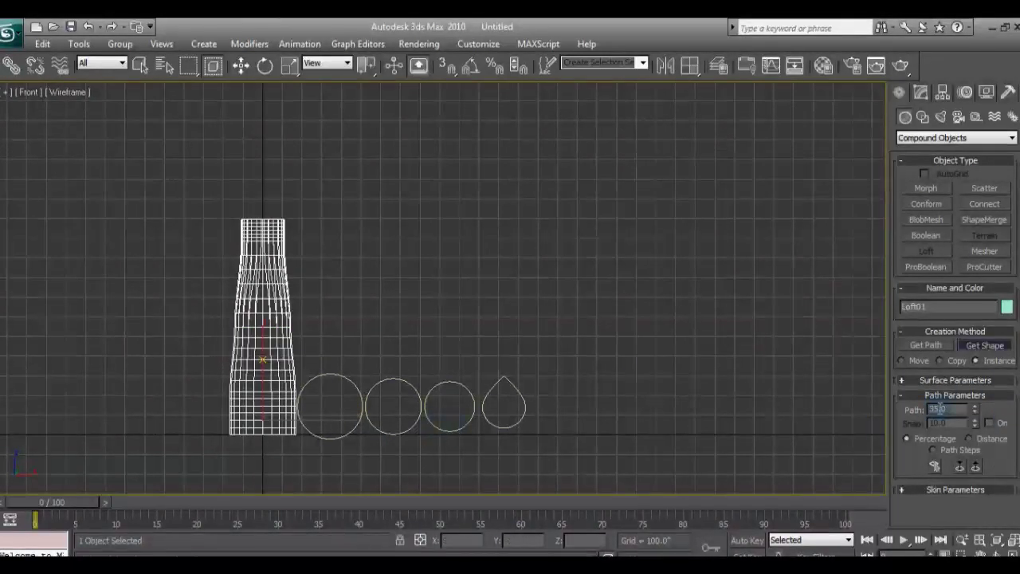
left_click(936, 409)
left_click(993, 348)
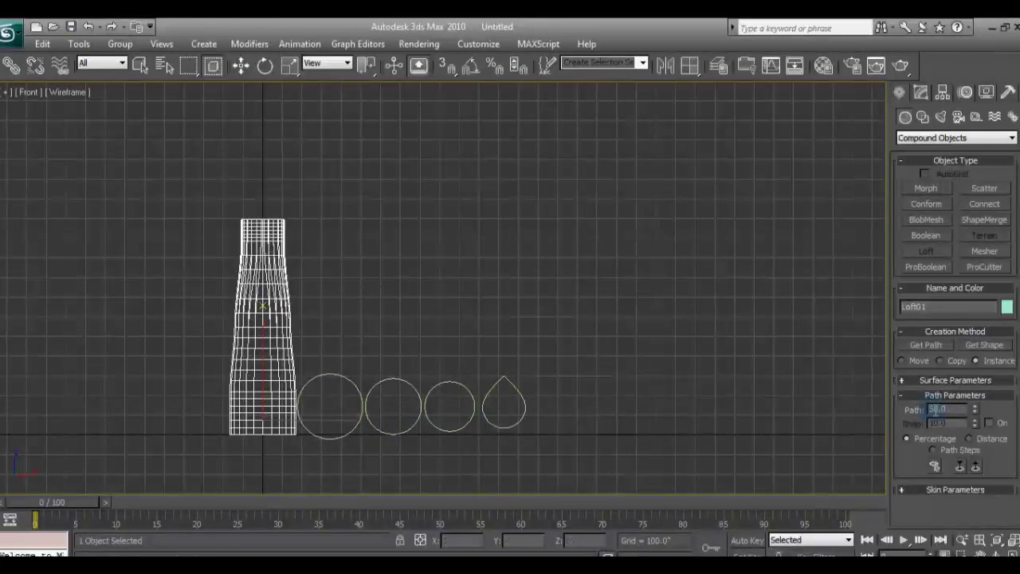
type("80")
key("Return")
left_click(984, 345)
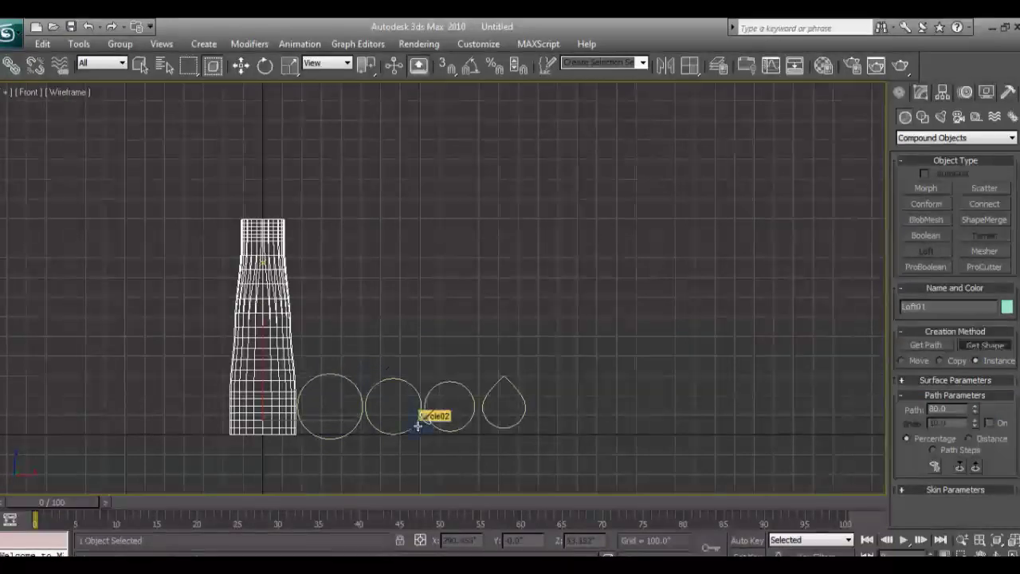
left_click(431, 422)
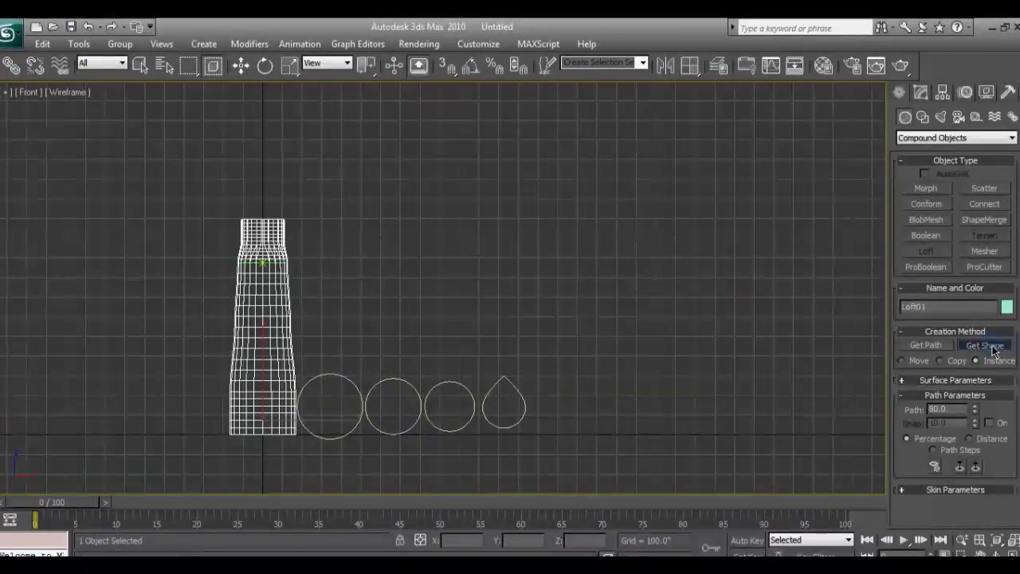
scroll(409, 311, "up", 3)
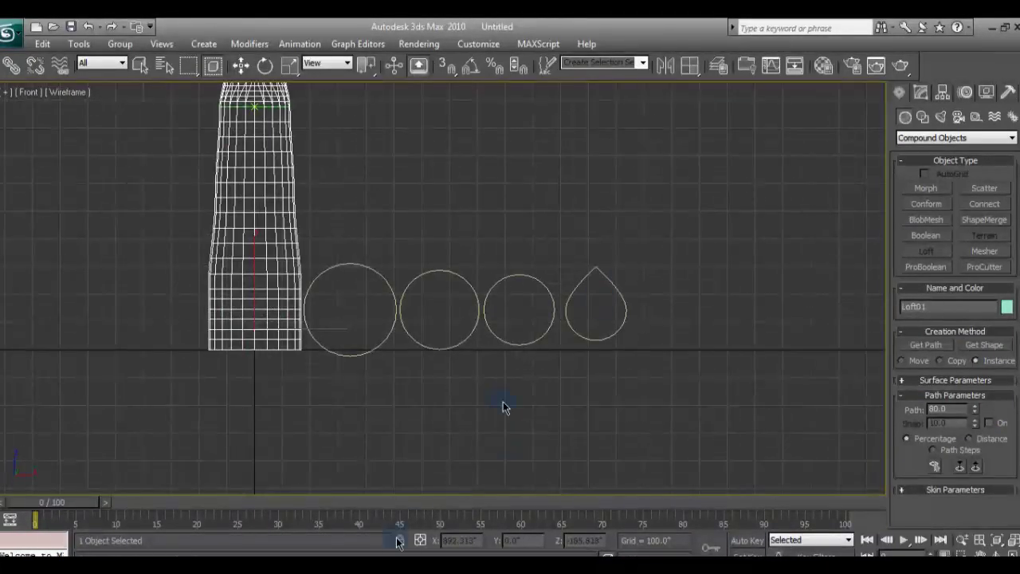
Step: Maximize the Perspective viewport and orbit around the lofted column
scroll(632, 428, "down", 2)
key("alt+w")
scroll(740, 432, "down", 3)
mouse_move(741, 433)
middle_mouse_down("alt")
mouse_move(735, 486)
mouse_move(842, 484)
mouse_move(535, 396)
mouse_move(747, 393)
mouse_move(701, 467)
mouse_move(746, 358)
middle_mouse_up("alt")
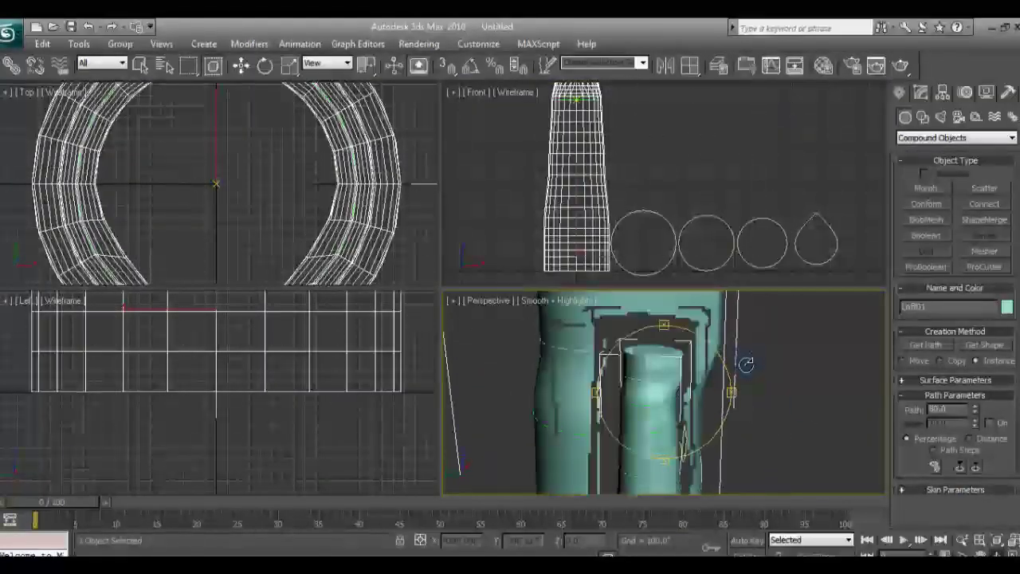
key("alt+w")
scroll(683, 367, "down", 3)
middle_click_drag(683, 367, 483, 273, "alt")
scroll(483, 274, "up", 3)
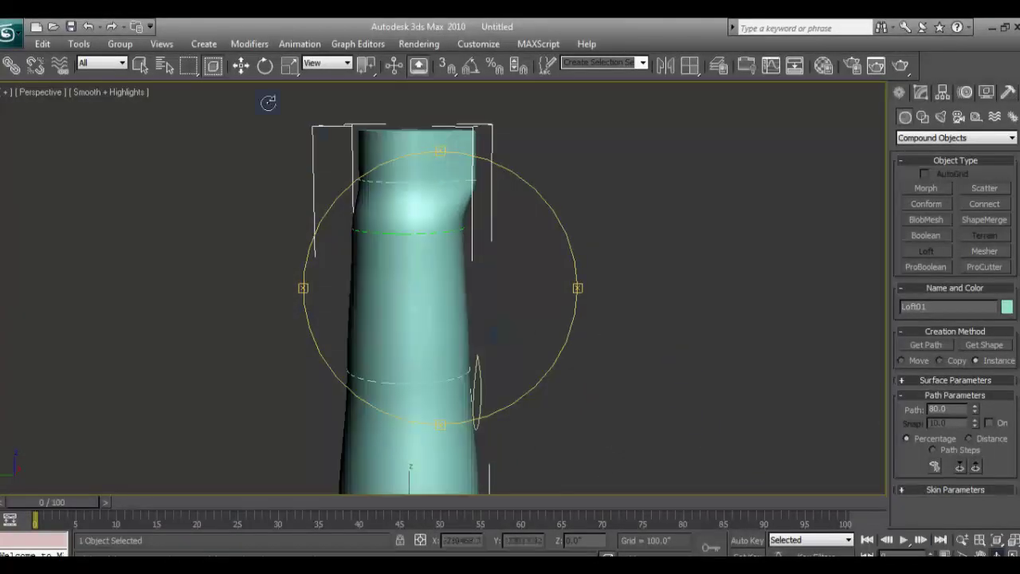
Step: Turn on Edged Faces shading in the perspective view
left_click(242, 64)
left_click(134, 93)
left_click(193, 175)
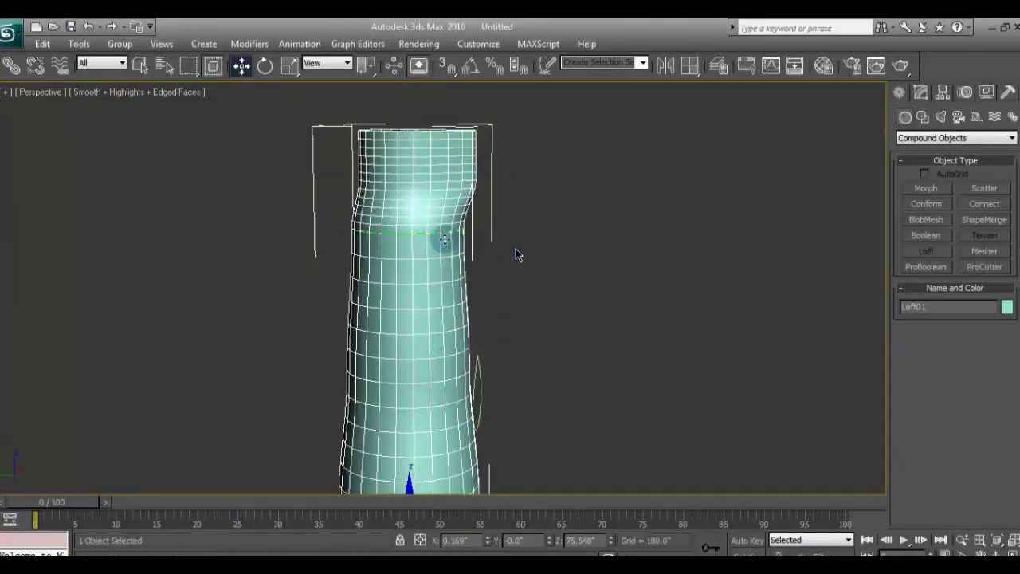
scroll(526, 257, "up", 3)
scroll(551, 268, "up", 1)
Step: Open Loft01 in the Modify panel and enter its Shape sub-object level
left_click(920, 92)
left_click(903, 153)
left_click(926, 177)
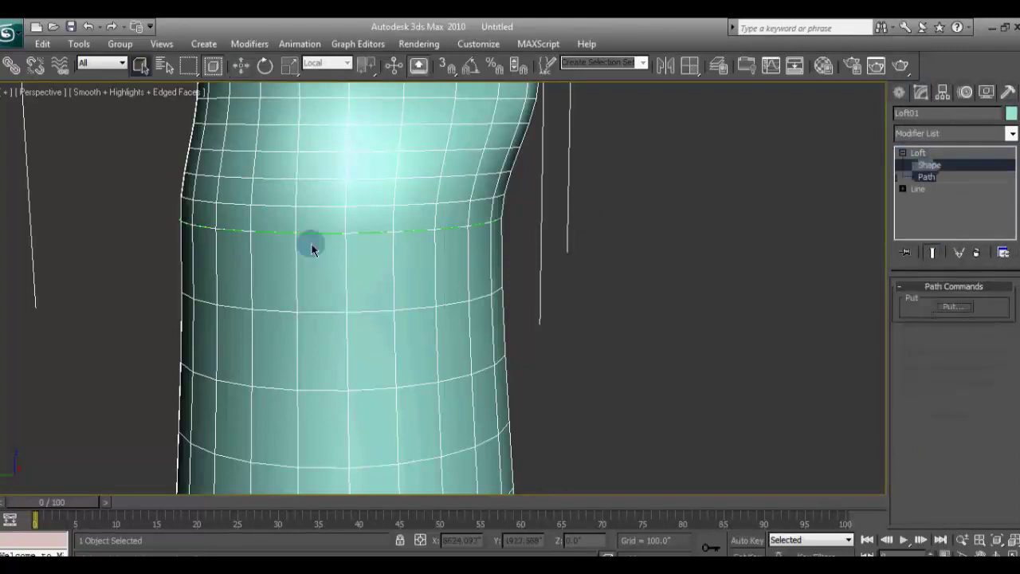
left_click(918, 189)
left_click(928, 201)
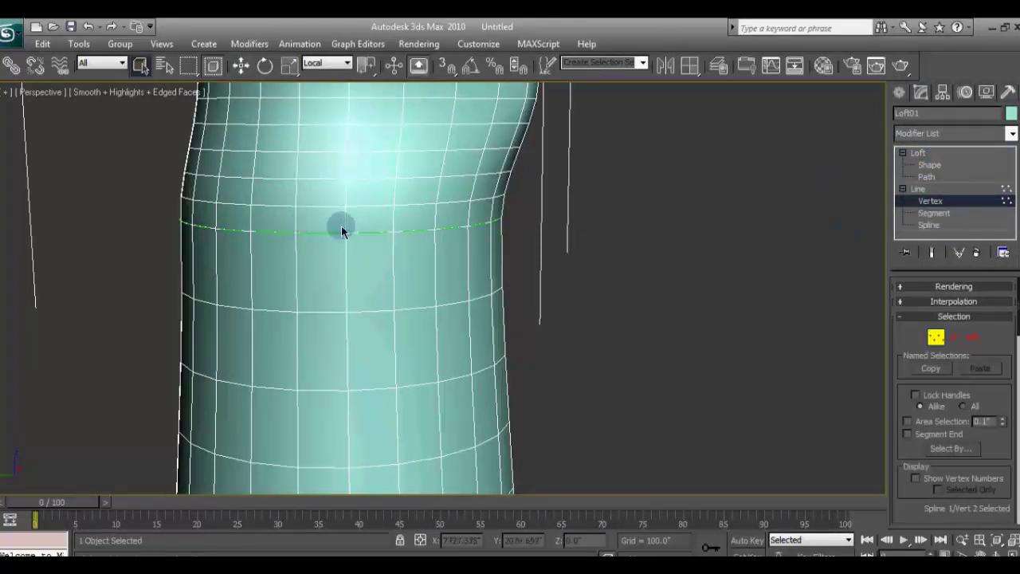
left_click(917, 190)
left_click(929, 165)
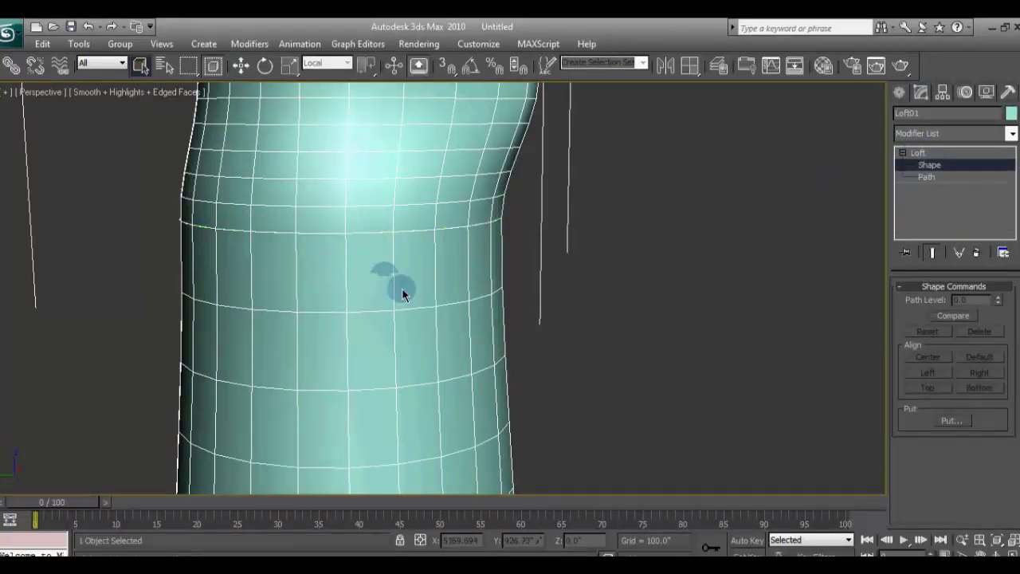
scroll(406, 289, "down", 5)
scroll(409, 289, "up", 3)
middle_click_drag(608, 333, 560, 327, "alt")
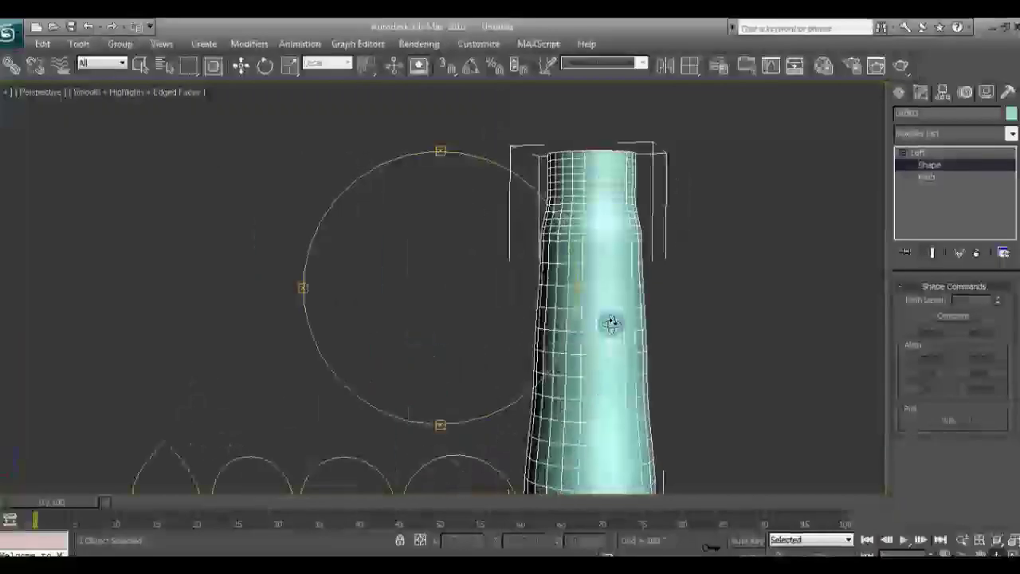
Step: Switch Loft01's path parameters to Path Steps with Path 5, accepting the shape-relocation warning
left_click(917, 152)
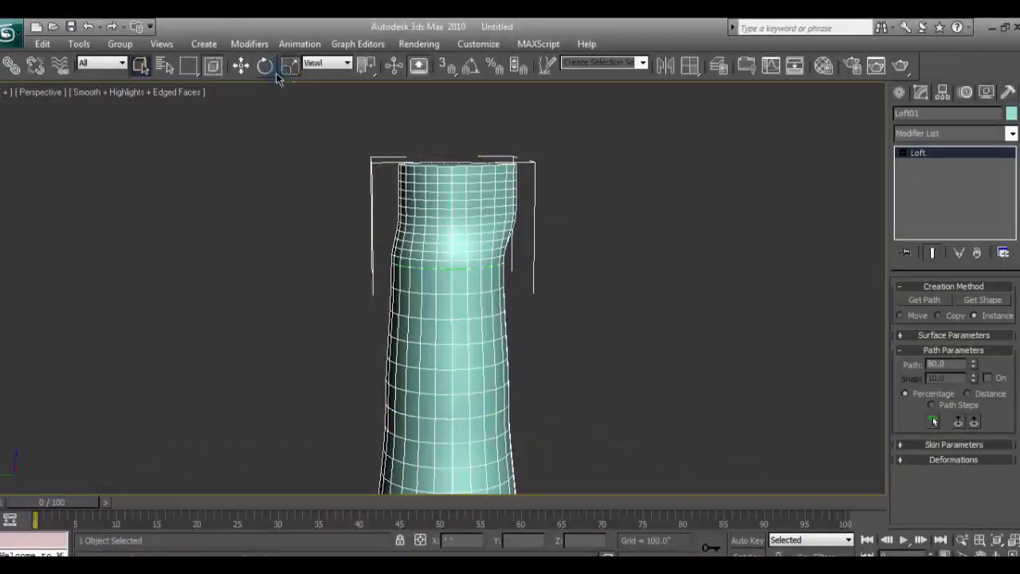
scroll(459, 151, "down", 2)
scroll(460, 152, "down", 2)
scroll(478, 199, "down", 1)
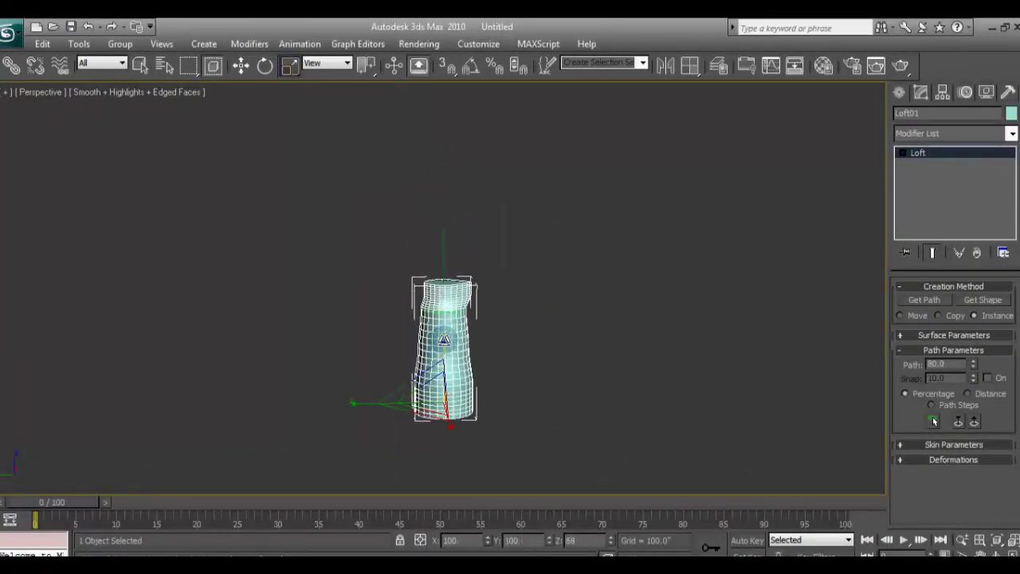
scroll(547, 288, "up", 5)
scroll(547, 289, "down", 3)
left_click(242, 65)
left_click(930, 404)
key("Escape")
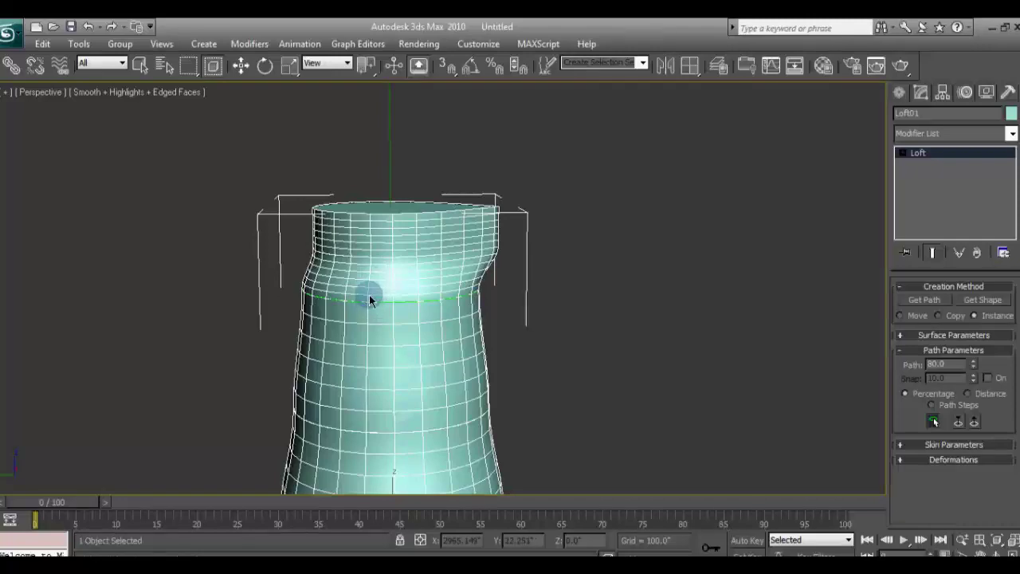
left_click(931, 404)
left_click(496, 343)
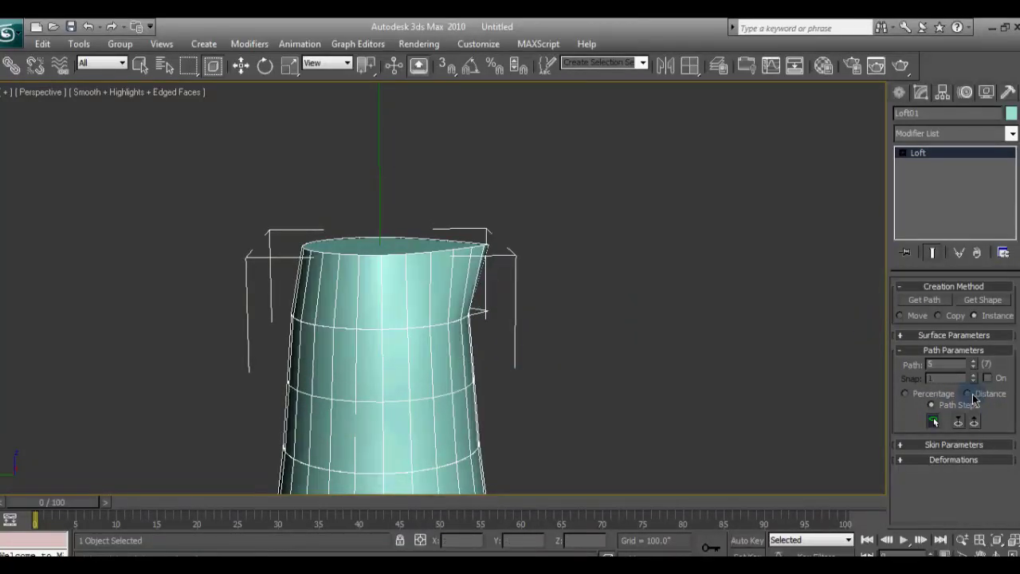
left_click(969, 395)
left_click(905, 393)
Step: Reselect the lofted jug, then orbit and pan the view to frame it higher
key("w")
left_click(558, 324)
left_click(431, 324)
left_click(530, 319)
key("ctrl+r")
mouse_move(437, 393)
left_mouse_down()
mouse_move(510, 296)
mouse_move(505, 310)
mouse_move(485, 269)
mouse_move(461, 300)
mouse_move(301, 151)
left_mouse_up()
key("w")
left_click(412, 289)
middle_click_drag(412, 337, 450, 260)
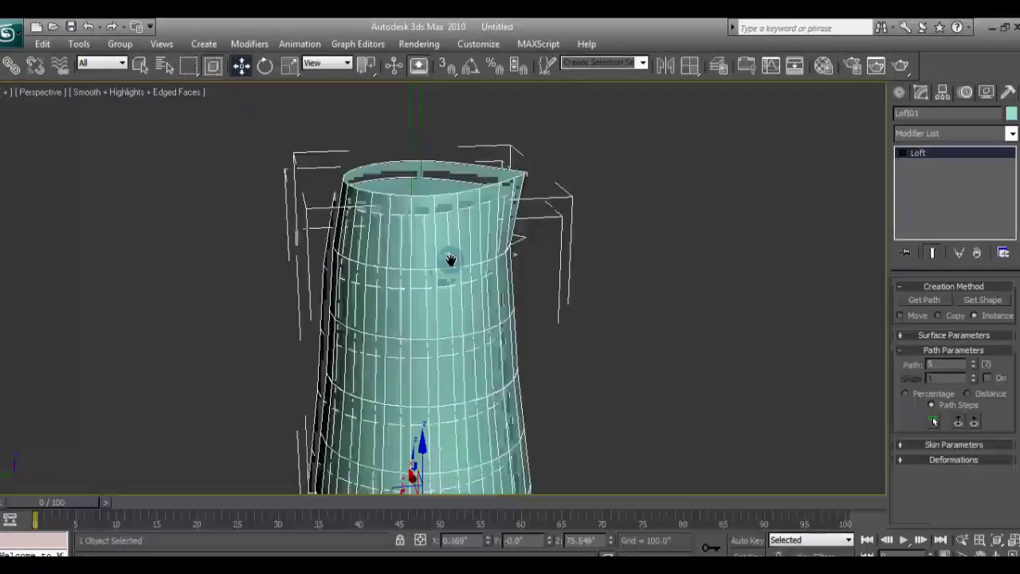
Step: Convert the loft to an editable mesh, then undo that conversion
right_click(442, 239)
left_click(681, 376)
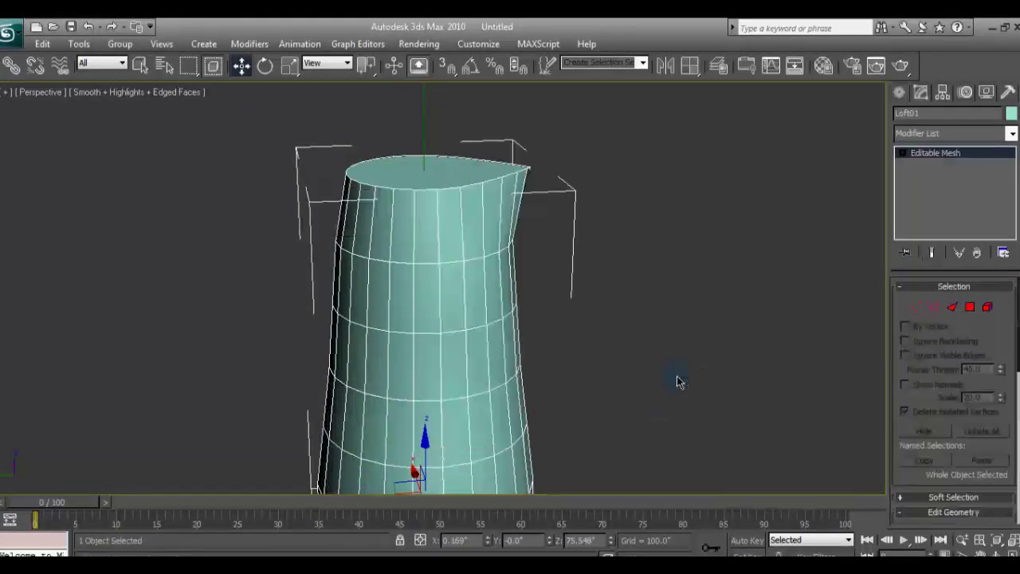
left_click(934, 309)
left_click(401, 263)
scroll(952, 382, "down", 5)
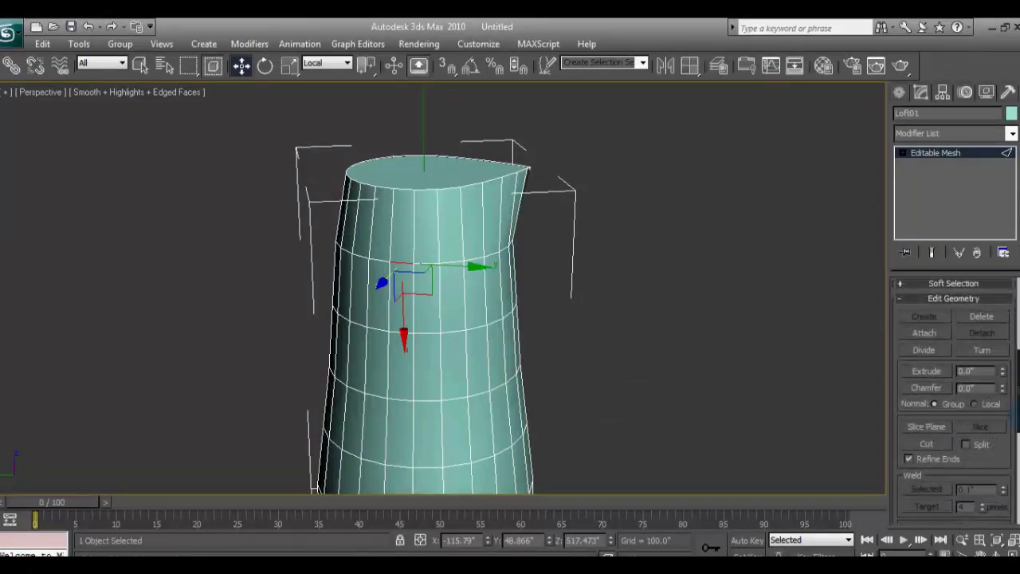
key("ctrl+z")
key("ctrl+z")
Step: Convert Loft01 to an Editable Poly and move the neck edge ring up along Z
right_click(444, 293)
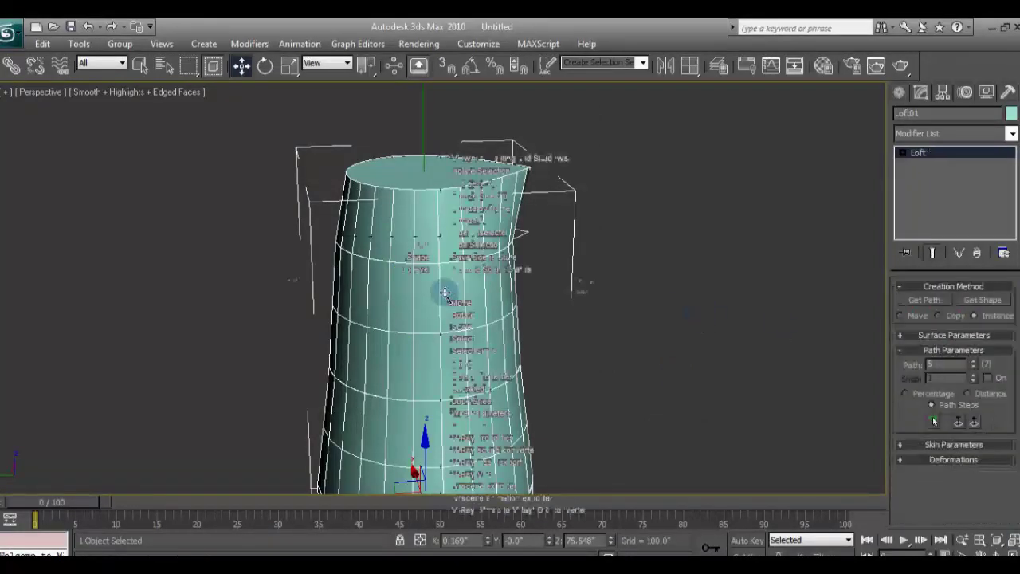
left_click(678, 439)
key("2")
left_click(407, 263)
left_click(987, 385)
left_click_drag(420, 160, 420, 131)
left_click_drag(421, 120, 424, 122)
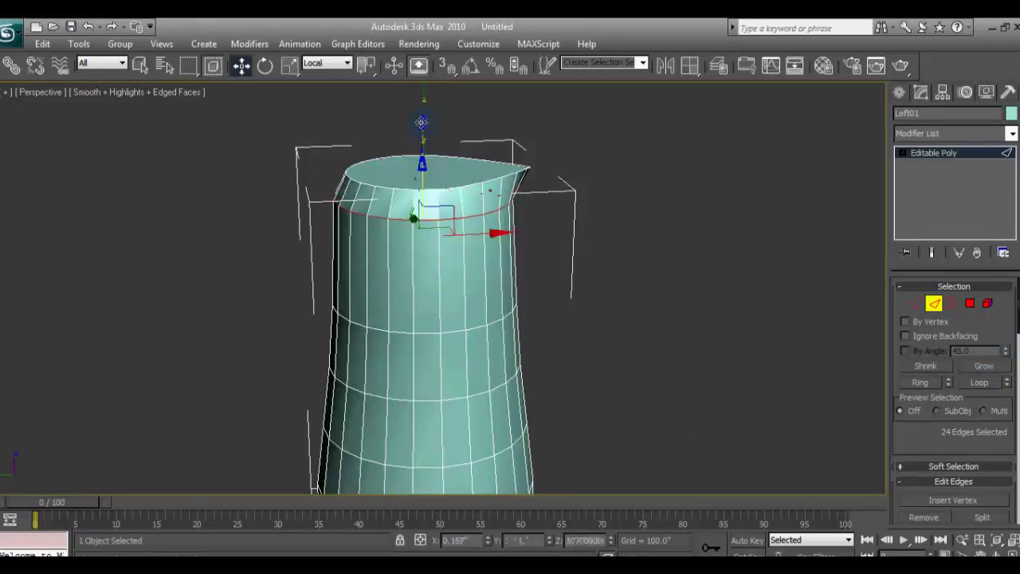
Step: Move a lower edge ring near the base up the jug's body
key("w")
left_click(604, 262)
mouse_move(603, 262)
middle_mouse_down()
mouse_move(609, 278)
mouse_move(606, 251)
middle_mouse_up()
left_click(458, 383)
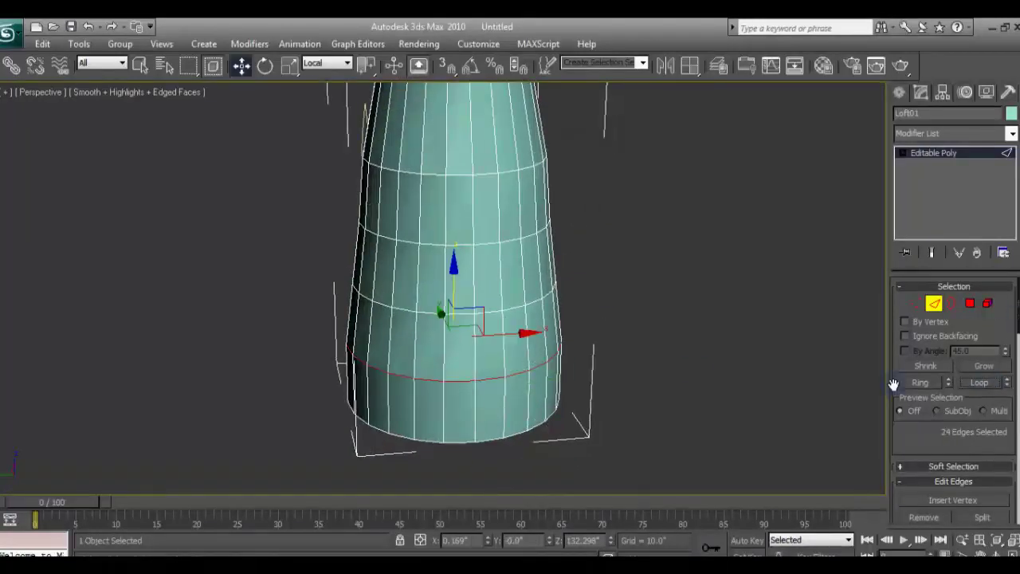
mouse_move(454, 264)
left_mouse_down()
mouse_move(454, 210)
mouse_move(461, 254)
left_mouse_up()
Step: Orbit to the top and select the full edge ring around the rim
left_click(458, 171)
mouse_move(458, 171)
middle_mouse_down("alt")
mouse_move(437, 249)
mouse_move(610, 241)
middle_mouse_up("alt")
left_click(982, 383)
key("r")
Step: Select and delete the jug's top cap polygon, then undo the deletion
left_click(355, 136)
key("4")
key("w")
left_click(406, 159)
key("Delete")
key("ctrl+z")
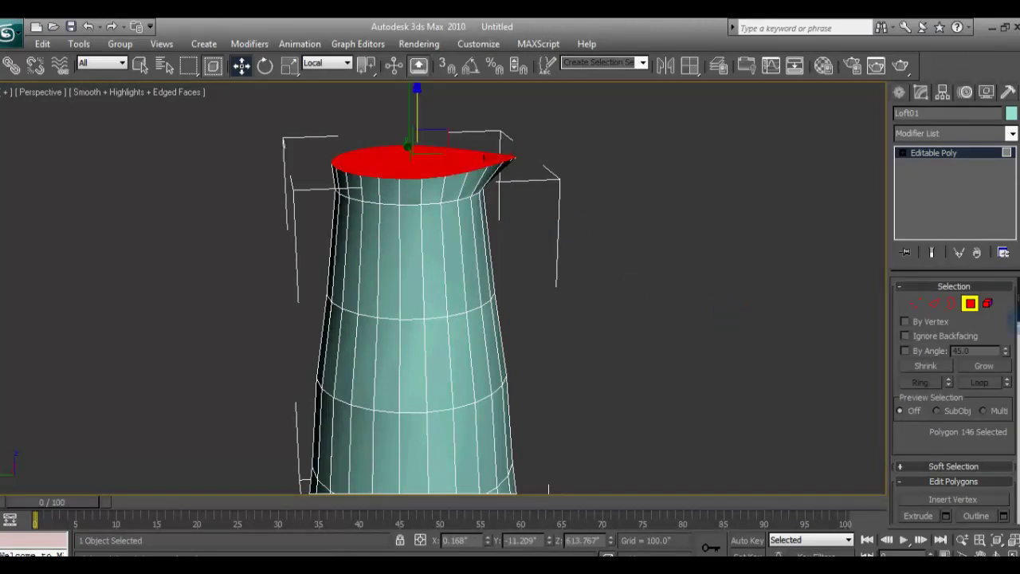
Step: Delete the top cap polygon to leave an open mouth at the spouted rim, then orbit to check
scroll(956, 382, "down", 5)
scroll(956, 382, "down", 5)
scroll(986, 382, "down", 3)
left_click(986, 384)
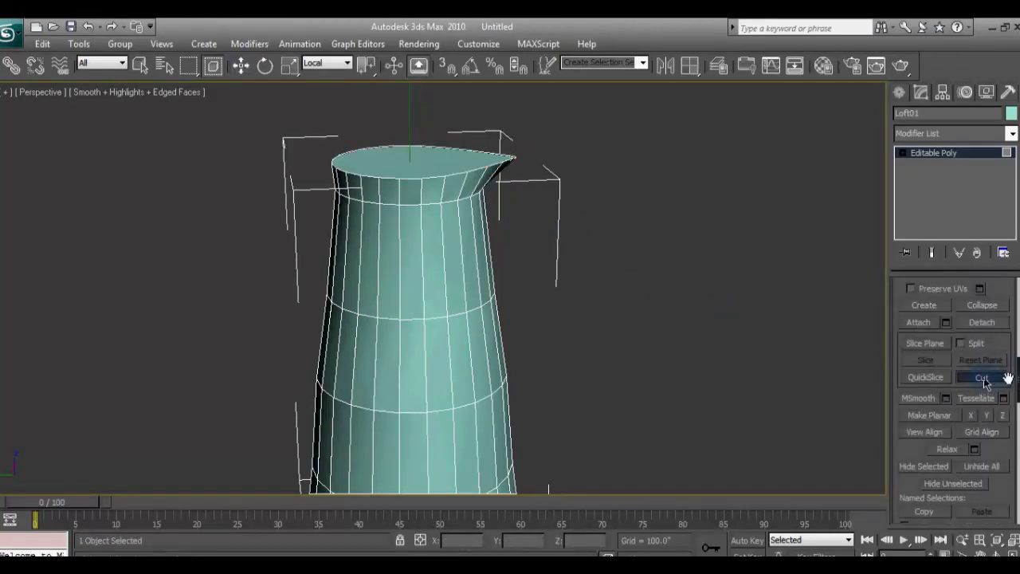
scroll(988, 374, "up", 5)
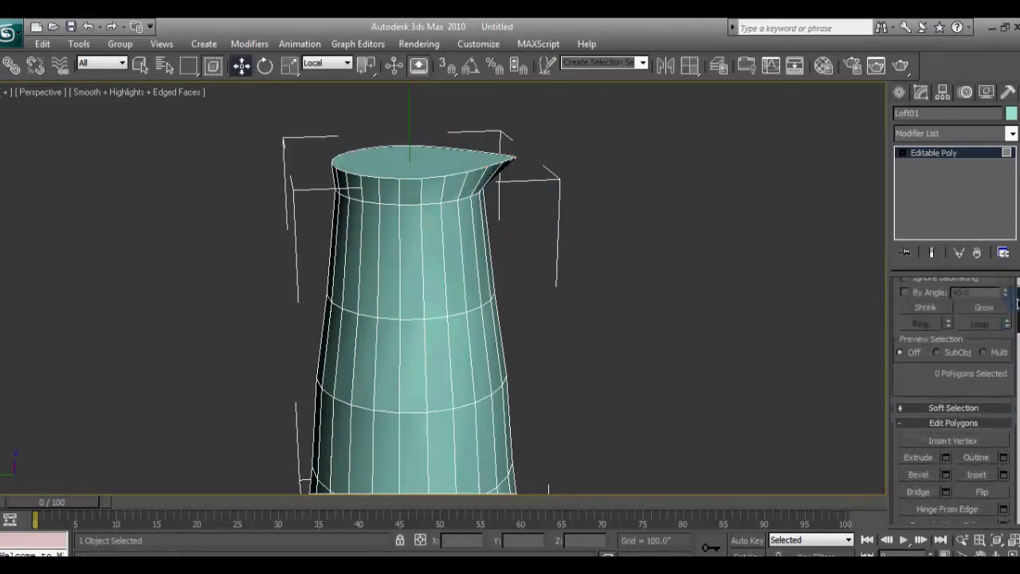
scroll(971, 373, "up", 5)
key("Delete")
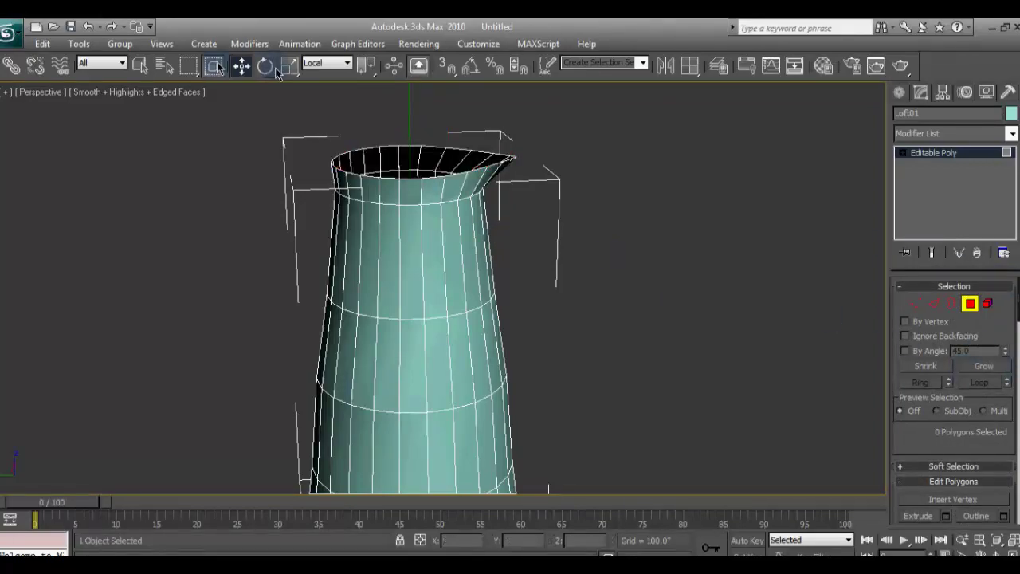
mouse_move(440, 286)
middle_mouse_down("alt")
mouse_move(551, 346)
mouse_move(487, 303)
mouse_move(662, 298)
mouse_move(349, 289)
mouse_move(558, 294)
mouse_move(467, 273)
middle_mouse_up("alt")
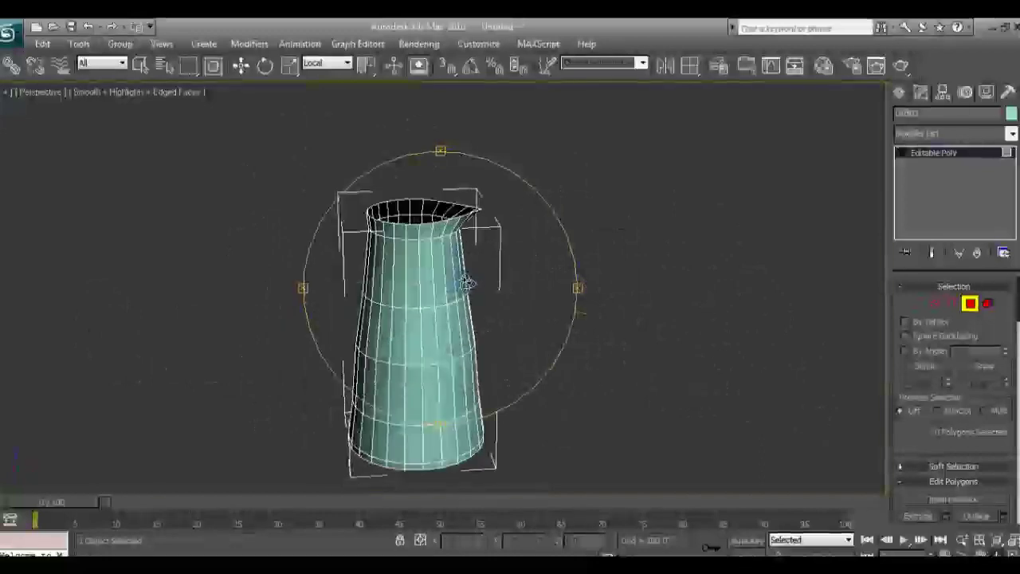
scroll(459, 238, "up", 3)
middle_click_drag(459, 237, 478, 270, "alt")
left_click(379, 293)
key("w")
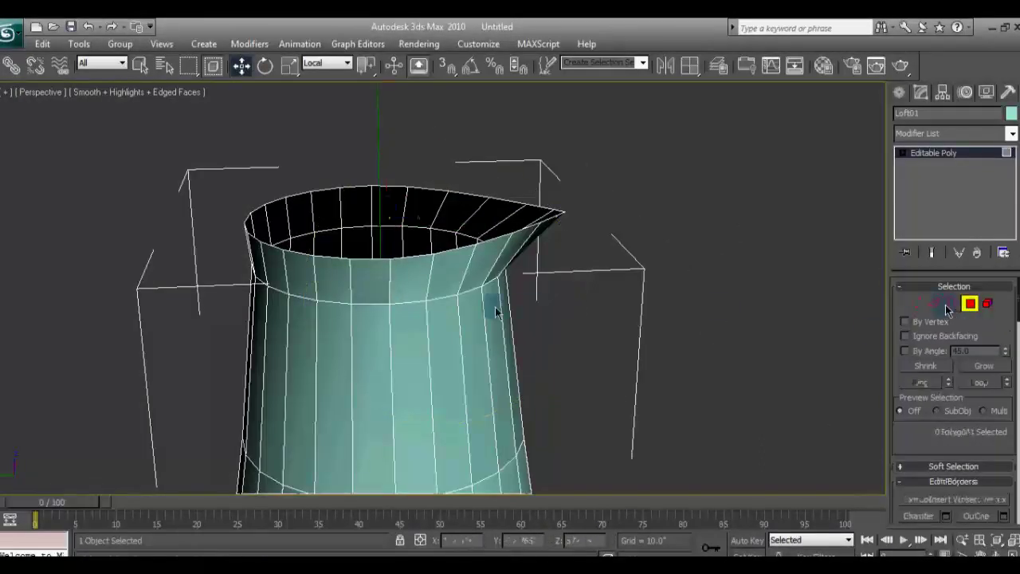
key("2")
double_click(369, 301)
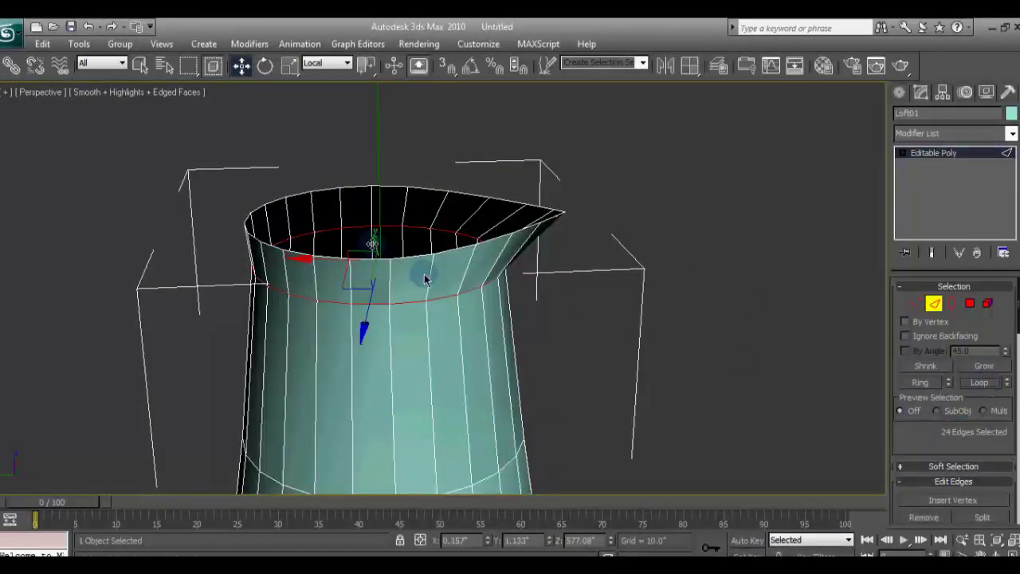
middle_click_drag(478, 303, 489, 300, "alt")
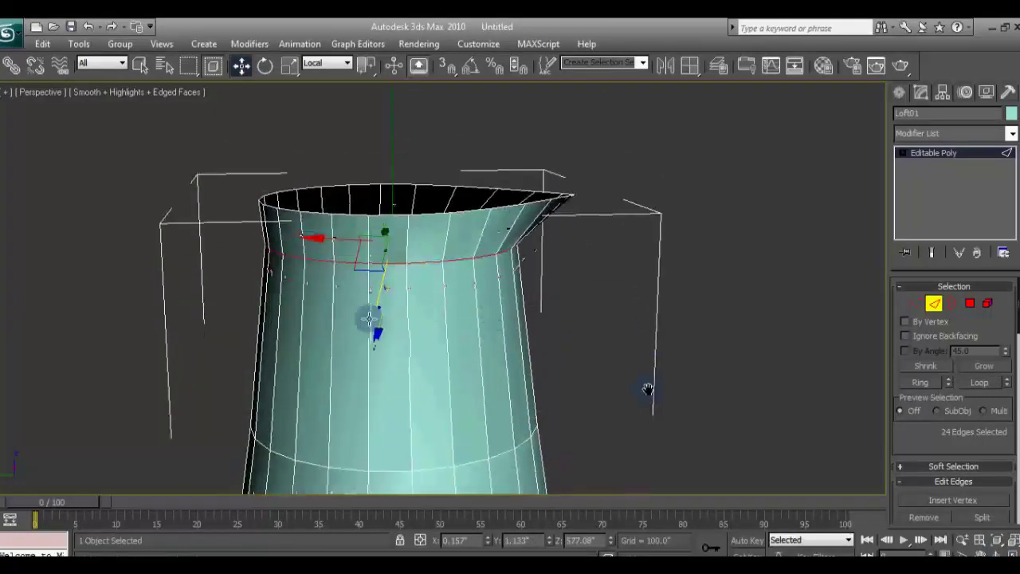
middle_click_drag(648, 391, 672, 279)
scroll(671, 279, "down", 3)
scroll(688, 278, "up", 2)
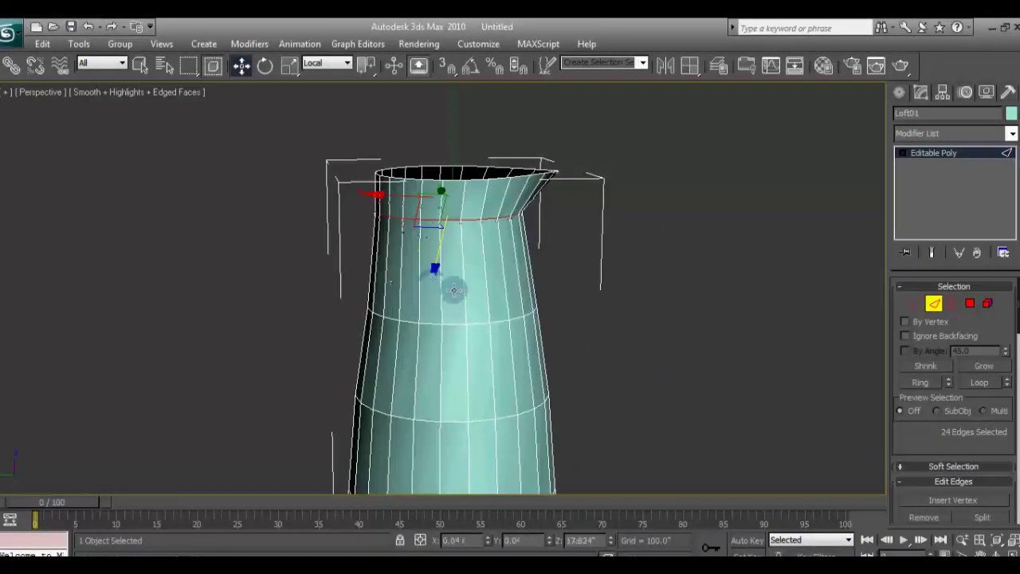
key("2")
mouse_move(674, 308)
middle_mouse_down()
mouse_move(658, 271)
mouse_move(661, 311)
middle_mouse_up()
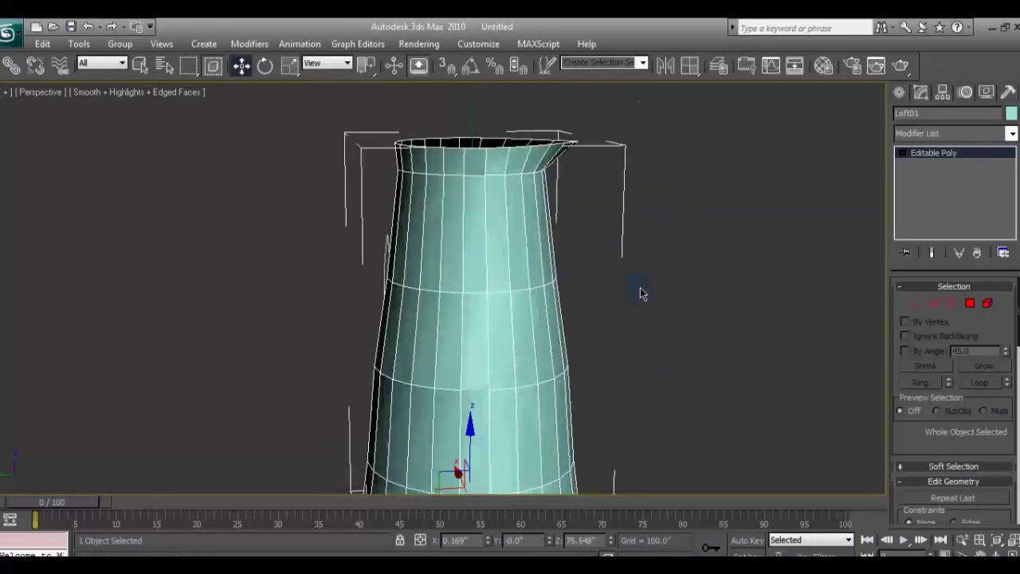
scroll(629, 342, "up", 3)
key("2")
double_click(569, 350)
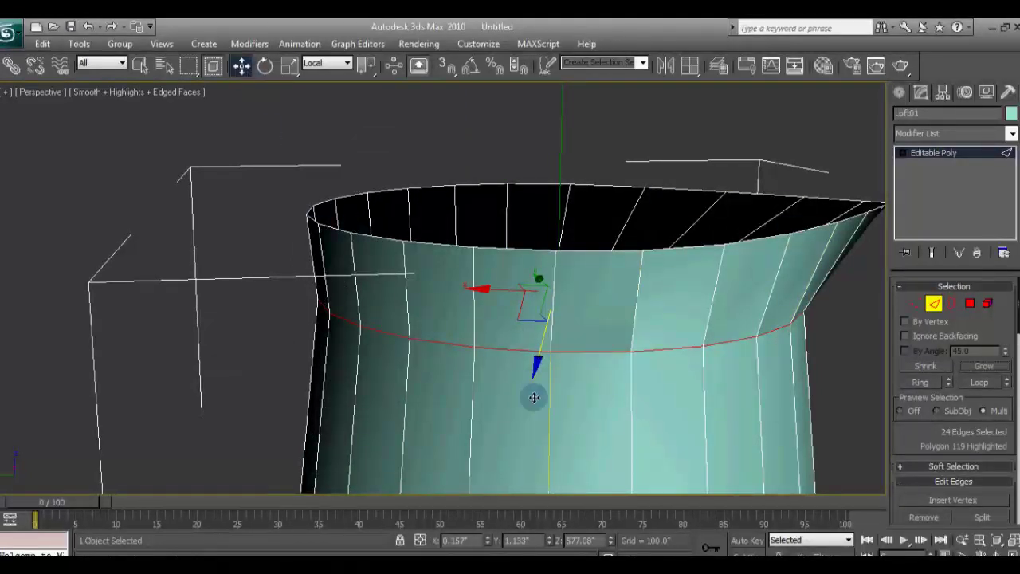
key("2")
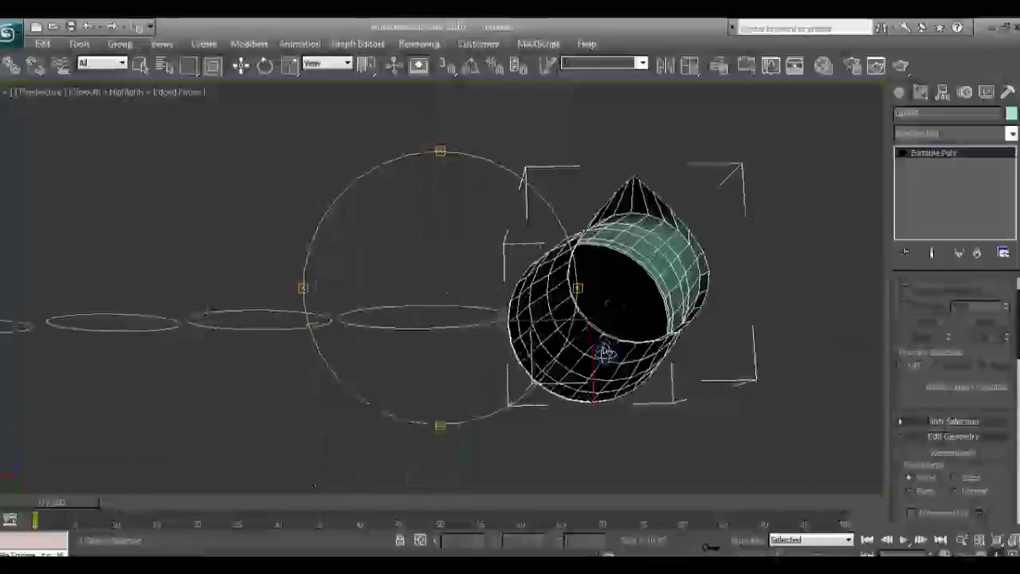
Step: Add a Shell modifier to the jug with an inner amount of 4.48
left_click(1006, 133)
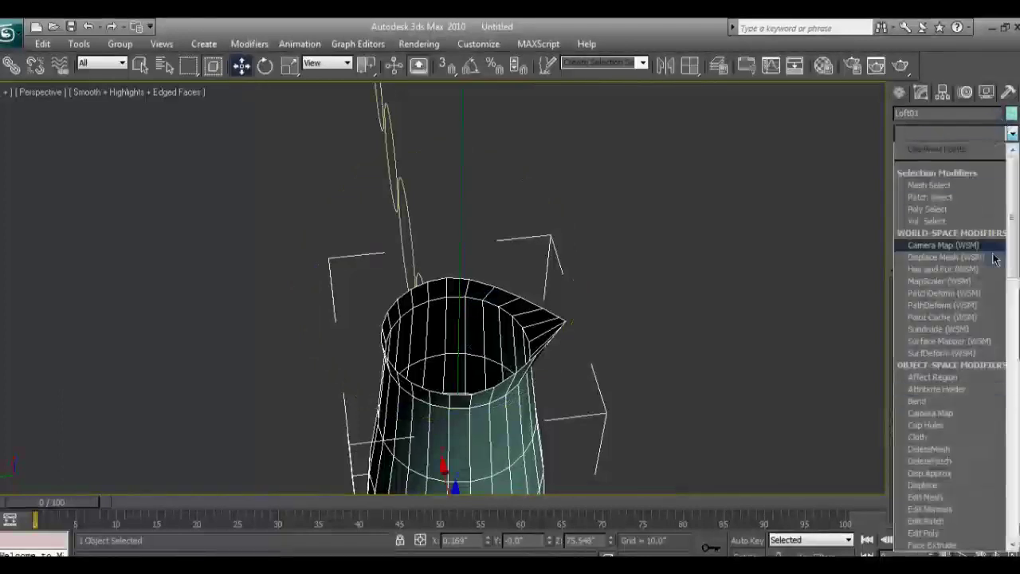
left_click(958, 347)
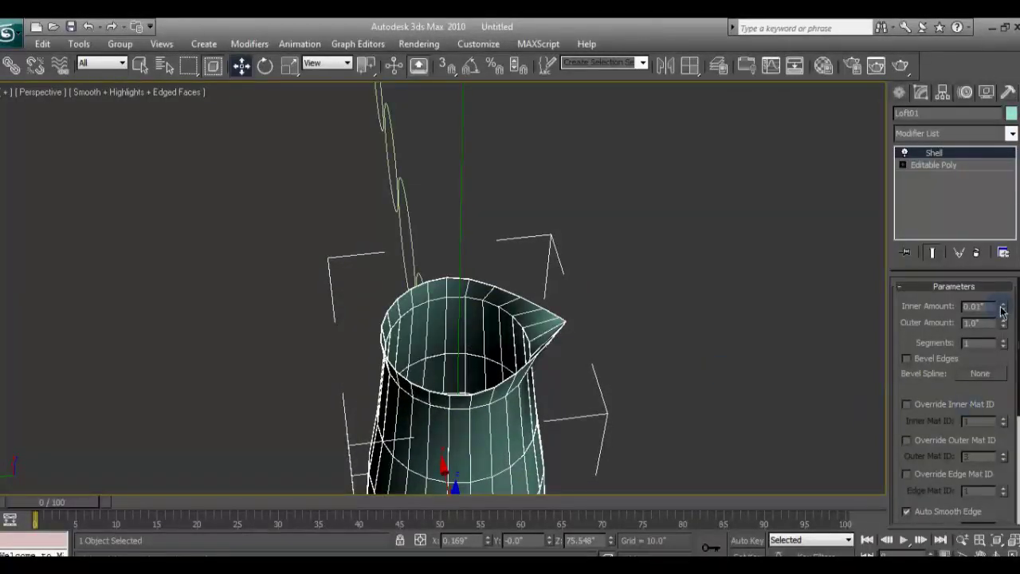
left_click_drag(1004, 310, 1004, 286)
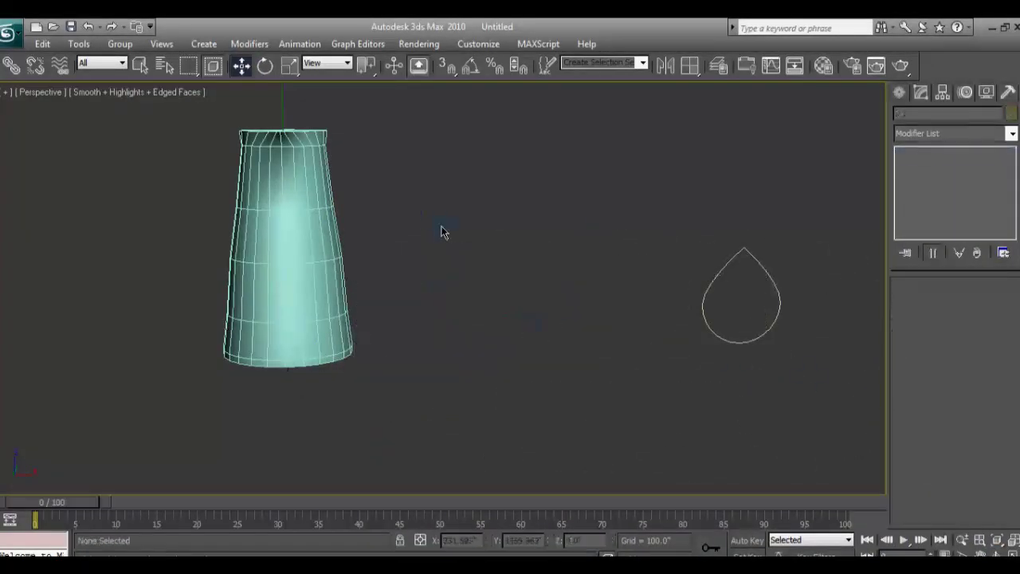
middle_click_drag(582, 238, 533, 344, "alt")
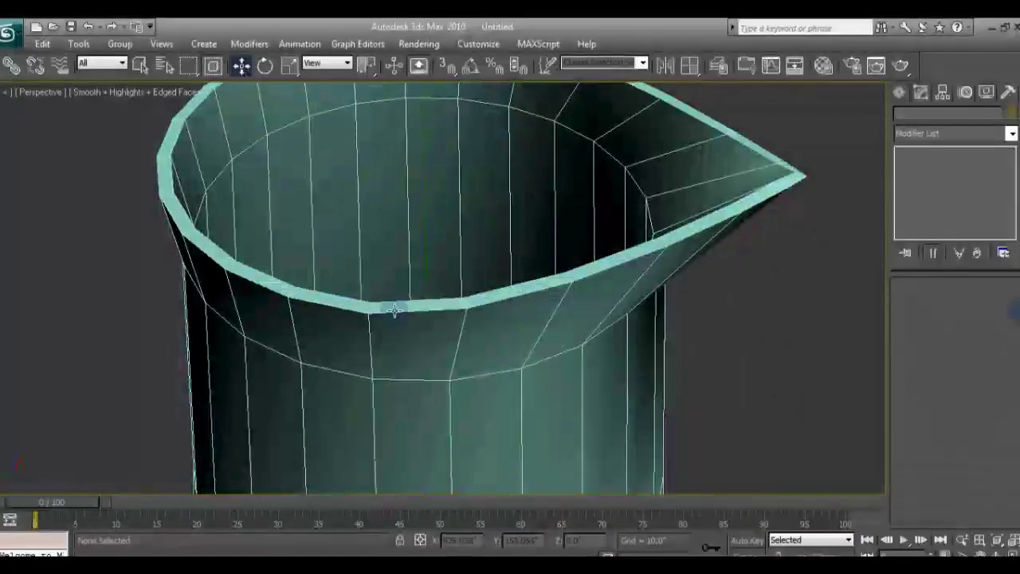
Step: Collapse the shell into the Editable Poly and loop-select the rim edges
left_click(932, 164)
right_click(435, 335)
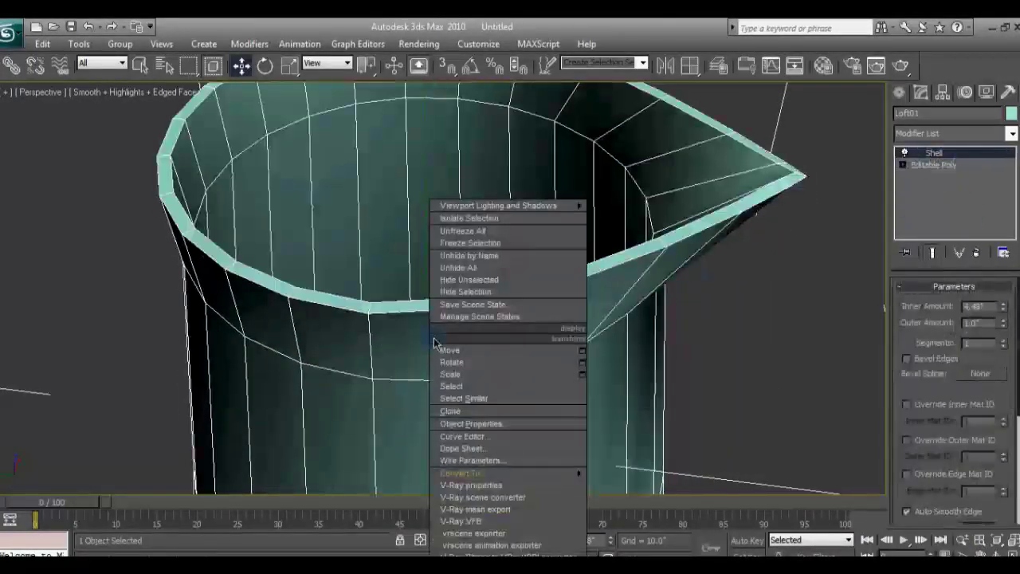
left_click(669, 488)
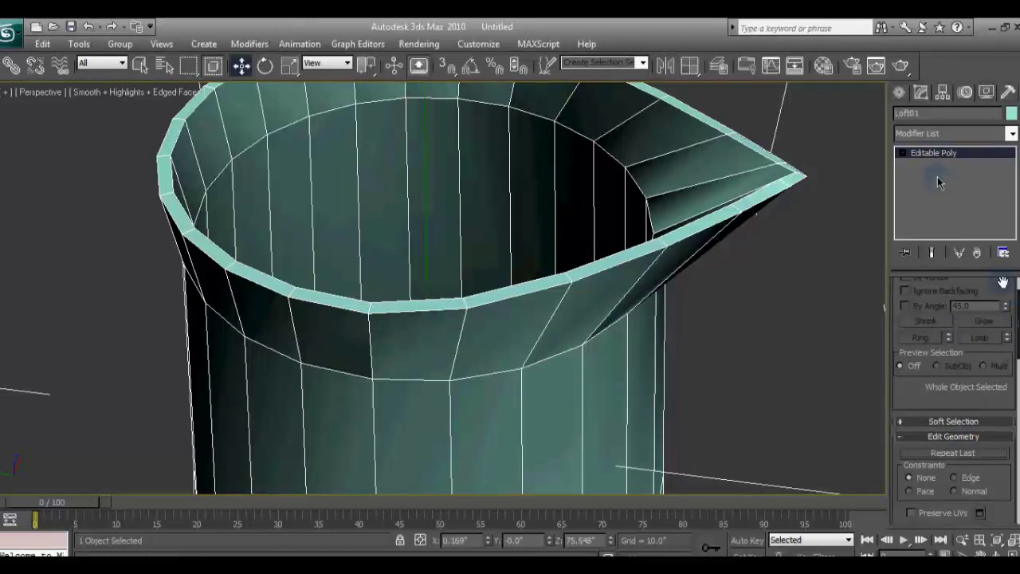
key("1")
left_click(946, 307)
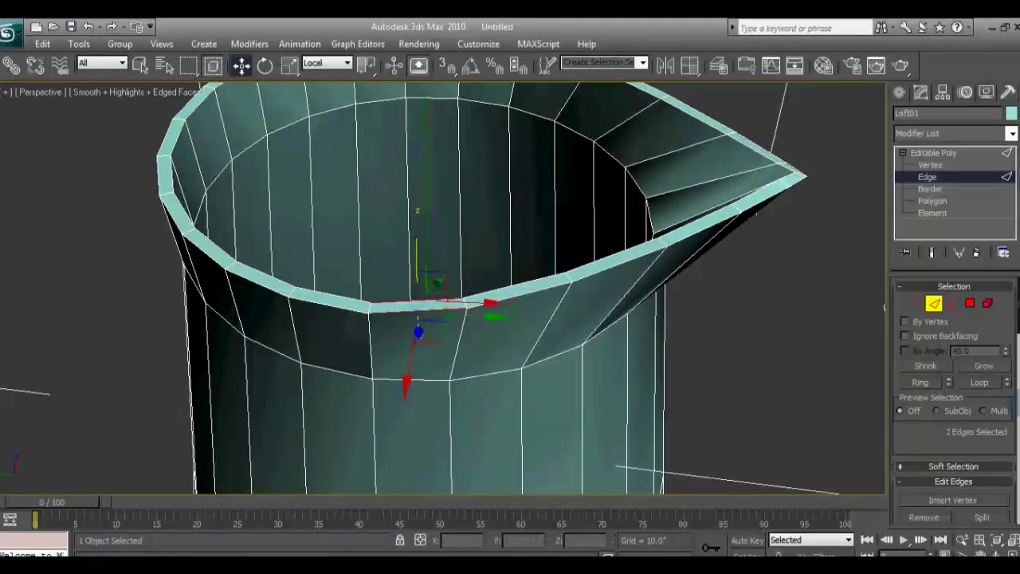
left_click(979, 383)
scroll(751, 398, "down", 1)
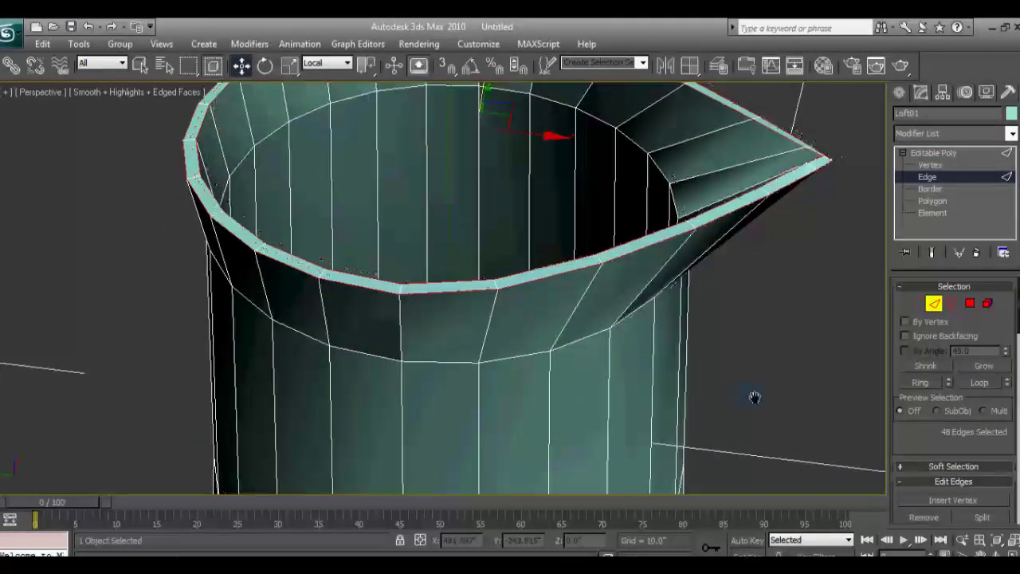
Step: Chamfer the selected rim edges by about 1.015 with one segment to soften the lip
scroll(677, 382, "up", 4)
scroll(678, 383, "down", 4)
scroll(946, 386, "down", 5)
left_click(945, 380)
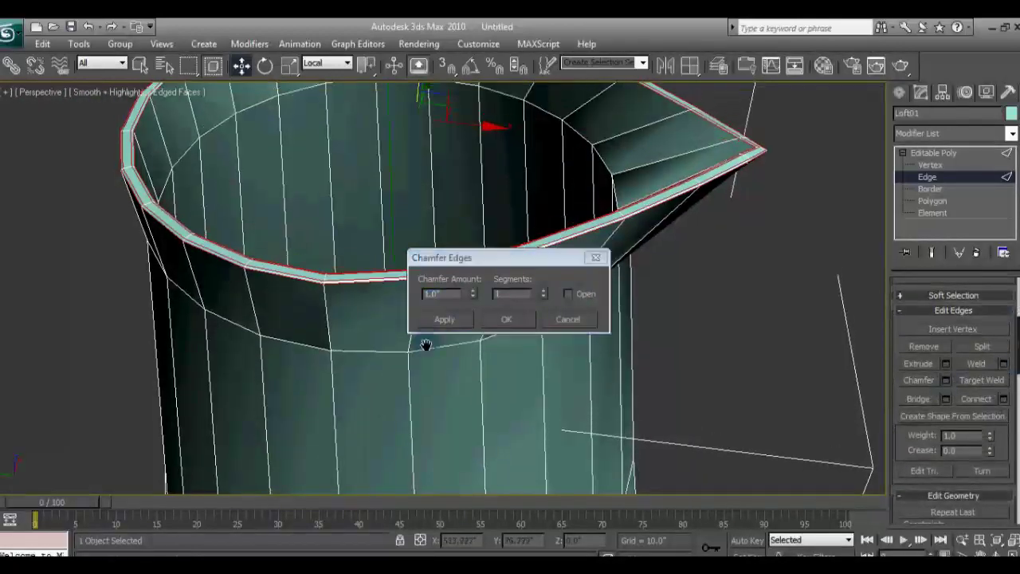
scroll(423, 335, "up", 5)
scroll(325, 316, "down", 5)
left_click_drag(467, 255, 610, 254)
left_click_drag(618, 288, 620, 298)
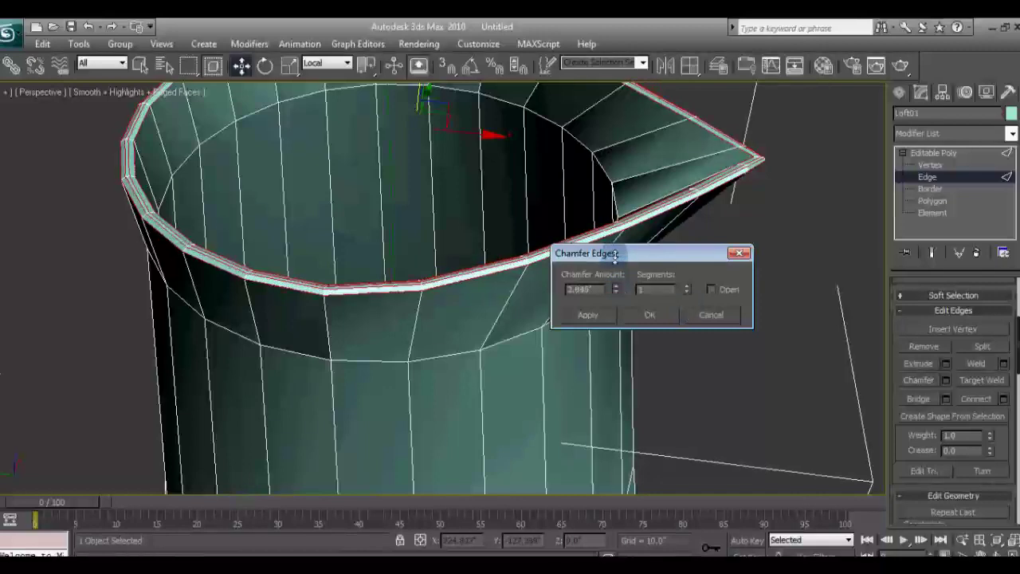
left_click(588, 315)
left_click(655, 315)
scroll(690, 353, "down", 5)
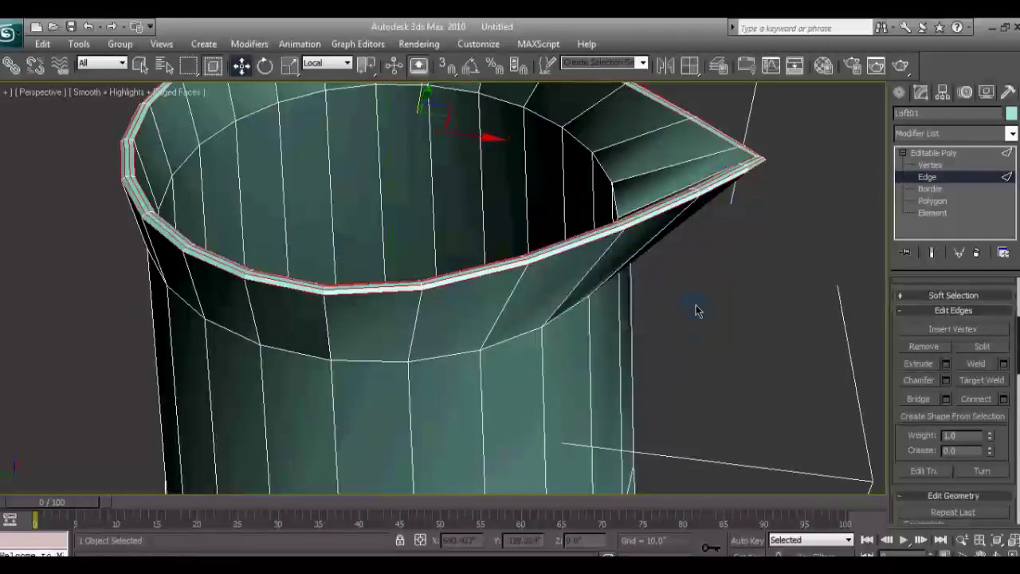
middle_click_drag(690, 353, 710, 312, "alt")
scroll(554, 288, "up", 4)
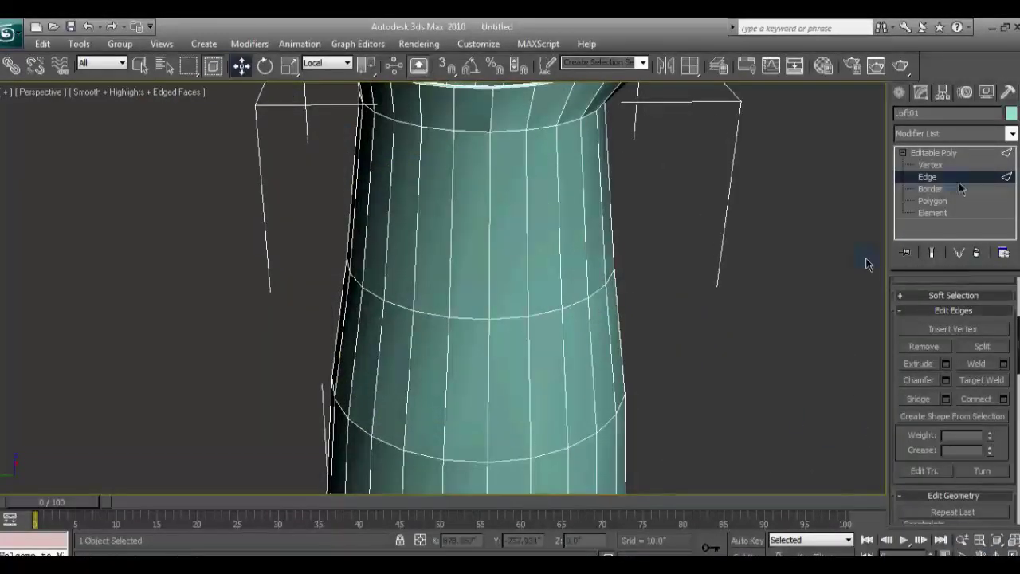
Step: Ring-select the upper body's vertical edges and connect them with 3 segments
scroll(906, 297, "up", 3)
left_click(956, 307)
key("2")
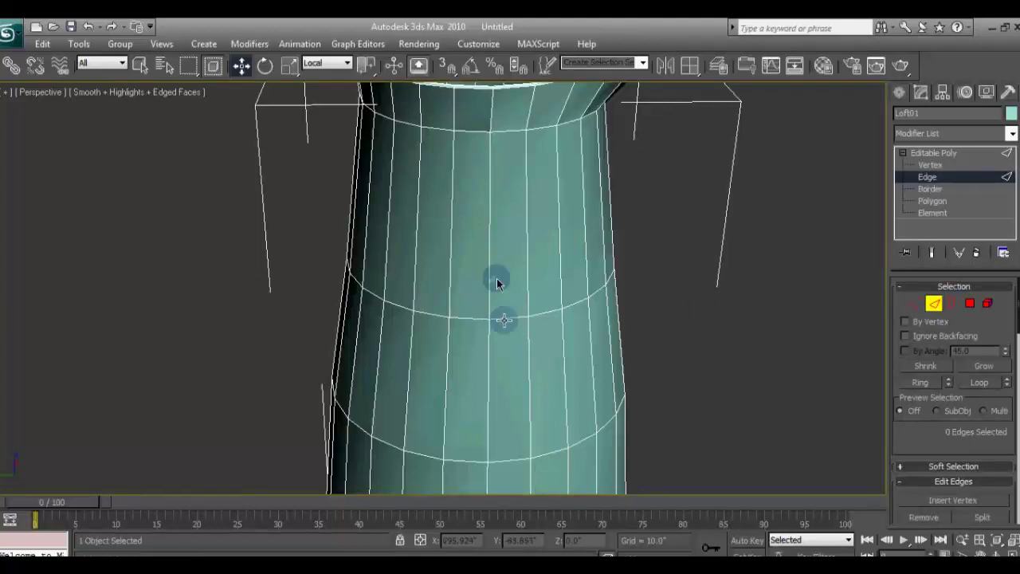
key("3")
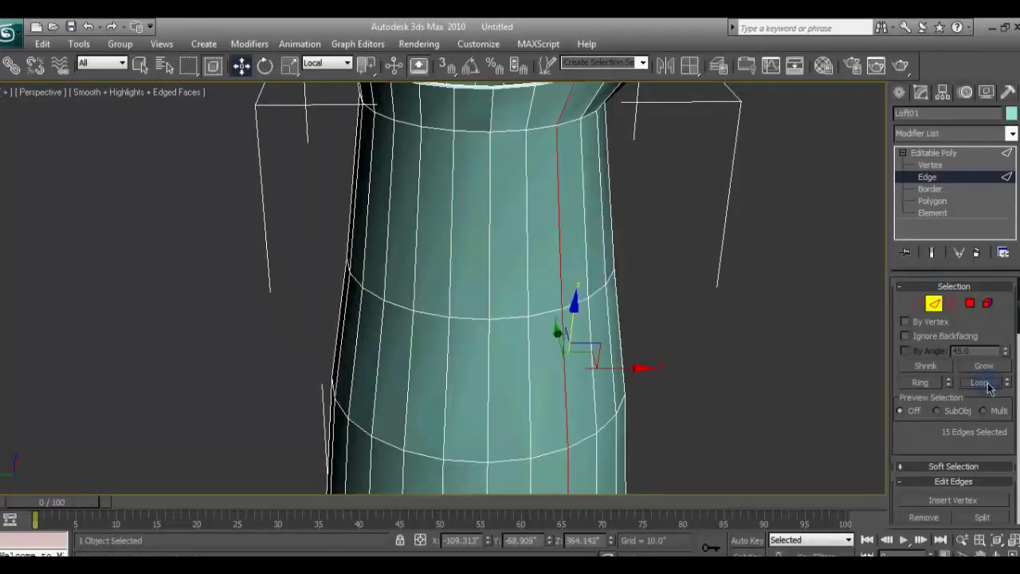
left_click(921, 383)
scroll(956, 358, "down", 5)
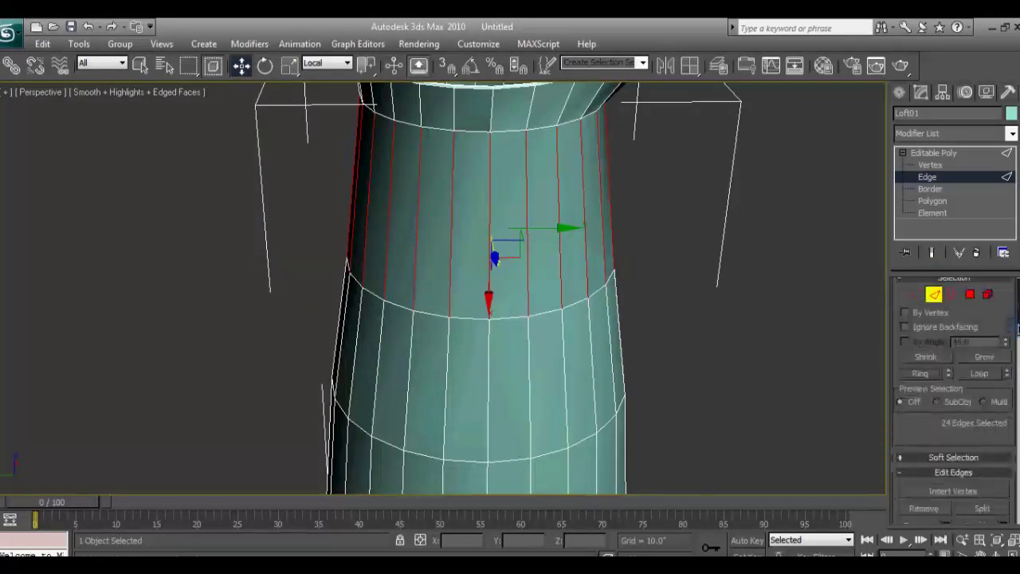
left_click(1003, 369)
left_click(645, 287)
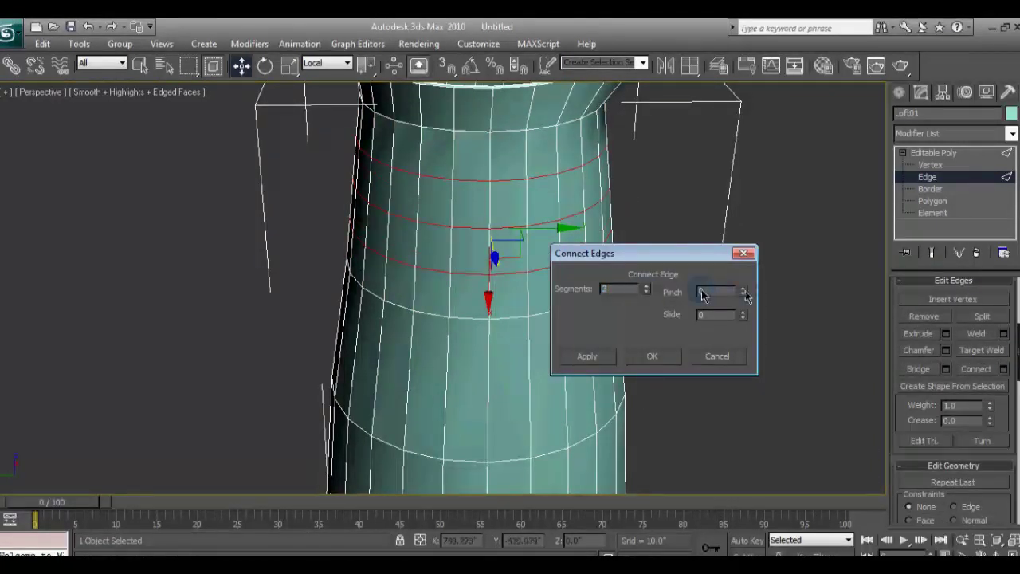
left_click(651, 359)
Step: Ring-select the lower body edges and connect them with 2 segments, then orbit to the underside
scroll(998, 339, "down", 2)
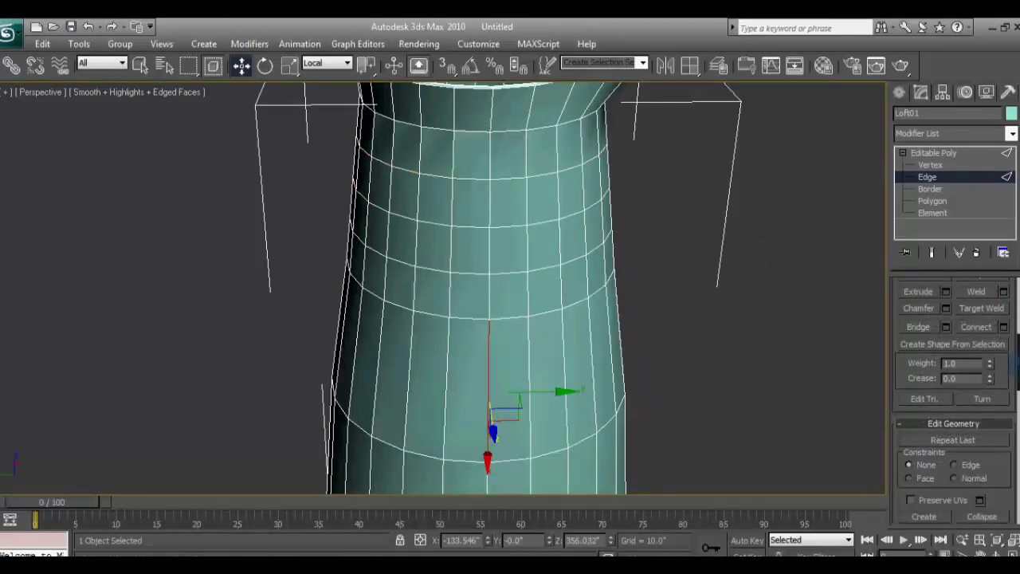
scroll(775, 265, "down", 3)
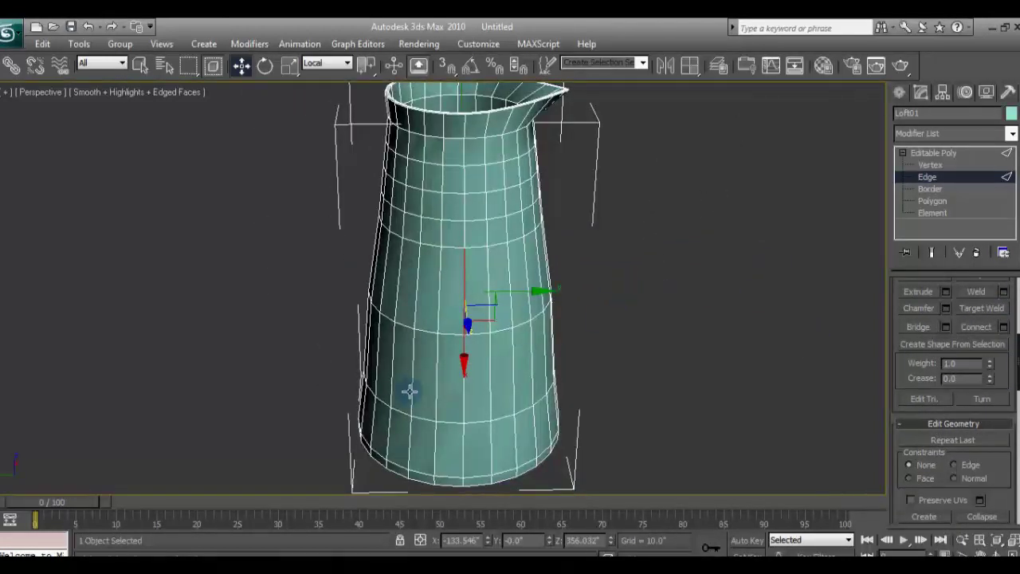
scroll(1008, 335, "up", 3)
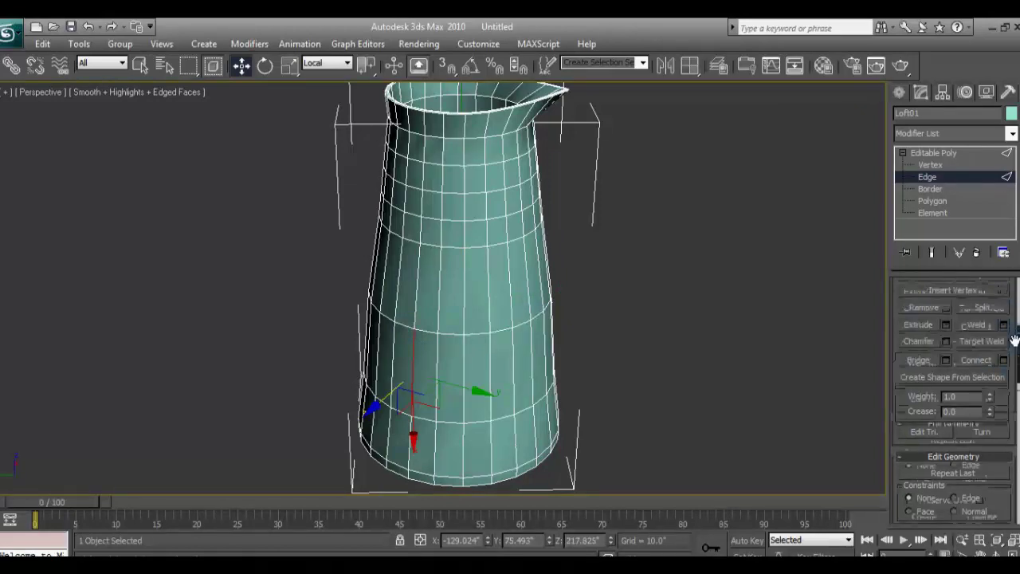
left_click(939, 382)
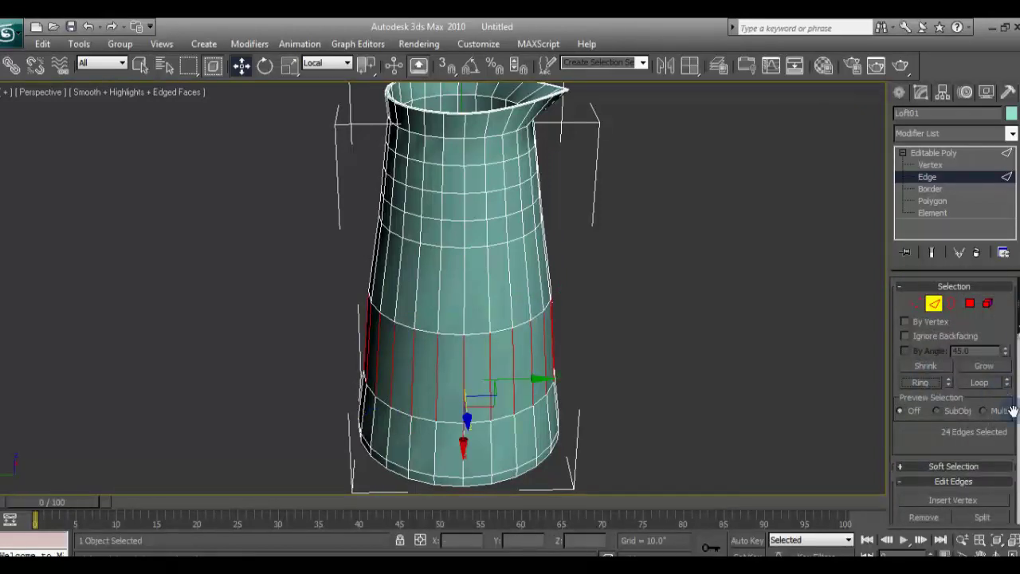
scroll(1011, 410, "down", 5)
scroll(470, 383, "up", 3)
left_click(1003, 371)
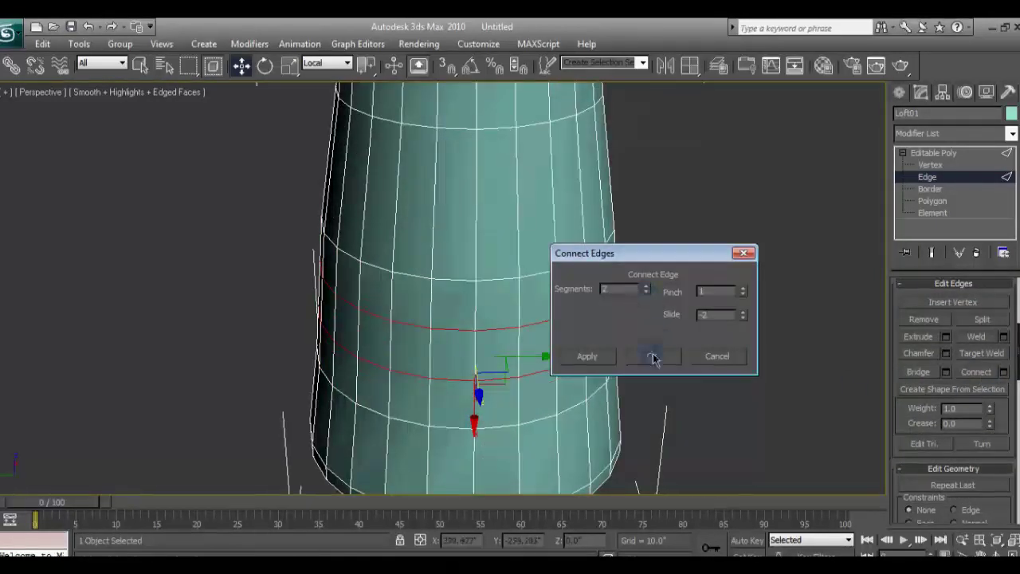
left_click(652, 358)
scroll(717, 343, "down", 2)
middle_click_drag(661, 315, 660, 327)
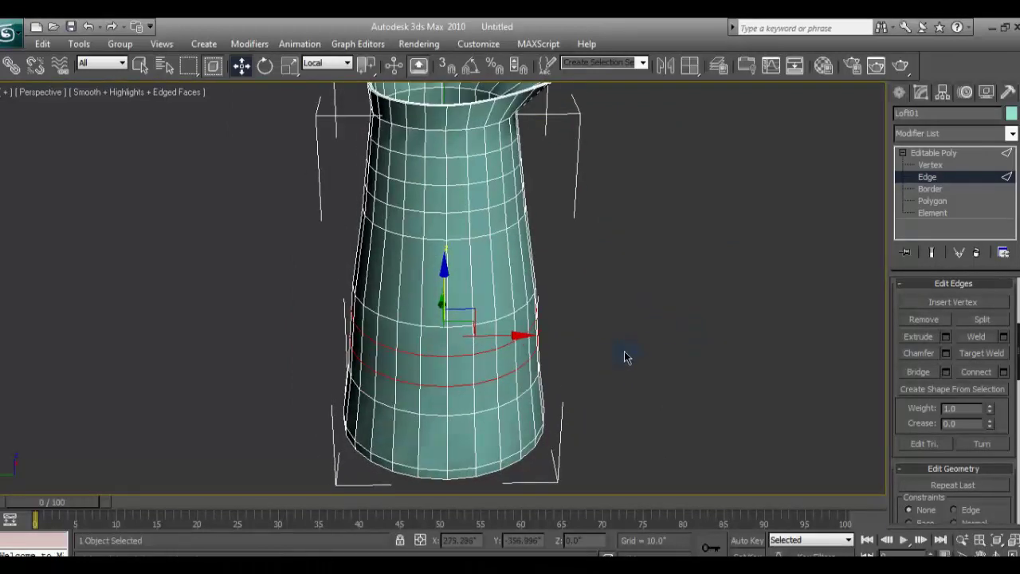
mouse_move(741, 392)
middle_mouse_down("alt")
mouse_move(387, 295)
mouse_move(390, 216)
middle_mouse_up("alt")
Step: Select an edge on the jug's bottom rim and grow the selection along it
scroll(390, 215, "up", 3)
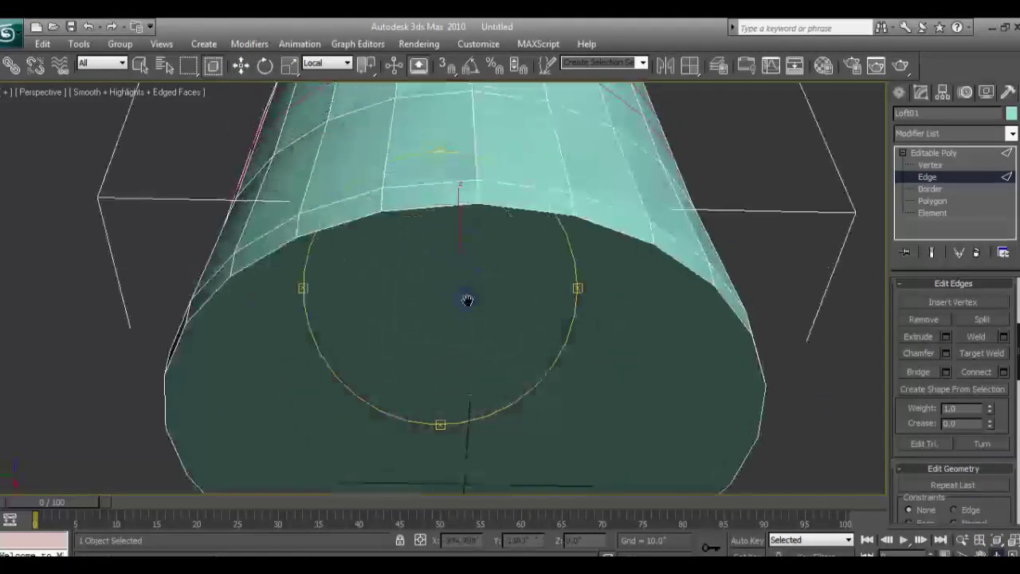
left_click(240, 65)
left_click(414, 240)
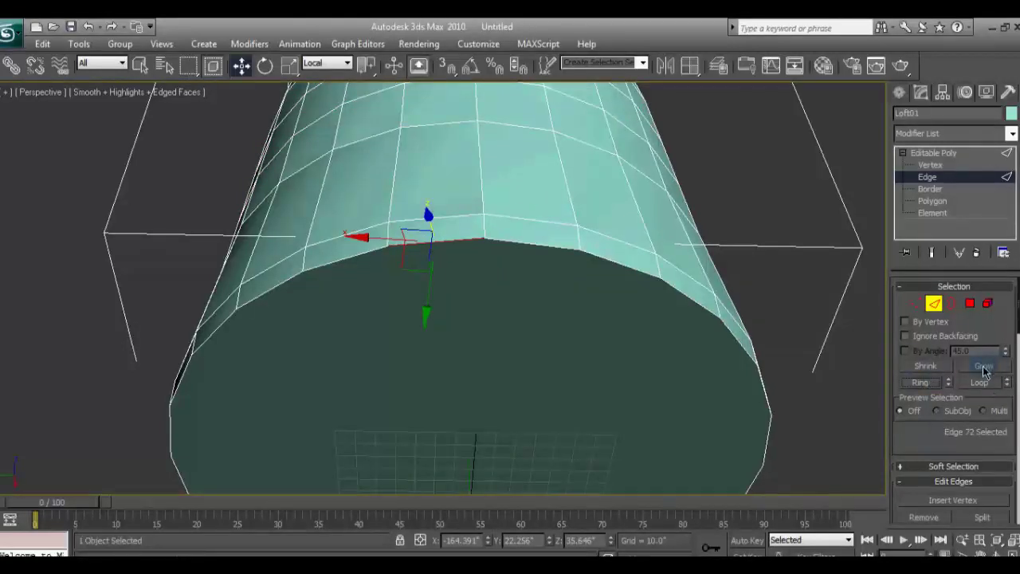
mouse_move(512, 303)
middle_mouse_down("alt")
mouse_move(517, 218)
mouse_move(498, 278)
middle_mouse_up("alt")
scroll(525, 250, "up", 3)
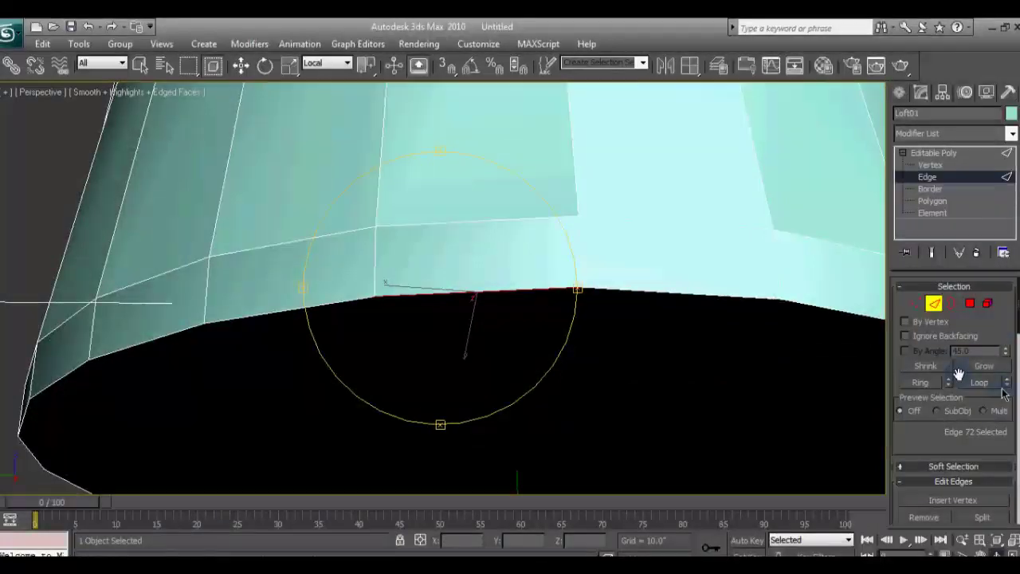
left_click(991, 371)
scroll(956, 351, "down", 3)
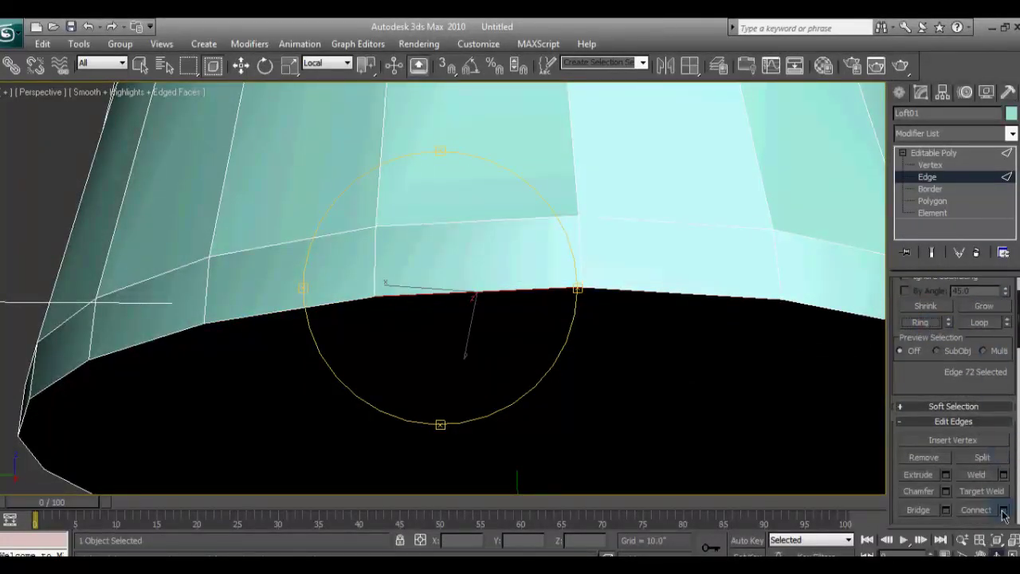
Step: Select a single bottom rim edge, orbit out to view the whole base, and clear the selection
left_click(476, 292)
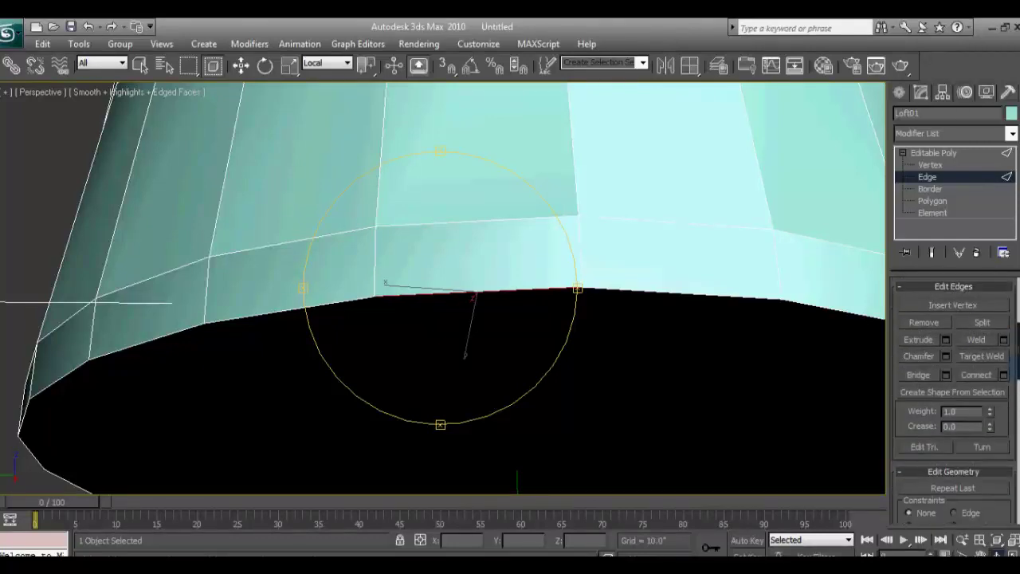
middle_click_drag(691, 232, 686, 303)
mouse_move(514, 380)
middle_mouse_down("alt")
mouse_move(576, 292)
mouse_move(432, 269)
middle_mouse_up("alt")
left_click(653, 364)
scroll(501, 324, "down", 3)
mouse_move(500, 324)
middle_mouse_down("alt")
mouse_move(496, 353)
mouse_move(592, 223)
middle_mouse_up("alt")
Step: Select the jug's bottom cap polygon and apply a first inset to it
key("4")
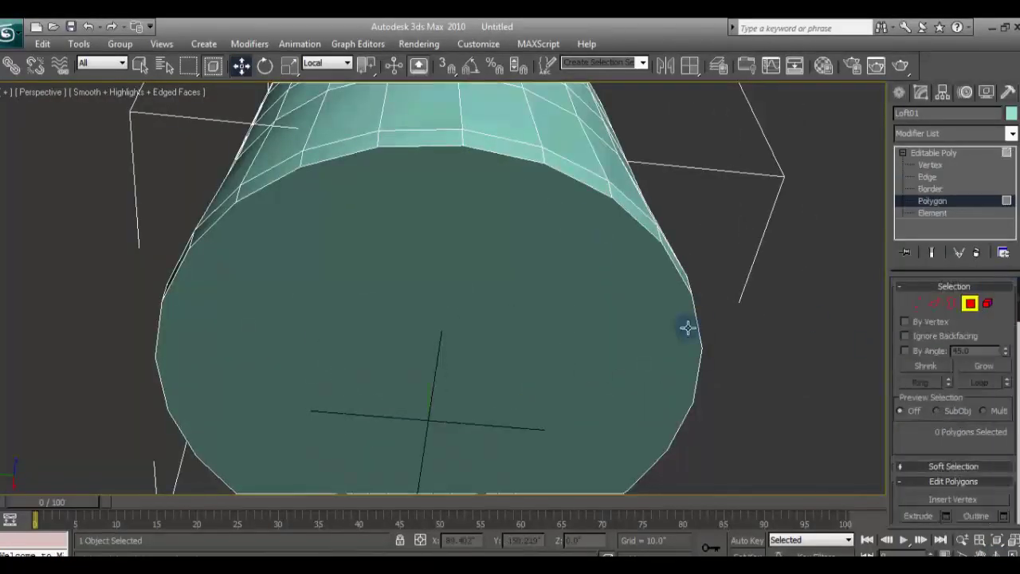
left_click(523, 321)
scroll(983, 423, "down", 3)
scroll(1005, 396, "down", 3)
left_click(1003, 340)
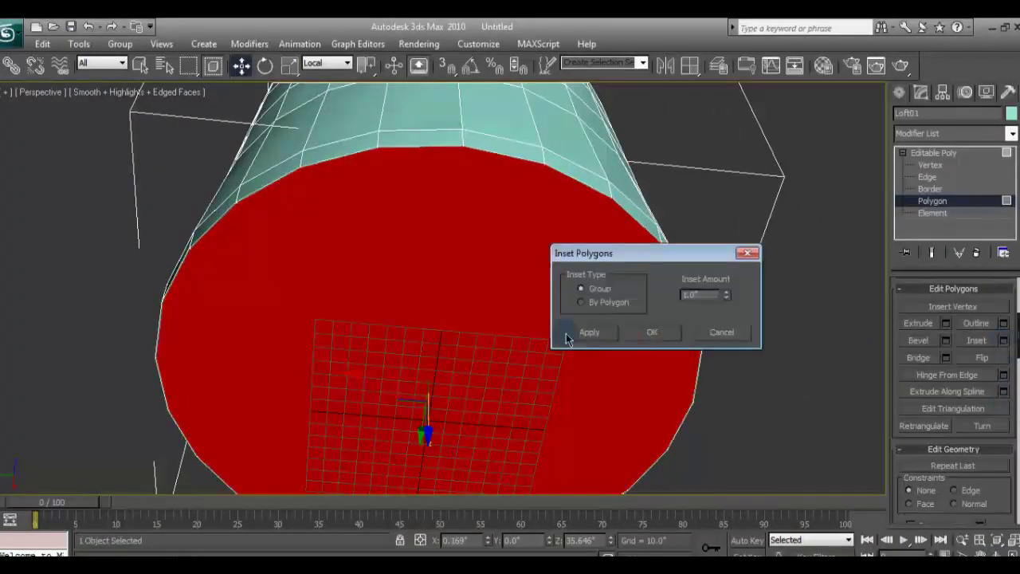
left_click_drag(724, 297, 778, 335)
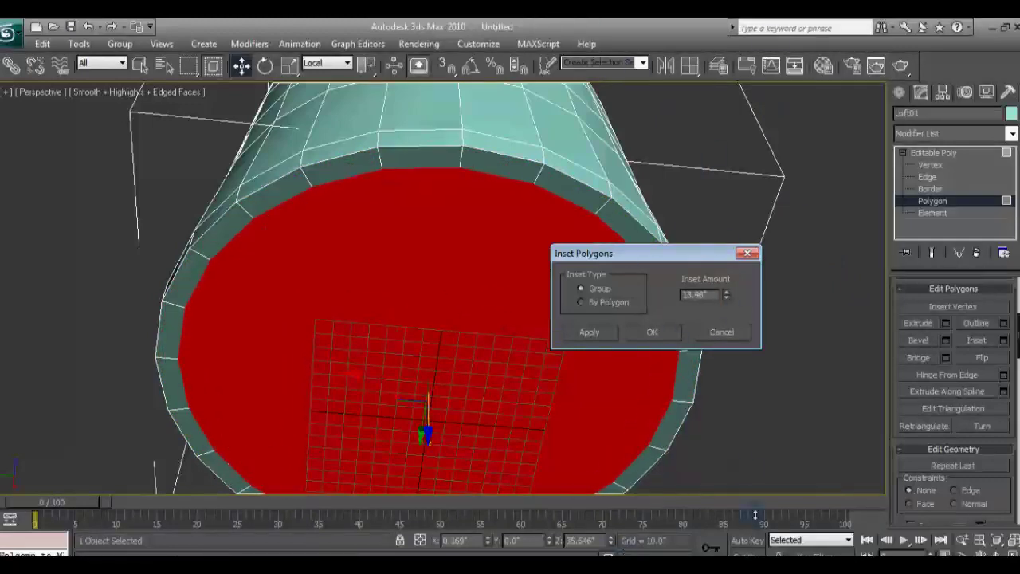
left_click(652, 333)
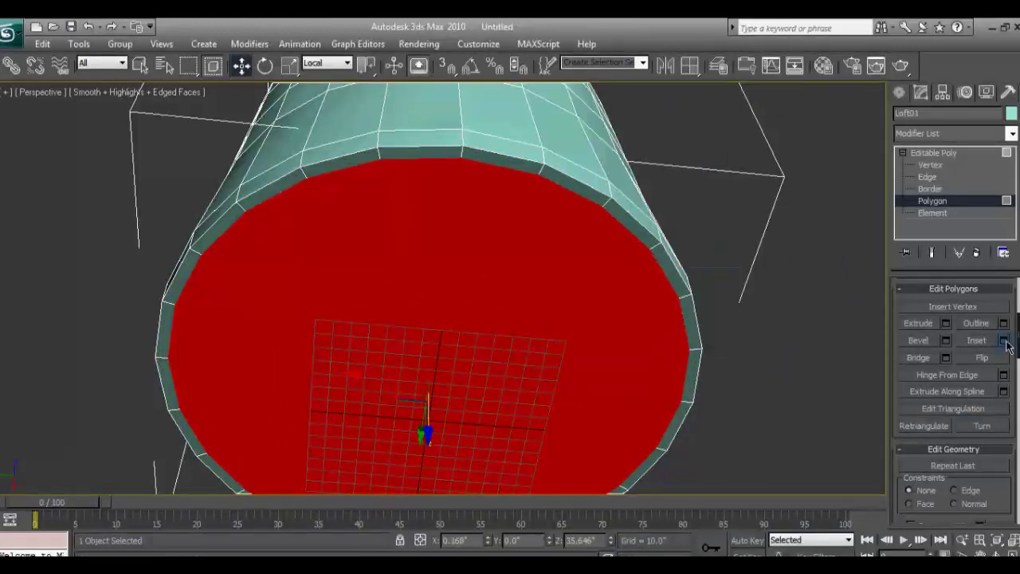
Step: Inset the cap twice more, the last at 7.081, then deselect the face
left_click(1003, 340)
left_click_drag(725, 295, 603, 519)
key("Return")
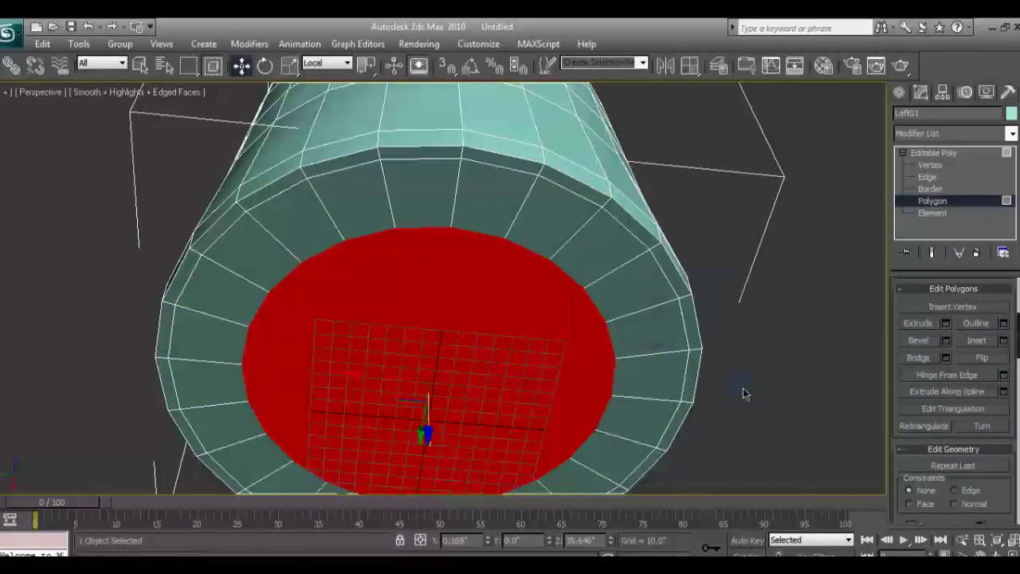
left_click(1003, 340)
left_click_drag(725, 295, 749, 368)
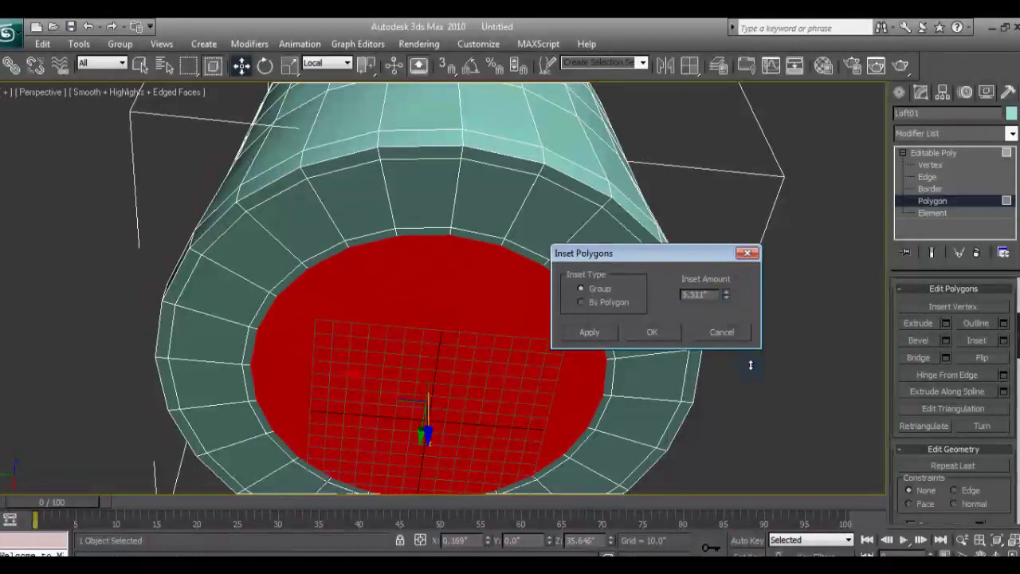
left_click(671, 335)
left_click_drag(427, 434, 430, 439)
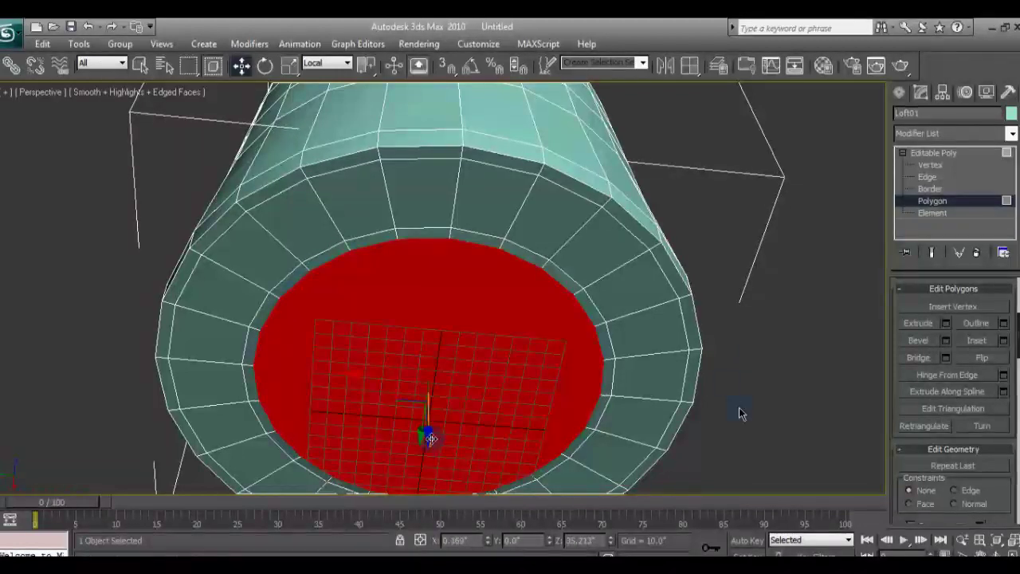
left_click(741, 392)
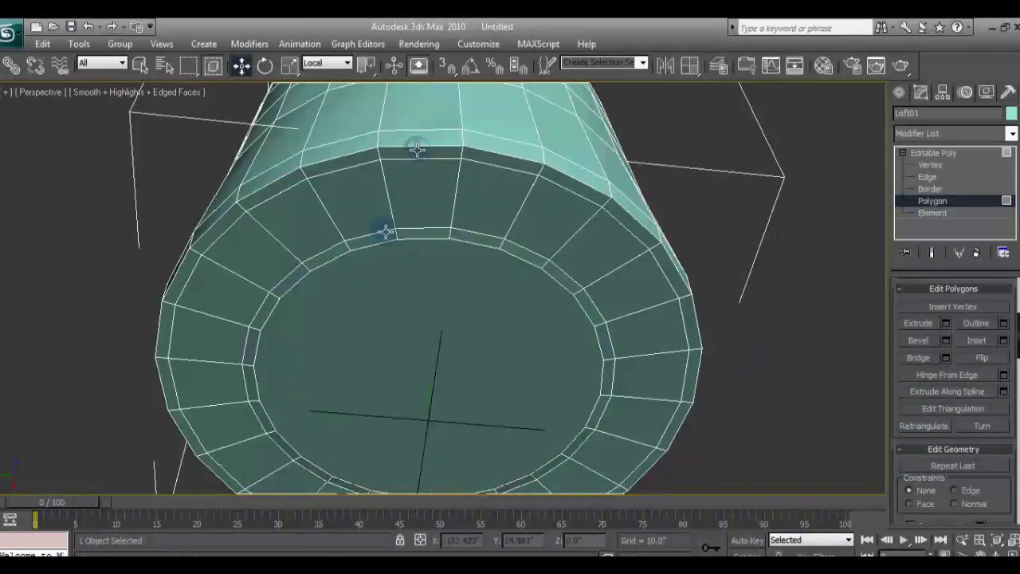
left_click(917, 188)
Step: Chamfer the jug's outer bottom edge loop with a widened chamfer amount
key("2")
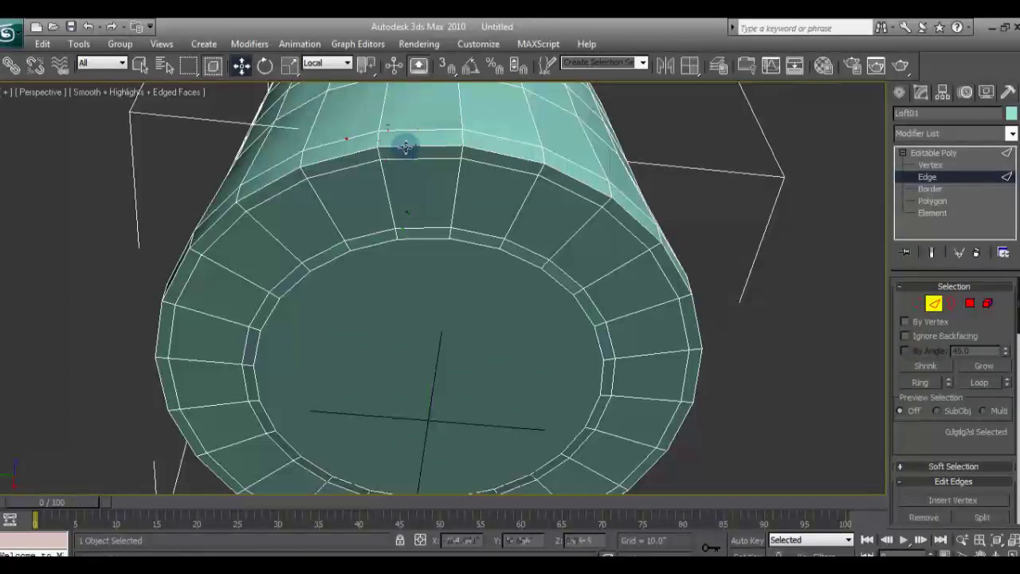
left_click(982, 383)
scroll(953, 399, "down", 5)
scroll(953, 398, "down", 5)
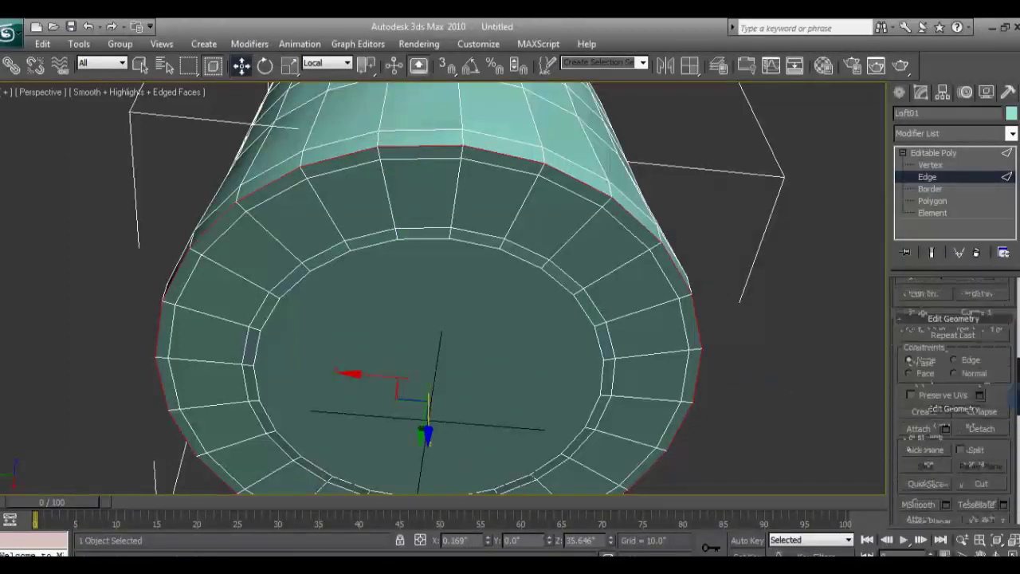
left_click(944, 347)
left_click_drag(618, 295, 600, 201)
left_click(650, 315)
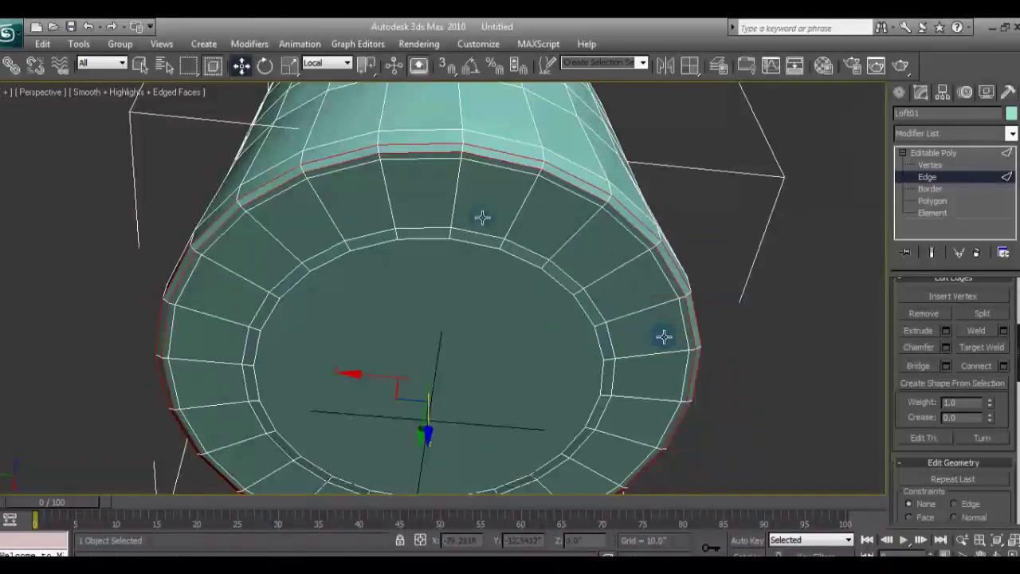
Step: Chamfer the rim edge loop, then orbit to look inside the jug
left_click(361, 166)
scroll(952, 358, "up", 5)
left_click(983, 359)
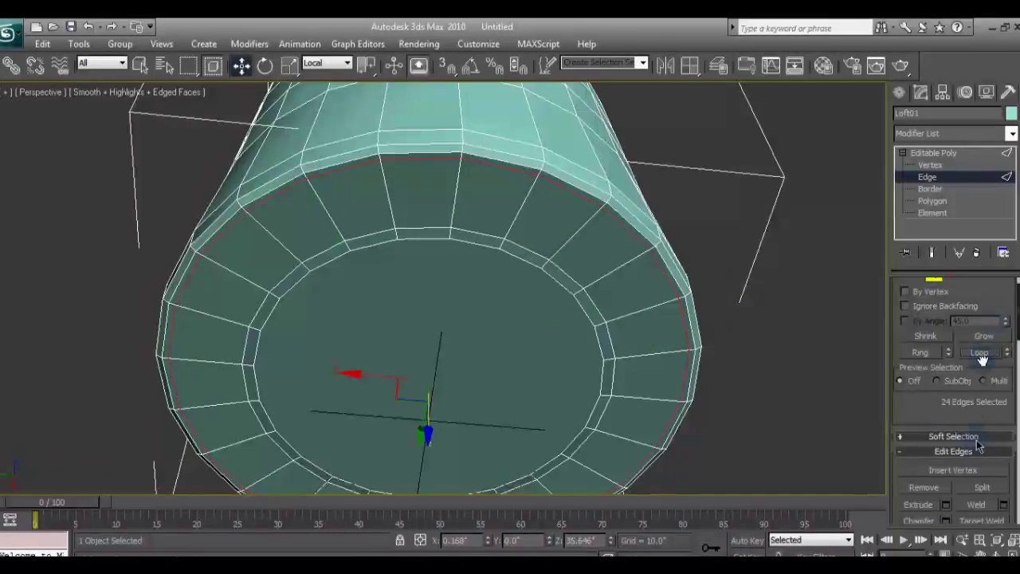
scroll(952, 359, "down", 5)
left_click(945, 346)
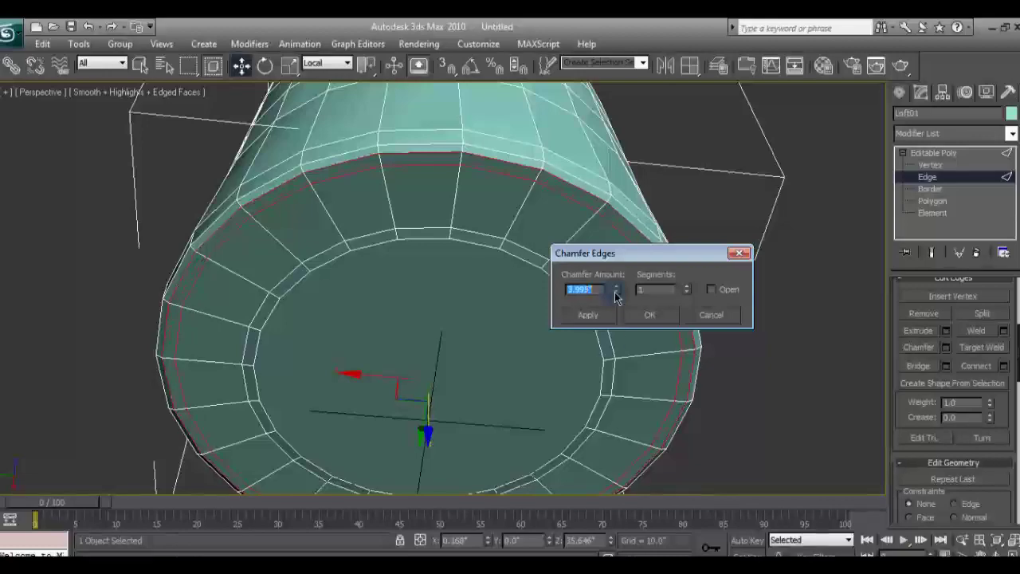
left_click(649, 315)
mouse_move(773, 307)
middle_mouse_down("alt")
mouse_move(787, 318)
mouse_move(510, 441)
middle_mouse_up("alt")
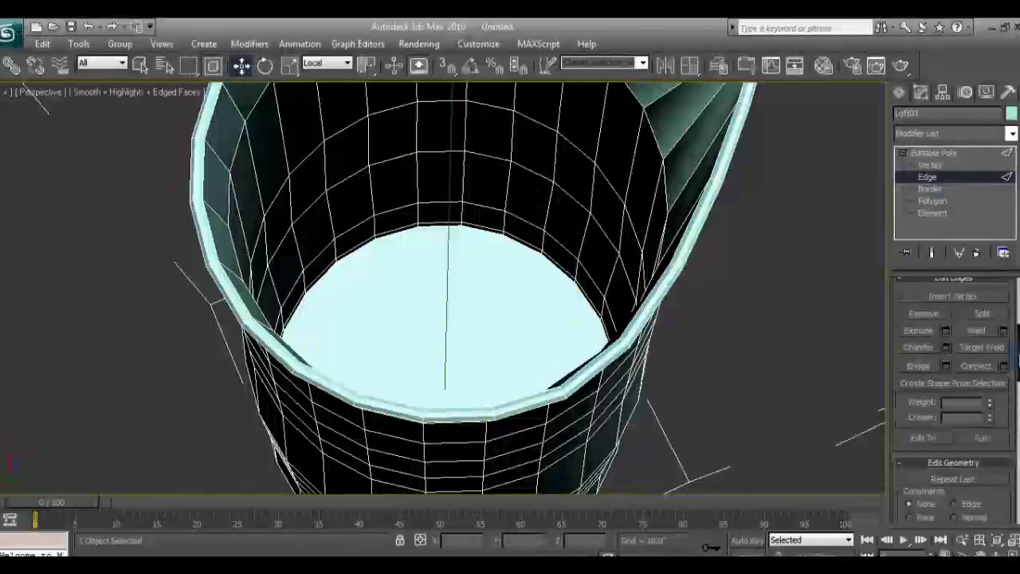
Step: Select the jug's inner floor cap polygon and inset it once
left_click(932, 201)
left_click(452, 307)
middle_click_drag(452, 306, 466, 271, "alt")
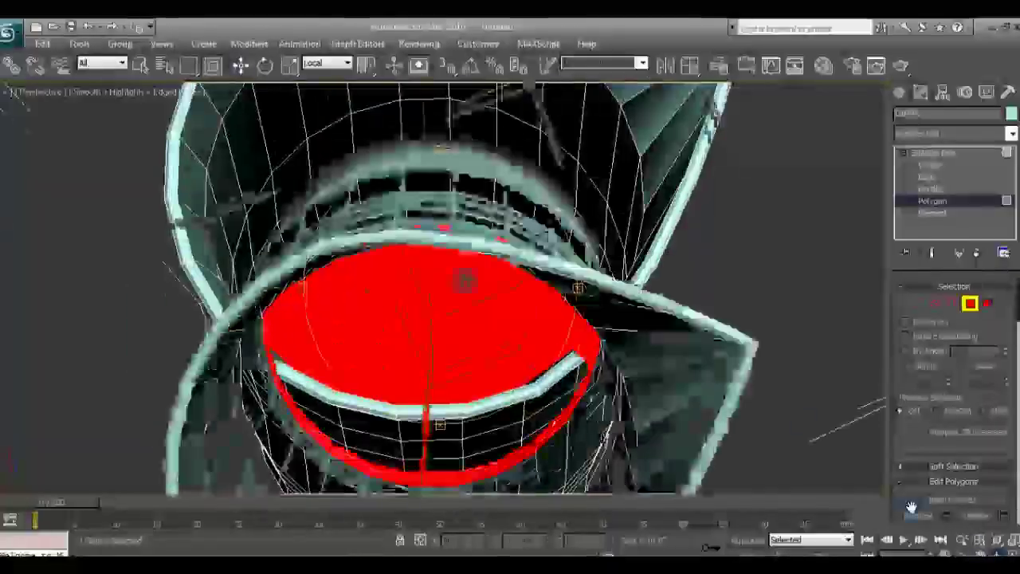
left_click(241, 66)
scroll(953, 358, "down", 2)
left_click(1003, 334)
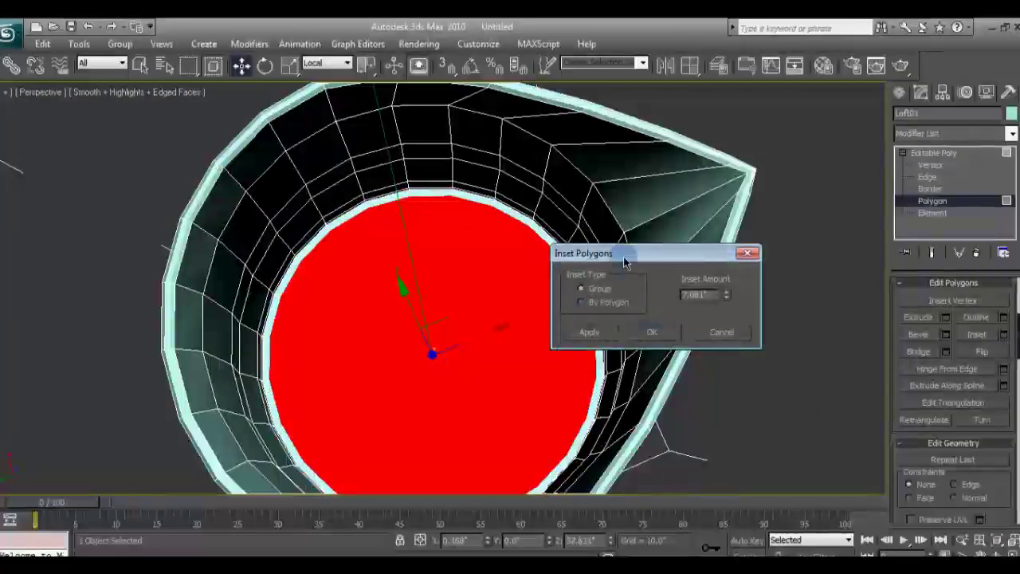
left_click_drag(701, 257, 778, 224)
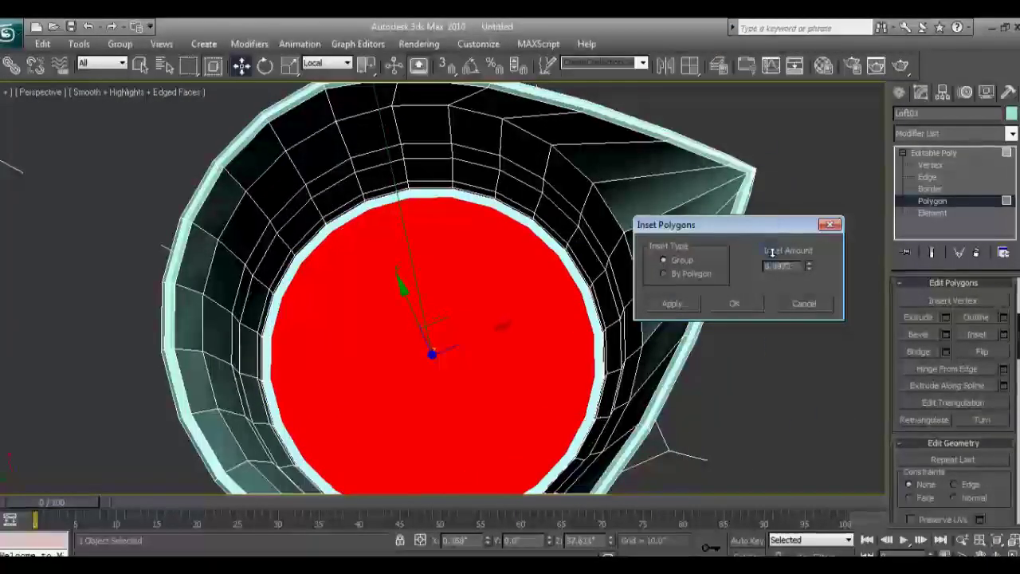
left_click(743, 309)
Step: Inset the floor cap twice more, finishing with an amount of about 7
left_click(945, 333)
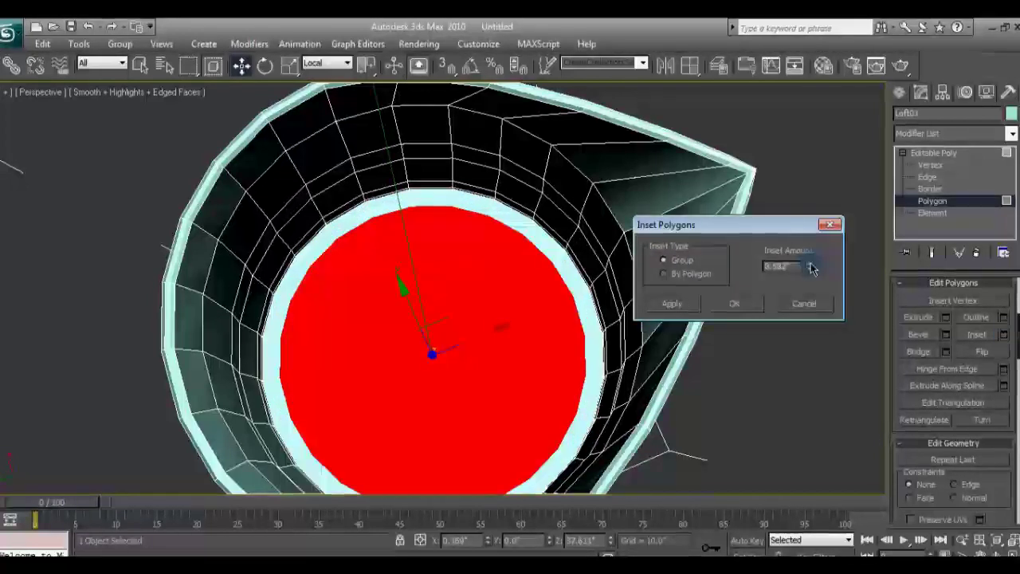
left_click_drag(809, 265, 645, 373)
left_click(733, 303)
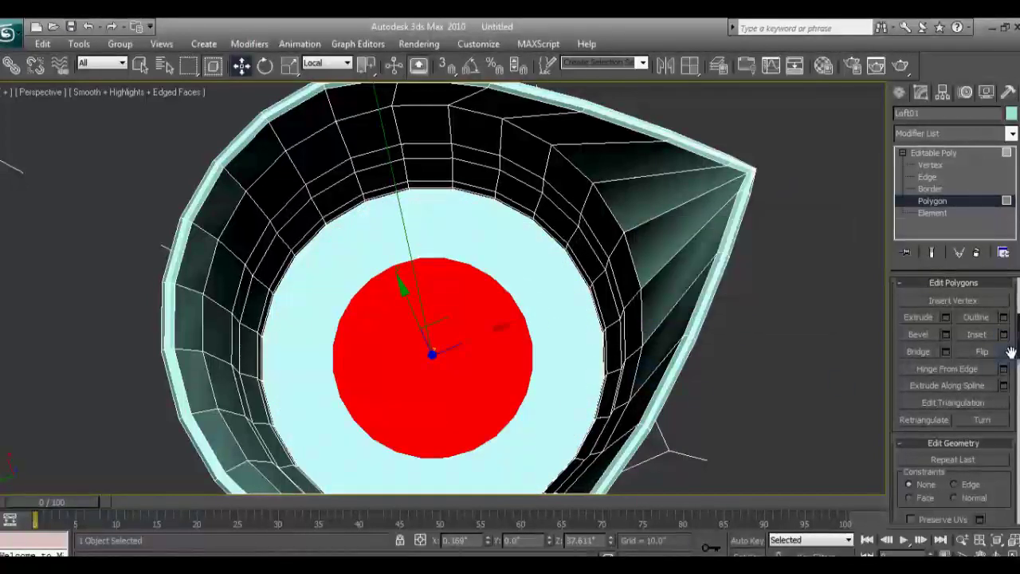
left_click(1003, 334)
mouse_move(809, 266)
left_mouse_down()
mouse_move(812, 334)
mouse_move(787, 325)
left_mouse_up()
left_click(733, 302)
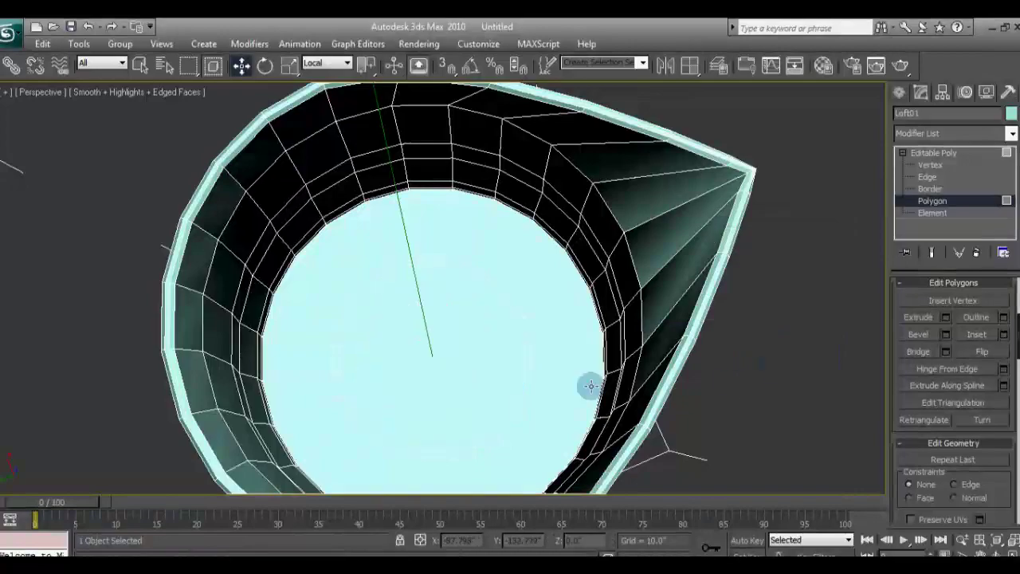
Step: Move the inner floor polygon down along Z to sink it deeper
middle_click_drag(733, 385, 603, 358, "alt")
scroll(508, 341, "up", 5)
scroll(558, 331, "down", 8)
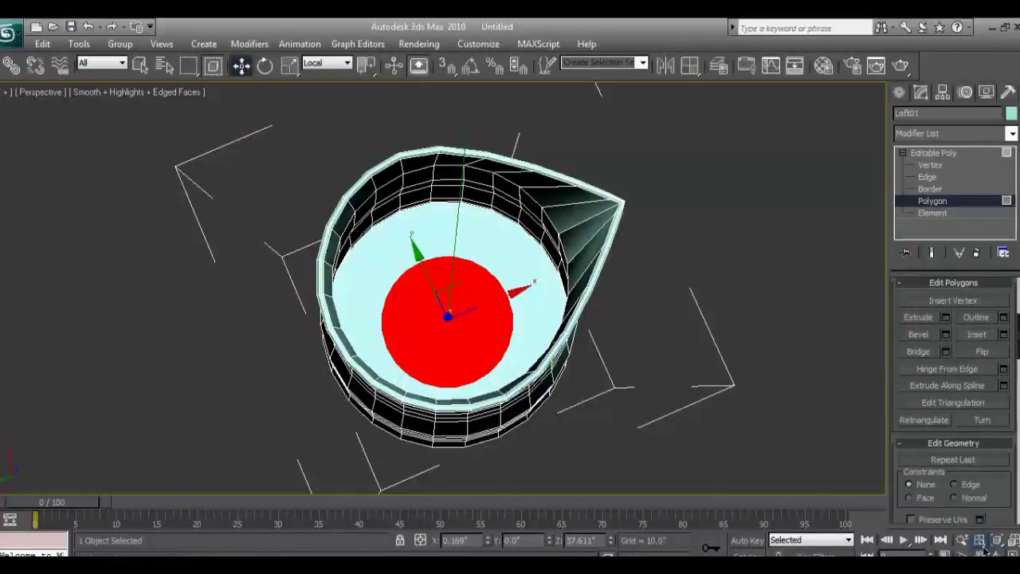
middle_click_drag(622, 364, 515, 294, "alt")
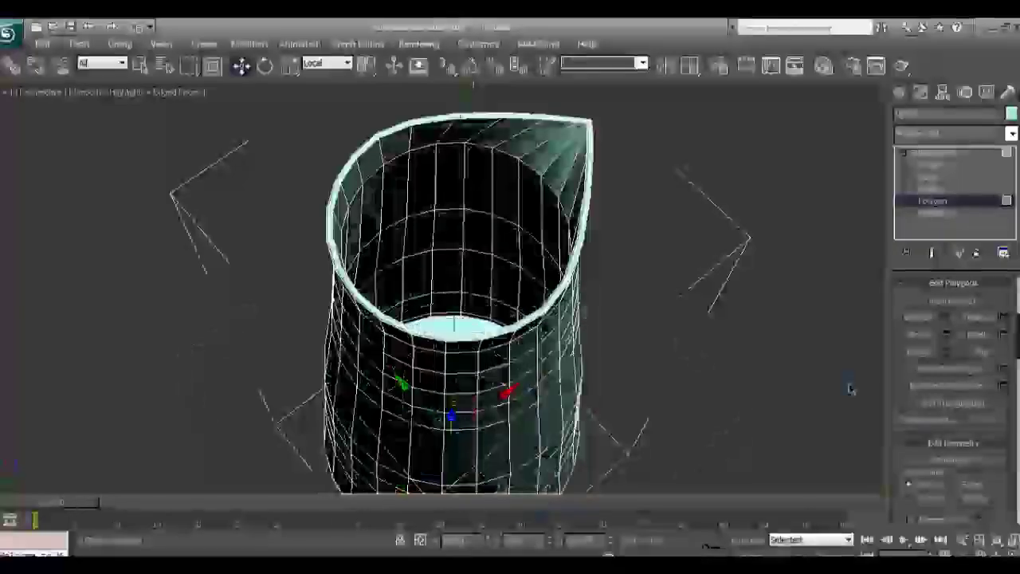
left_click(466, 298)
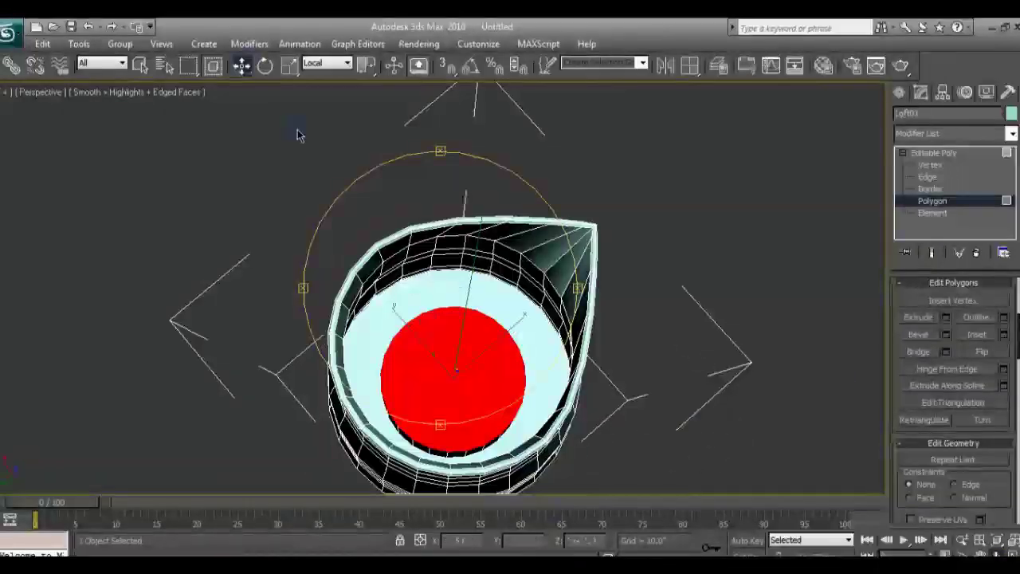
left_click(243, 65)
left_click_drag(454, 373, 453, 380)
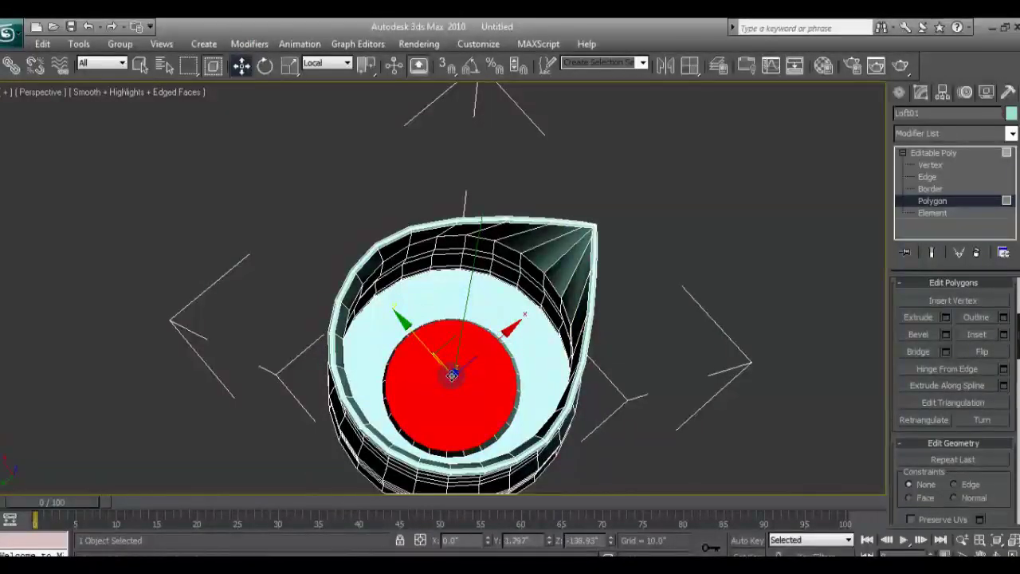
scroll(948, 398, "down", 3)
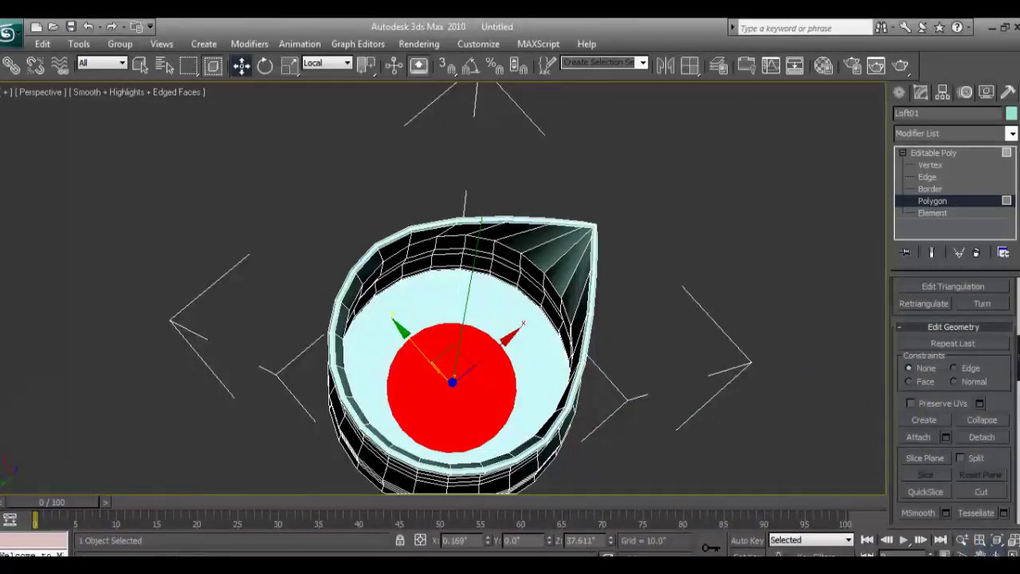
middle_click_drag(460, 239, 460, 86, "alt")
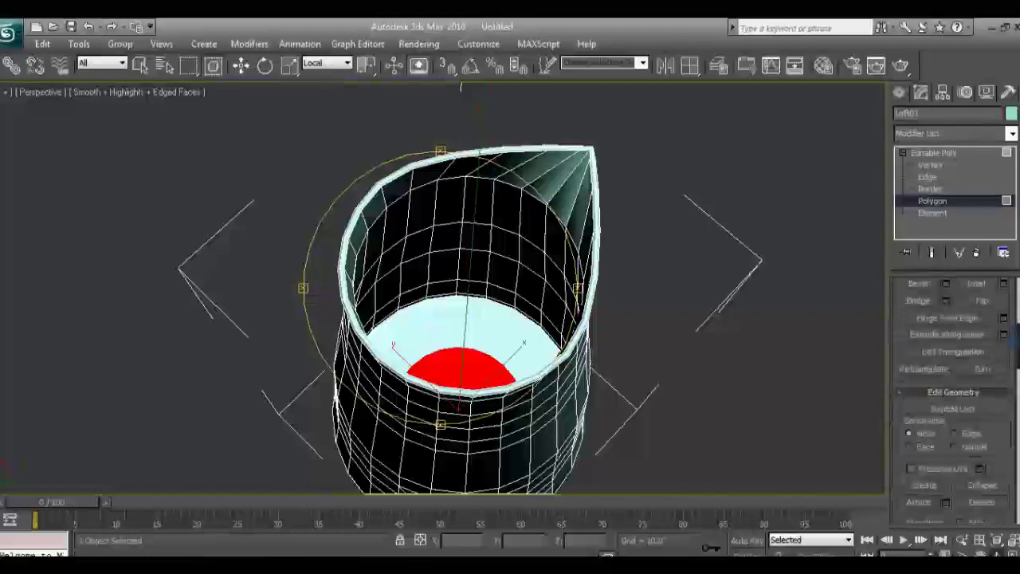
Step: Select the full edge loop around the jug's inner floor rim in Edge mode
scroll(948, 398, "up", 3)
left_click(945, 393)
left_click(736, 313)
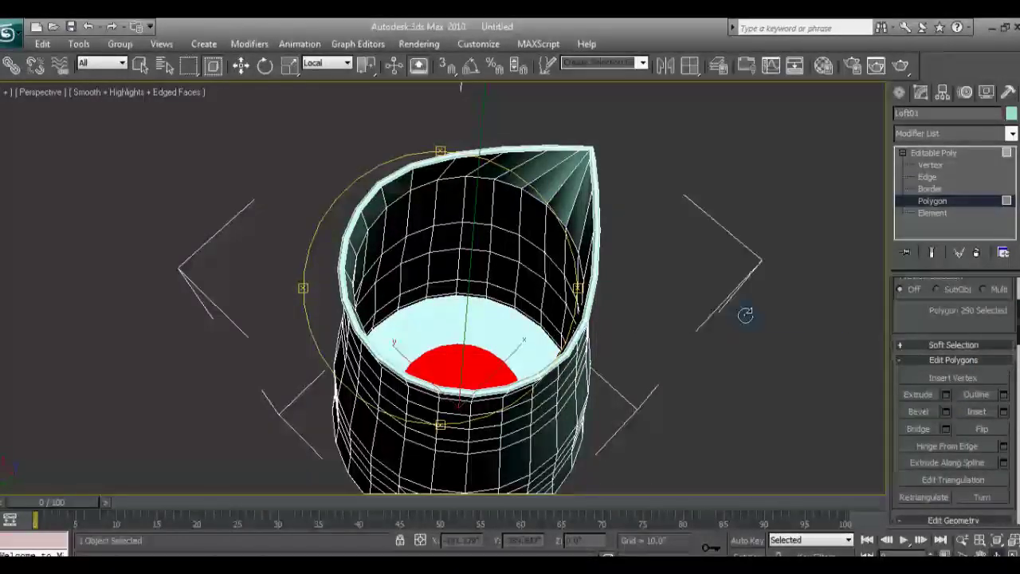
left_click(715, 311)
scroll(678, 335, "up", 5)
middle_click_drag(678, 334, 604, 127)
left_click(227, 338)
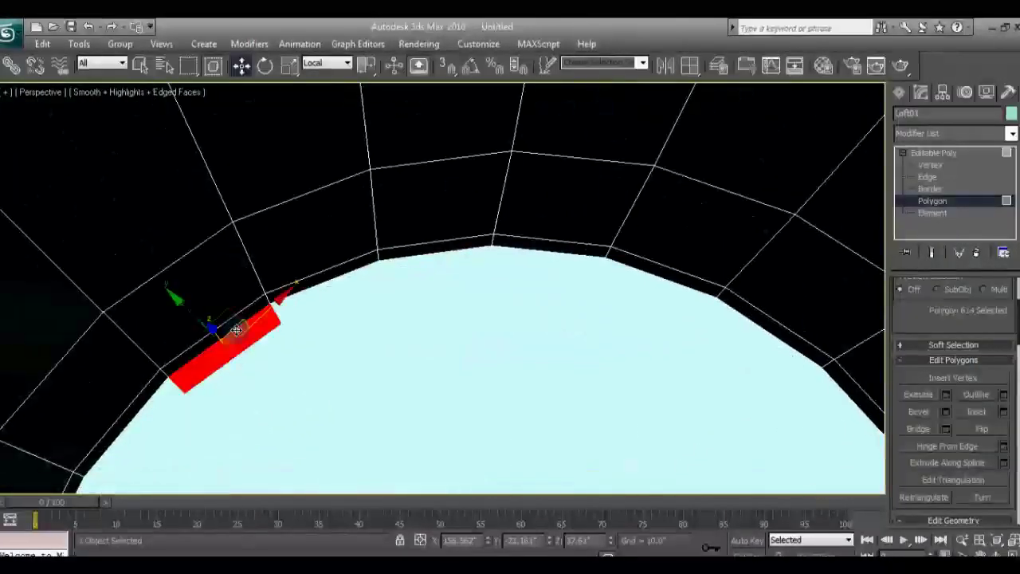
key("2")
left_click(979, 383)
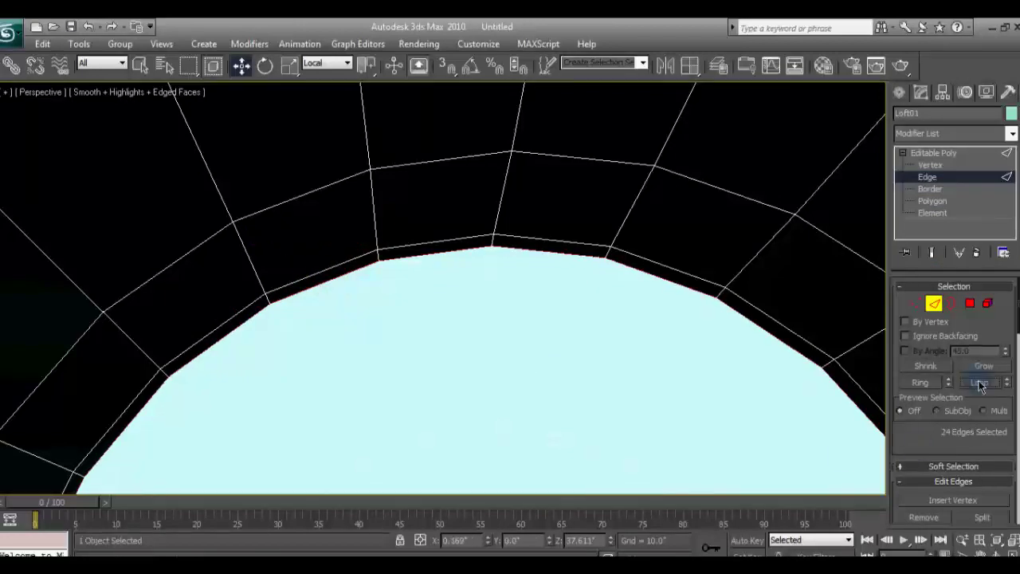
Step: Chamfer the inner floor edge loop by about 3.1
scroll(956, 399, "down", 2)
middle_click_drag(501, 358, 528, 297, "alt")
scroll(527, 297, "up", 3)
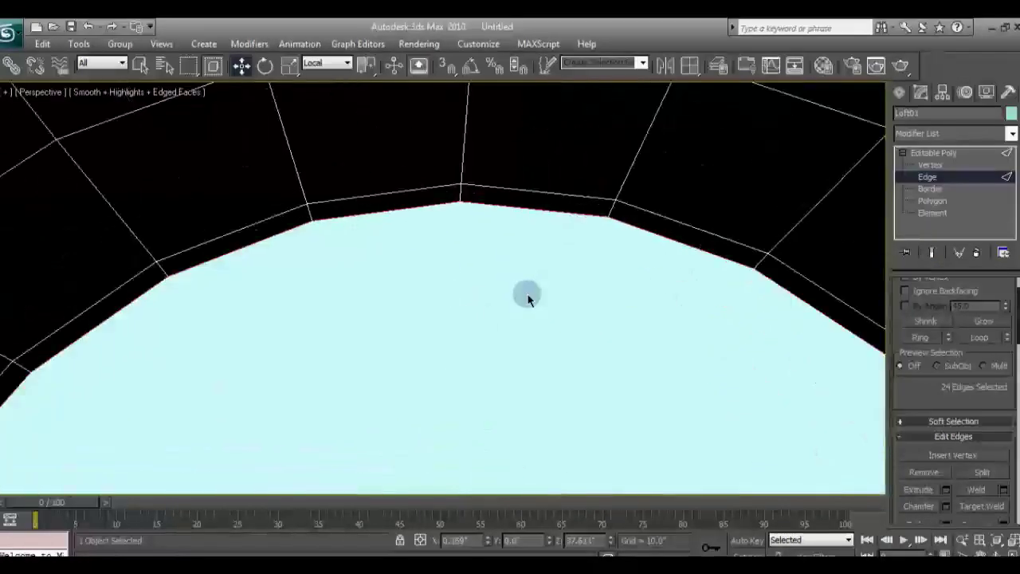
scroll(956, 359, "down", 3)
left_click(945, 373)
left_click_drag(698, 261, 672, 103)
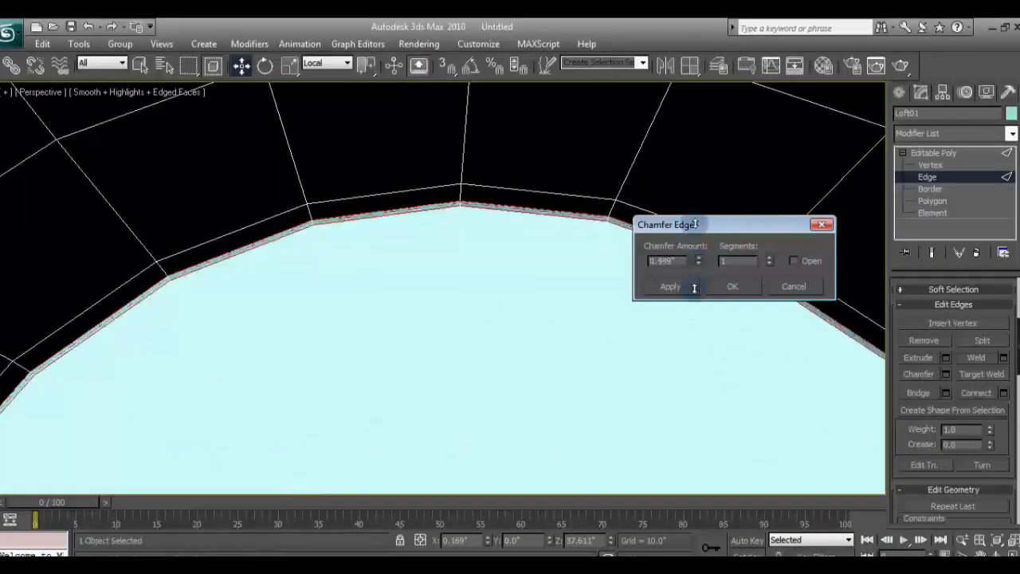
left_click(731, 289)
scroll(604, 346, "down", 3)
middle_click_drag(603, 346, 474, 295, "alt")
scroll(448, 309, "up", 4)
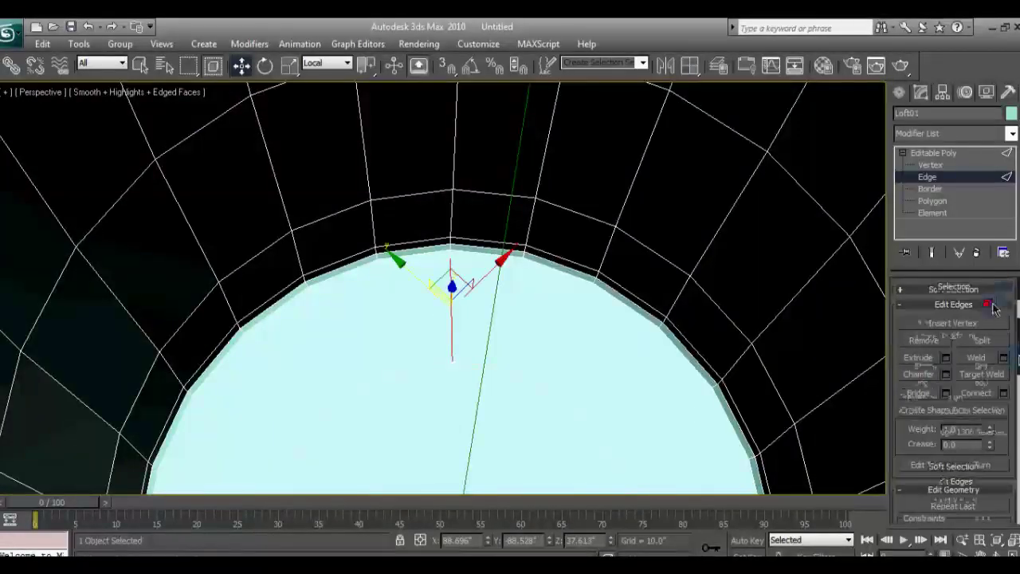
scroll(1017, 384, "down", 5)
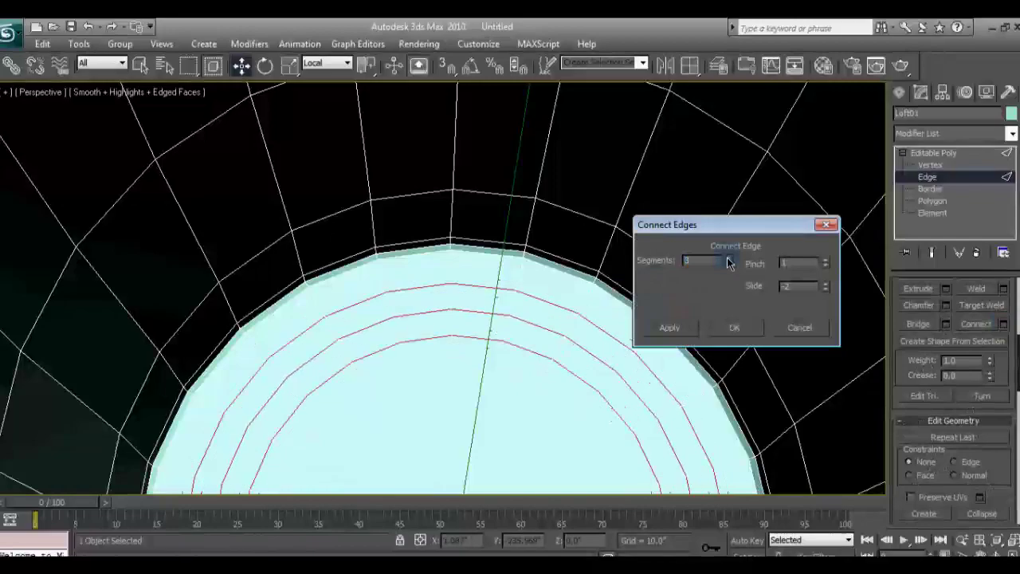
Step: Connect the radial edges to add new edge loops across the floor
left_click(728, 260)
left_click(733, 326)
mouse_move(656, 349)
middle_mouse_down("alt")
mouse_move(801, 420)
mouse_move(554, 225)
mouse_move(576, 228)
mouse_move(569, 268)
middle_mouse_up("alt")
scroll(576, 228, "up", 5)
left_click(242, 68)
scroll(956, 359, "up", 5)
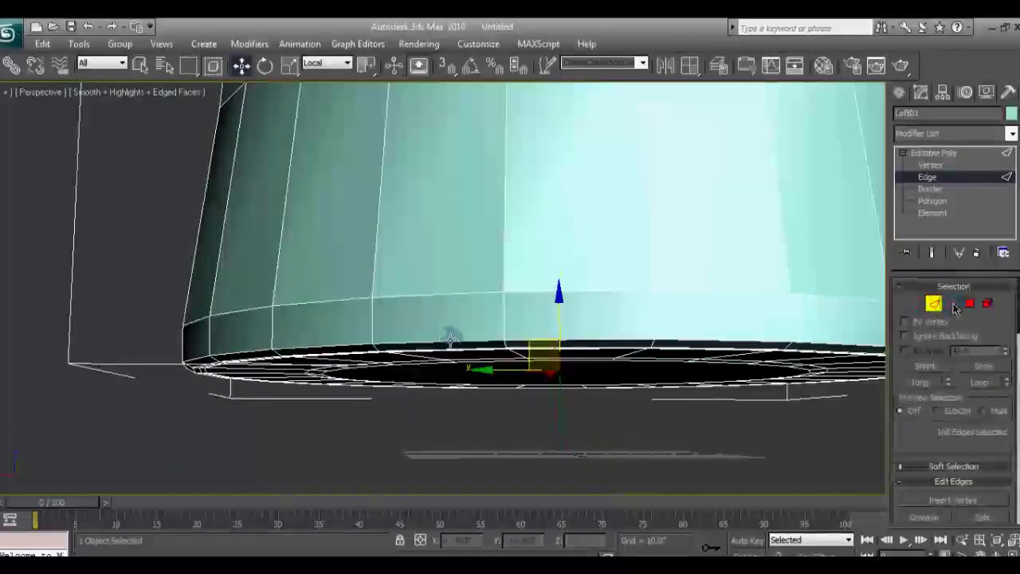
Step: Raise and slightly scale out the lower rim edge loop, then show four viewports
left_click_drag(562, 442, 560, 437)
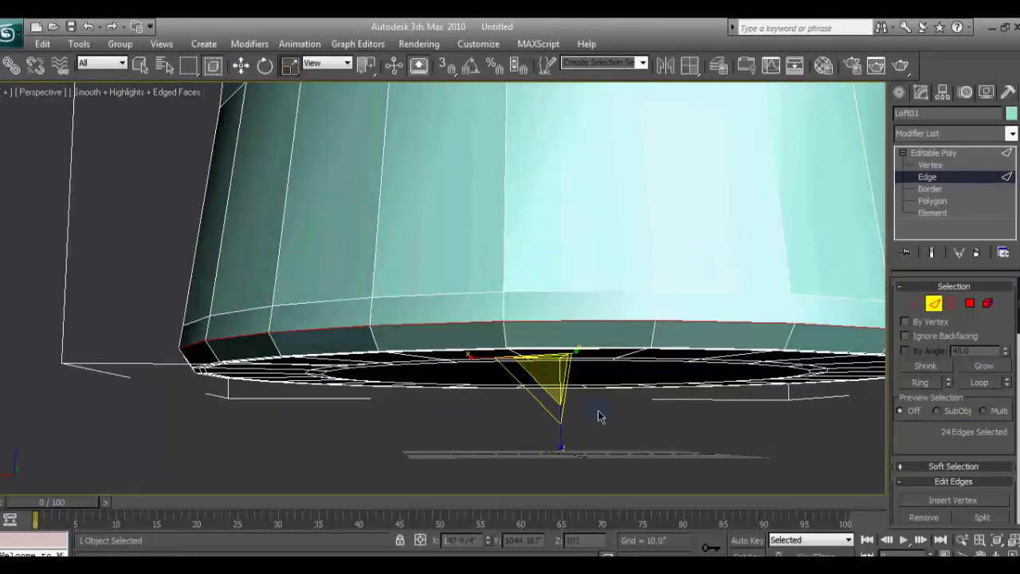
left_click_drag(554, 376, 557, 372)
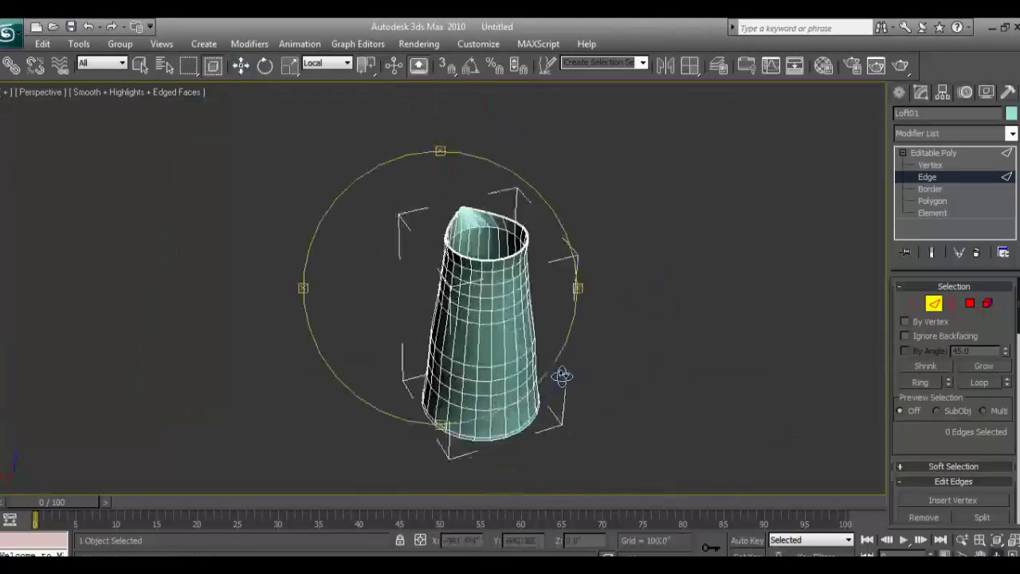
scroll(561, 376, "up", 2)
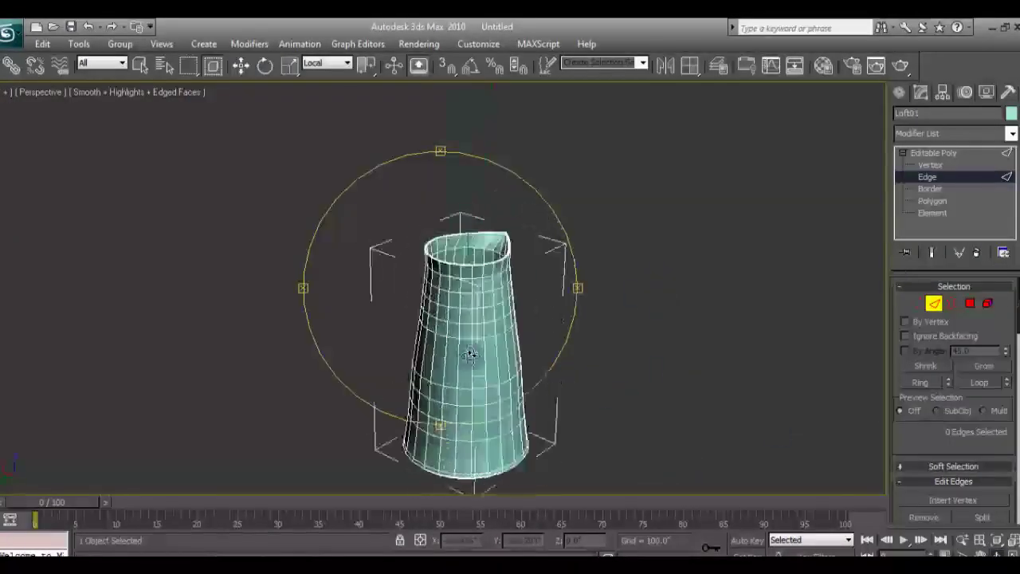
scroll(562, 376, "up", 3)
scroll(561, 376, "up", 3)
scroll(566, 379, "up", 2)
scroll(566, 380, "down", 2)
scroll(621, 412, "down", 3)
key("alt+w")
Step: Select edge loops on the jug's body and scale them up slightly
scroll(356, 184, "down", 3)
scroll(285, 428, "up", 2)
scroll(321, 394, "up", 2)
scroll(326, 379, "up", 2)
scroll(327, 379, "up", 3)
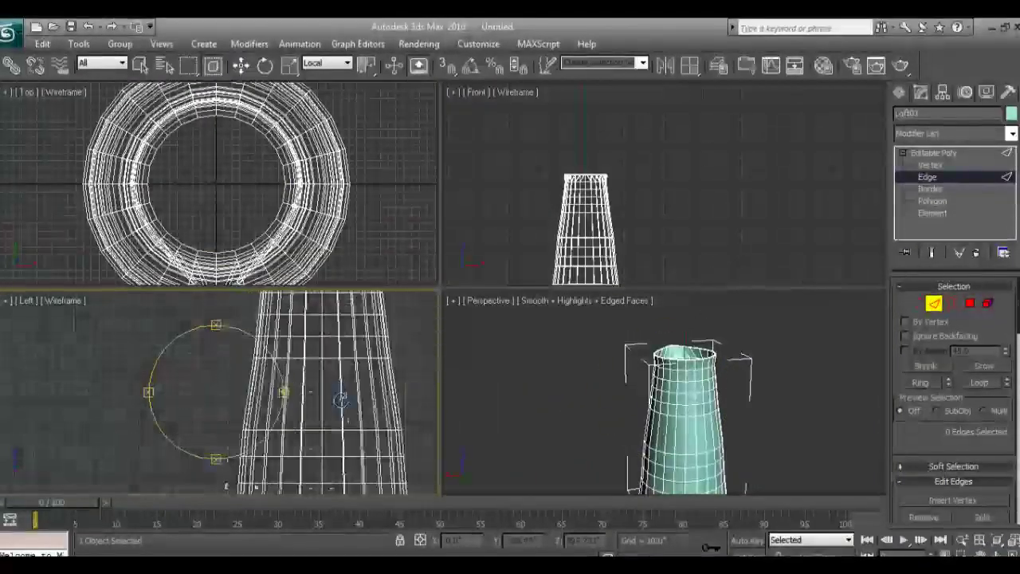
scroll(337, 421, "down", 3)
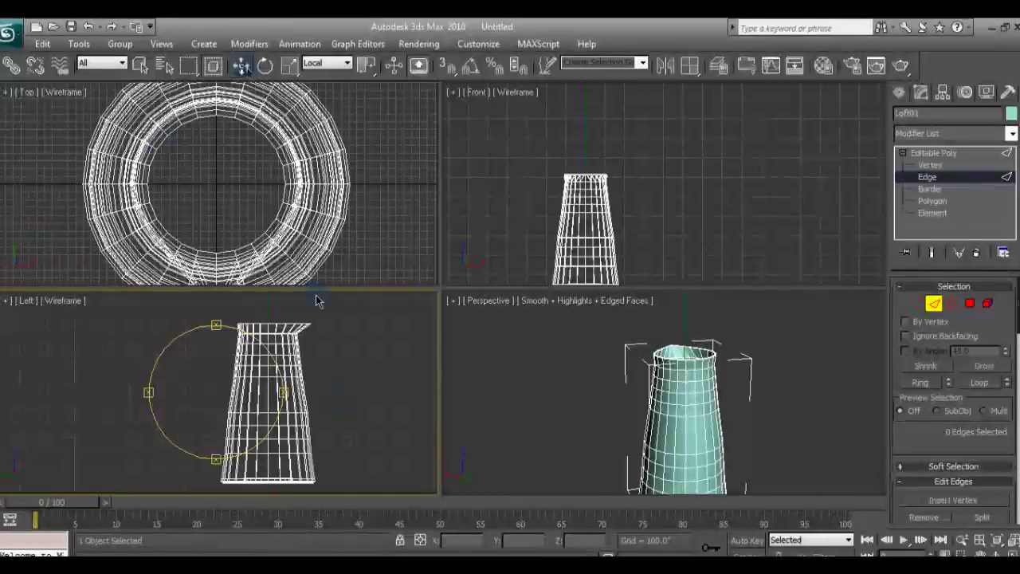
scroll(392, 380, "up", 4)
key("w")
left_click(262, 463)
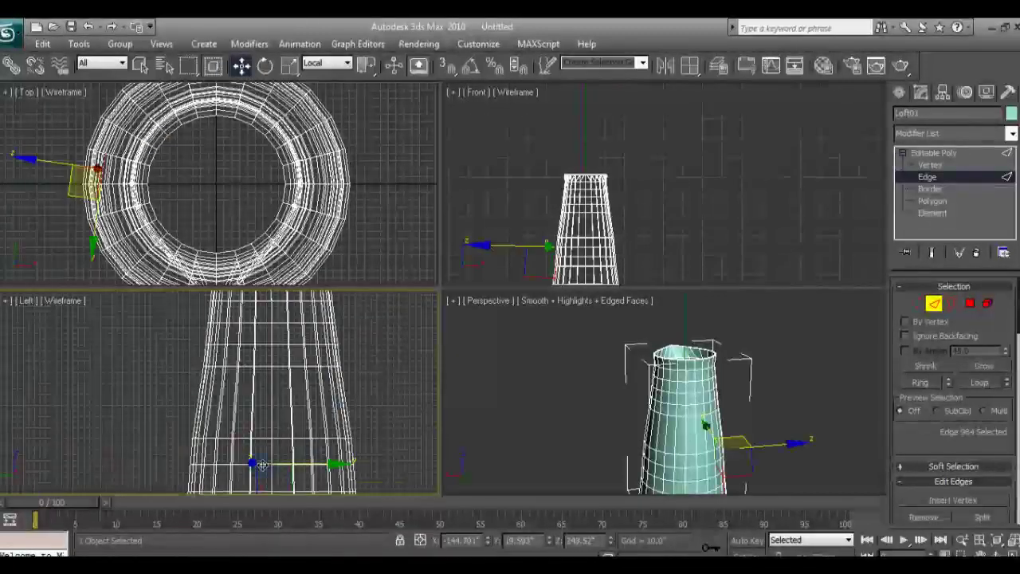
left_click(979, 383)
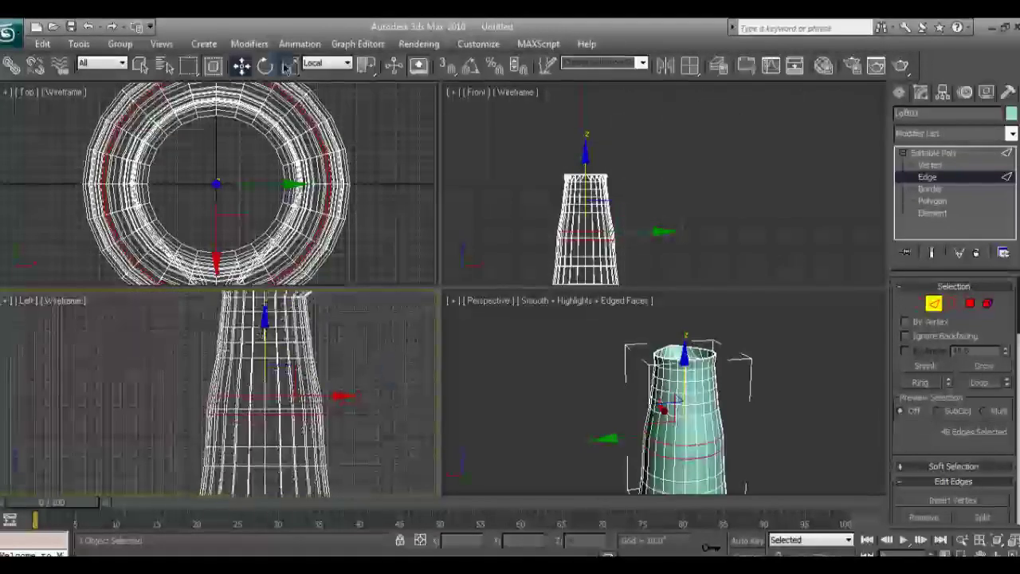
key("r")
left_click_drag(282, 383, 281, 379)
Step: Select the top edge loop and then a ring of edges lower on the jug
left_click(980, 383)
key("w")
left_click(249, 425)
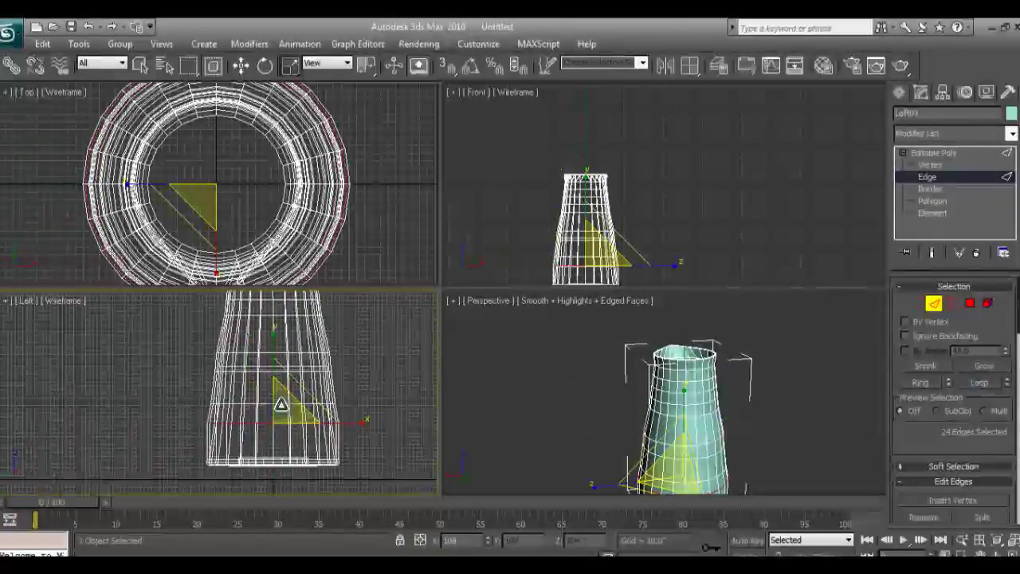
double_click(239, 86)
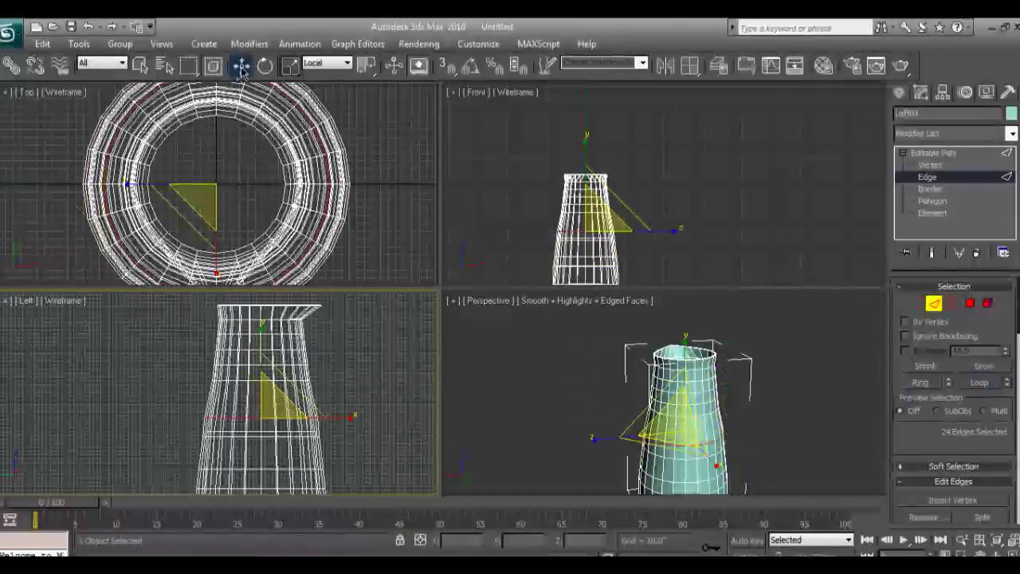
left_click(290, 67)
middle_click_drag(327, 392, 397, 389)
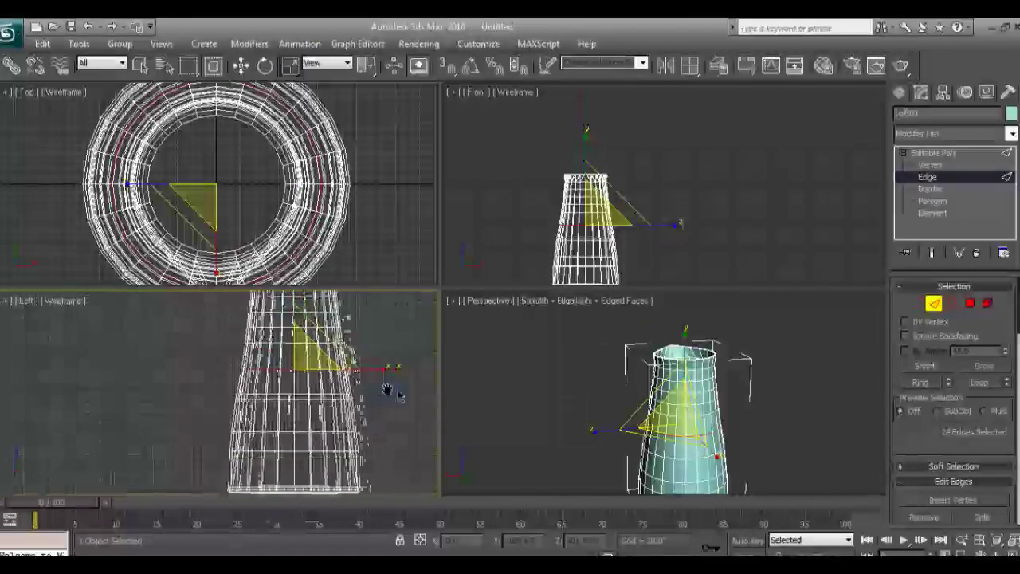
left_click(355, 401)
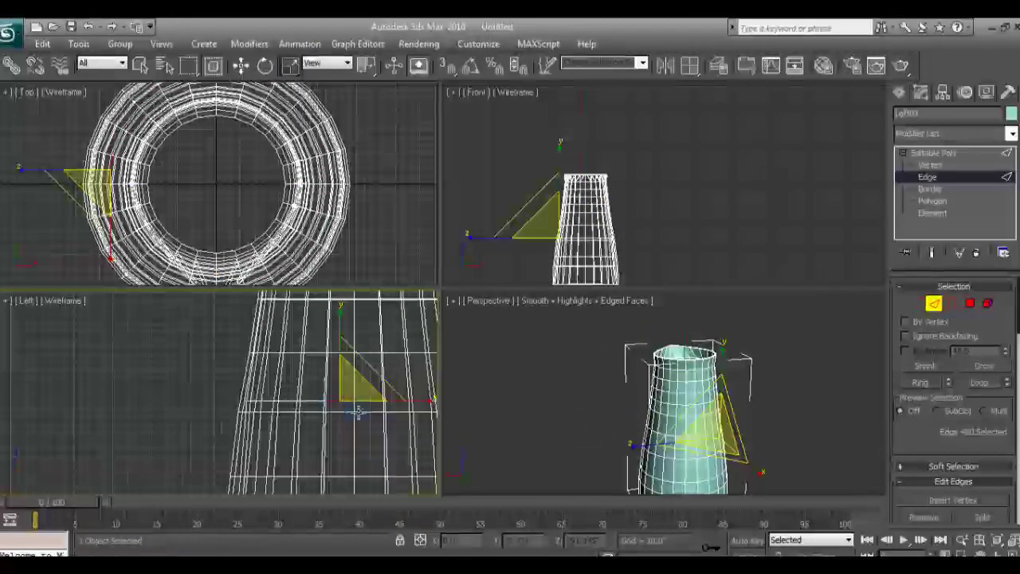
left_click(980, 383)
key("w")
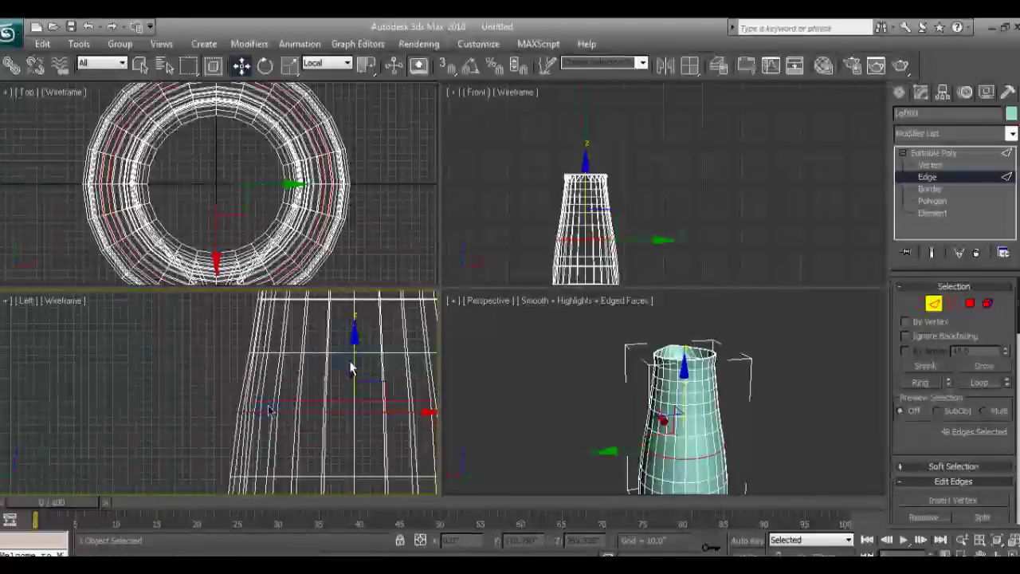
Step: Lower the edge loop on the jug's lower body, then exit edge level and reselect the jug
left_click(351, 368)
middle_click_drag(272, 380, 228, 380)
left_click(980, 383)
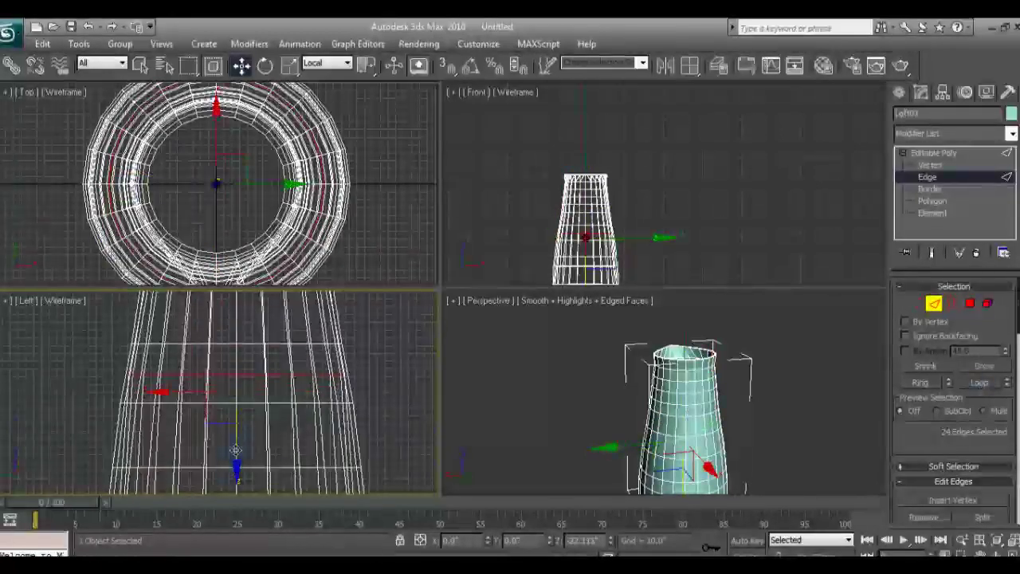
left_click_drag(236, 453, 356, 426)
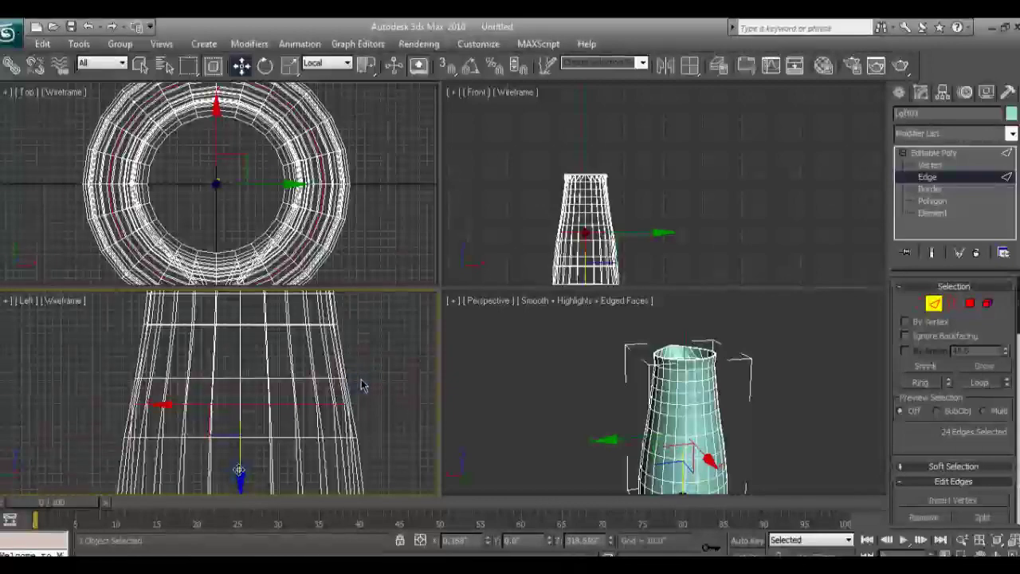
left_click(934, 305)
left_click(788, 383)
left_click(677, 398)
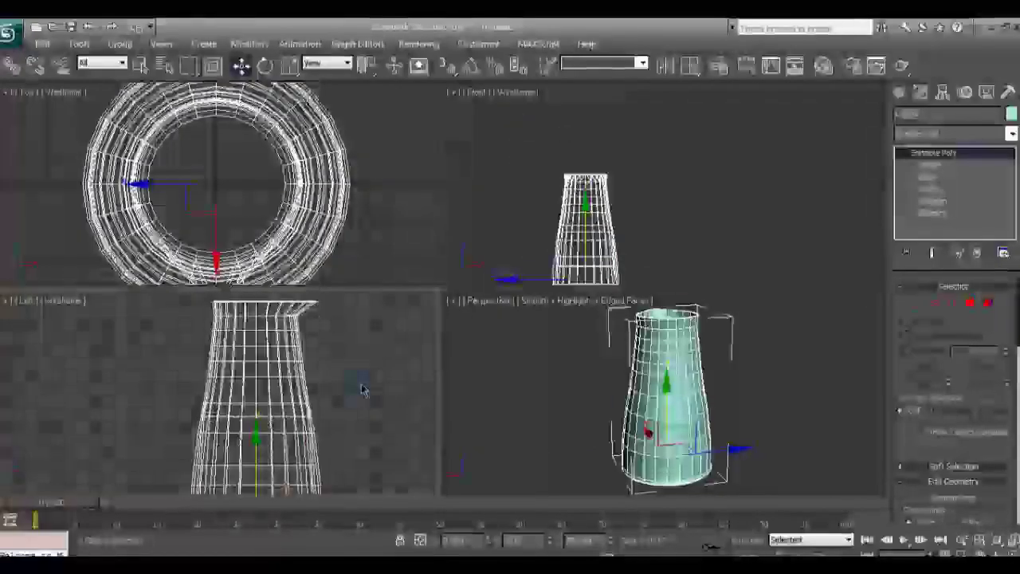
Step: Start a Line shape with Smooth initial and Smooth drag types
left_click(928, 164)
left_click(932, 153)
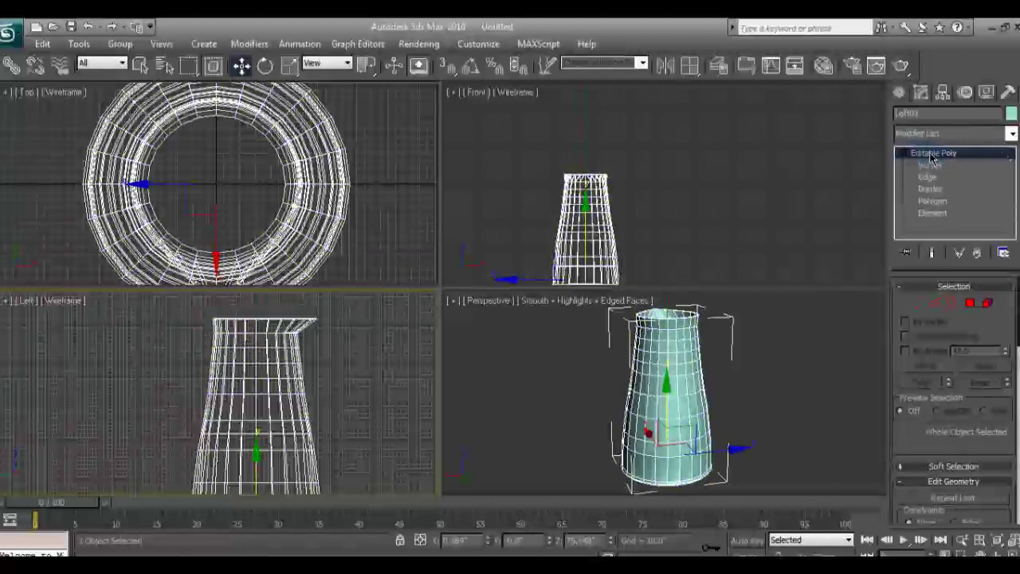
left_click(921, 91)
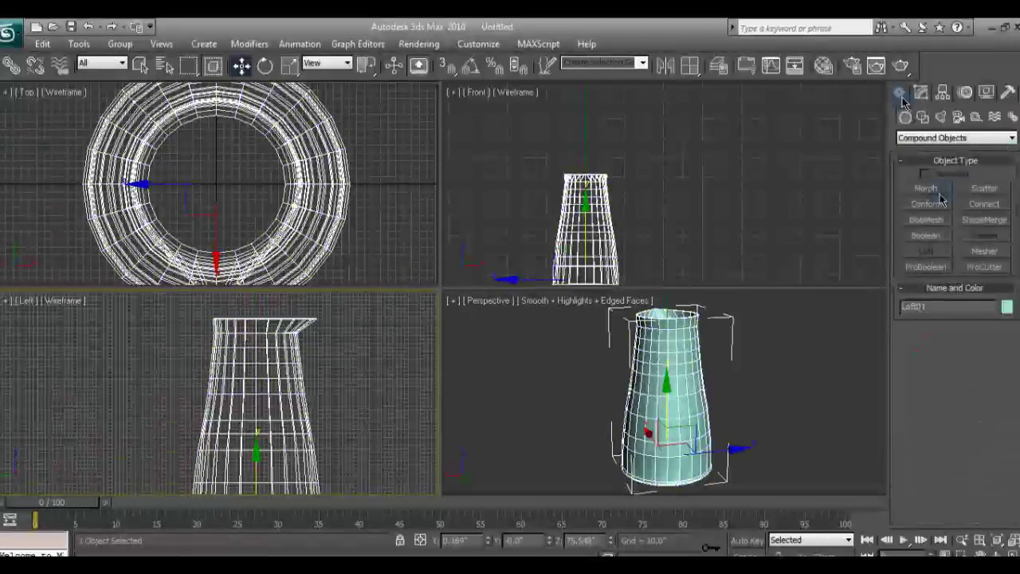
left_click(922, 117)
left_click(927, 200)
left_click(942, 413)
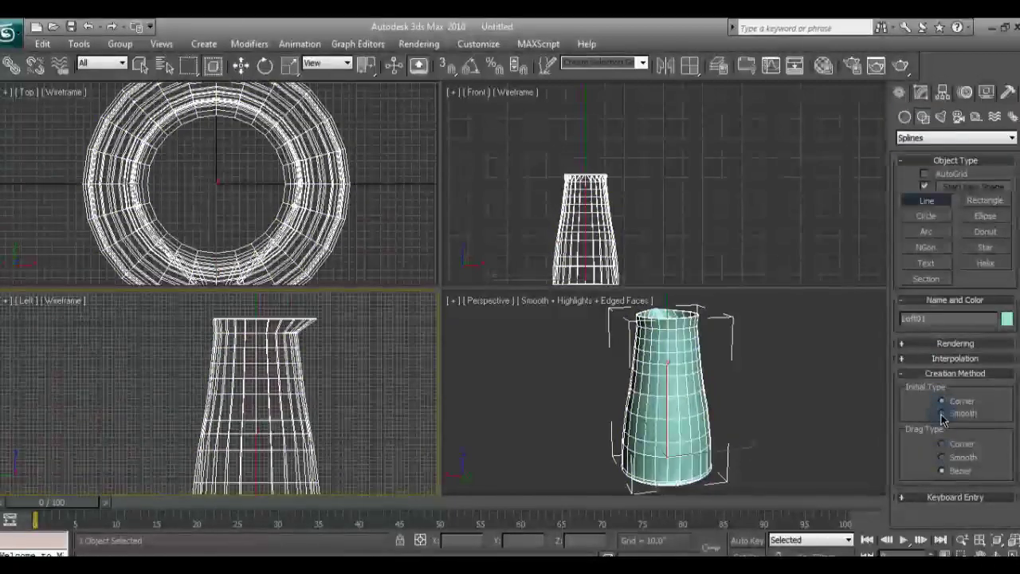
left_click(942, 458)
Step: Draw the handle curve beside the jug, starting at the jug top
scroll(262, 382, "up", 2)
scroll(247, 390, "up", 2)
scroll(230, 402, "up", 2)
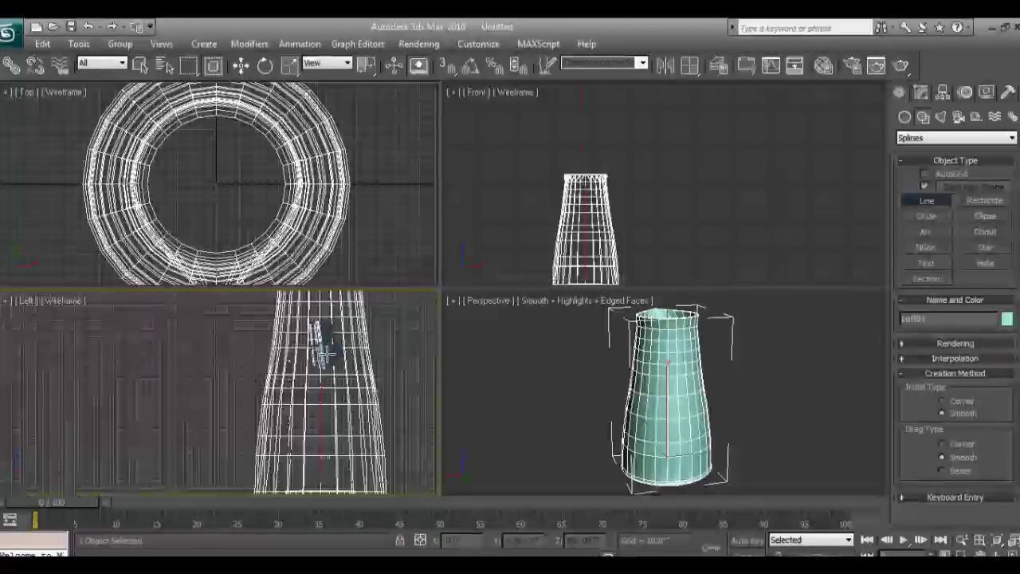
scroll(323, 351, "down", 3)
left_click(257, 323)
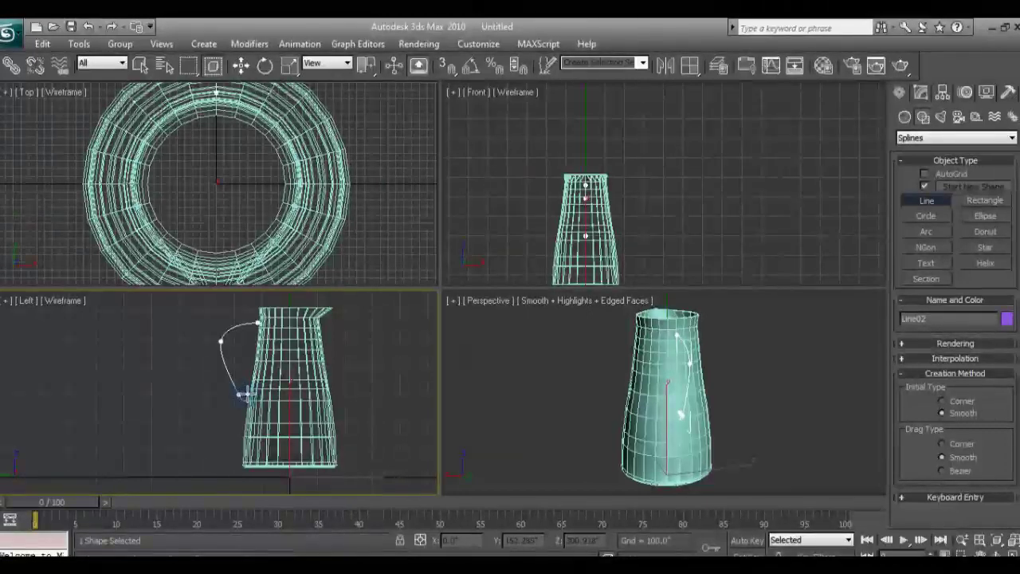
scroll(762, 415, "up", 5)
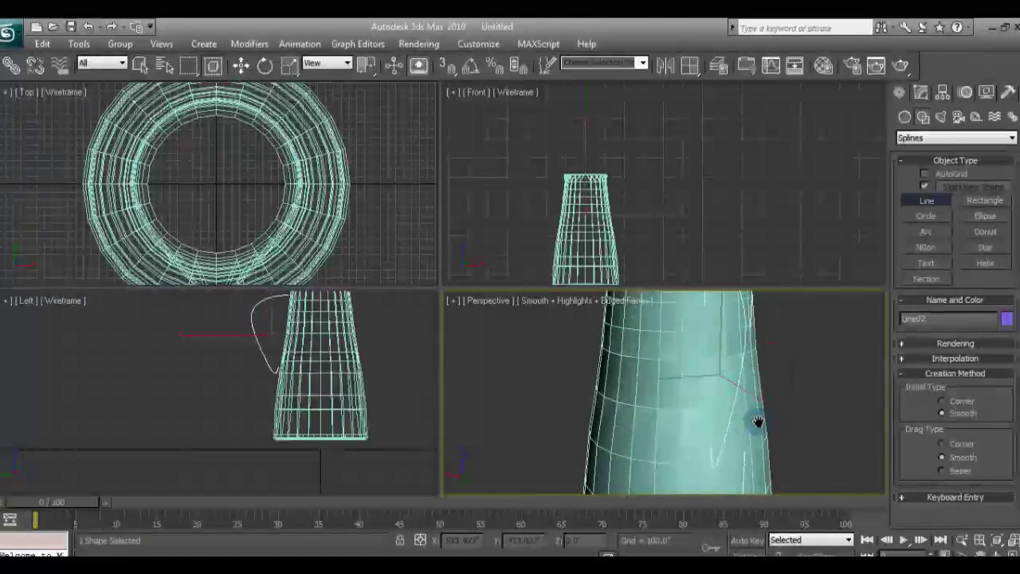
scroll(279, 374, "up", 3)
scroll(272, 373, "up", 2)
right_click(272, 372)
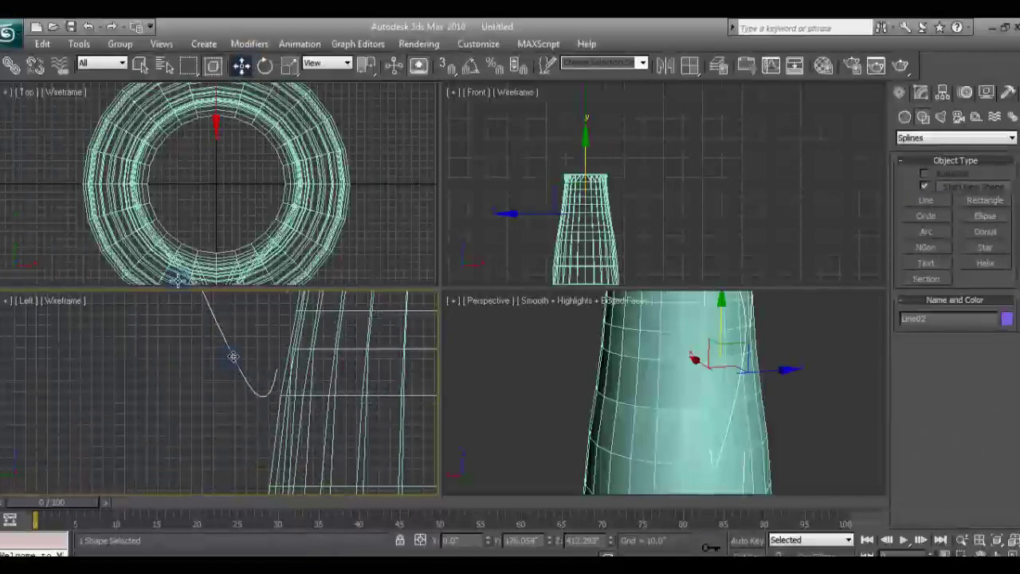
Step: In Vertex mode, move the curve's points so it bows outward
left_click(921, 92)
key("1")
left_click_drag(286, 359, 267, 404)
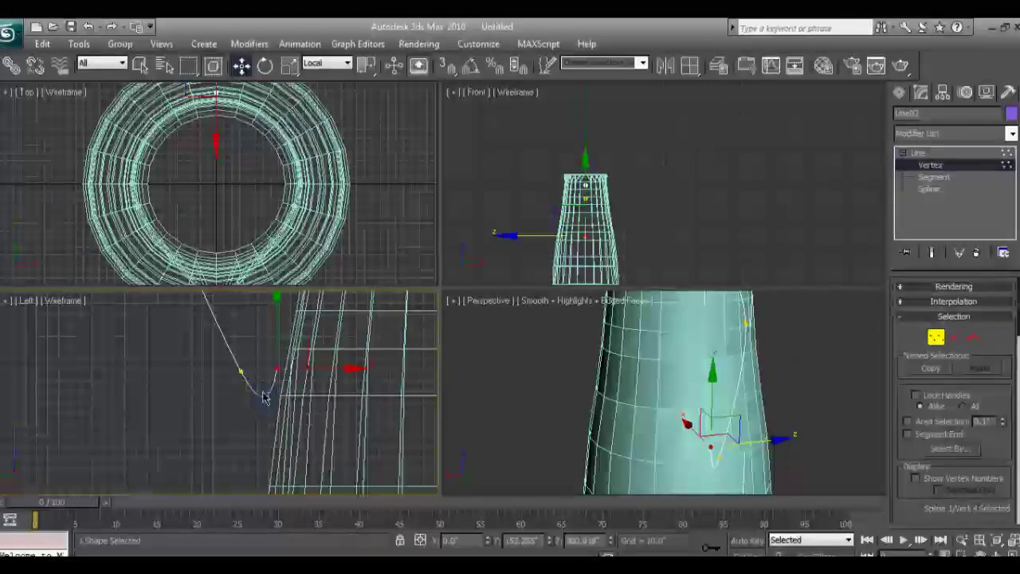
left_click(243, 373)
scroll(207, 383, "down", 2)
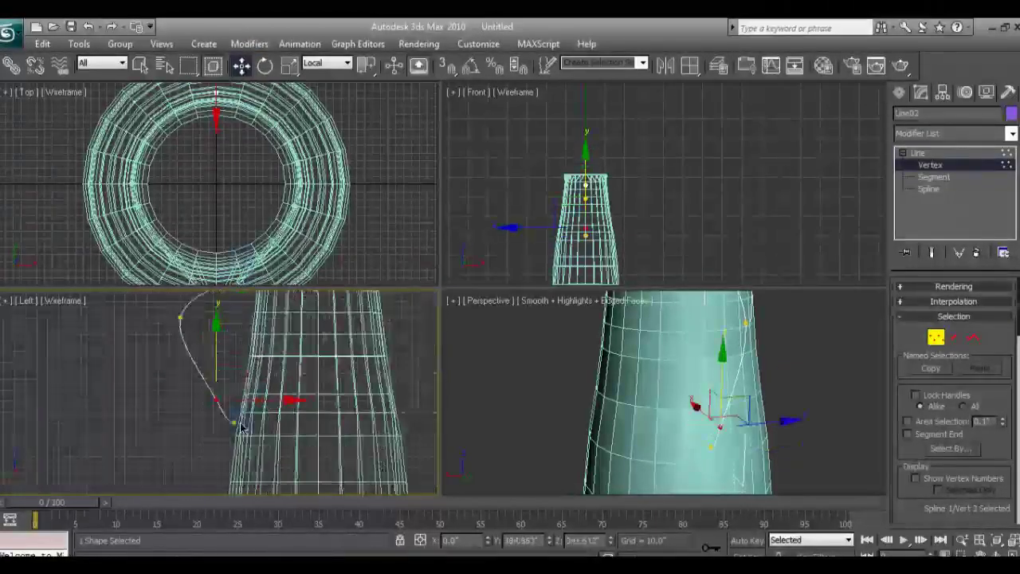
mouse_move(193, 358)
left_mouse_down()
mouse_move(192, 319)
mouse_move(206, 379)
left_mouse_up()
middle_click_drag(605, 398, 676, 491)
Step: Maximize the Front view, try smooth shading, return to wireframe and four views
scroll(757, 407, "up", 3)
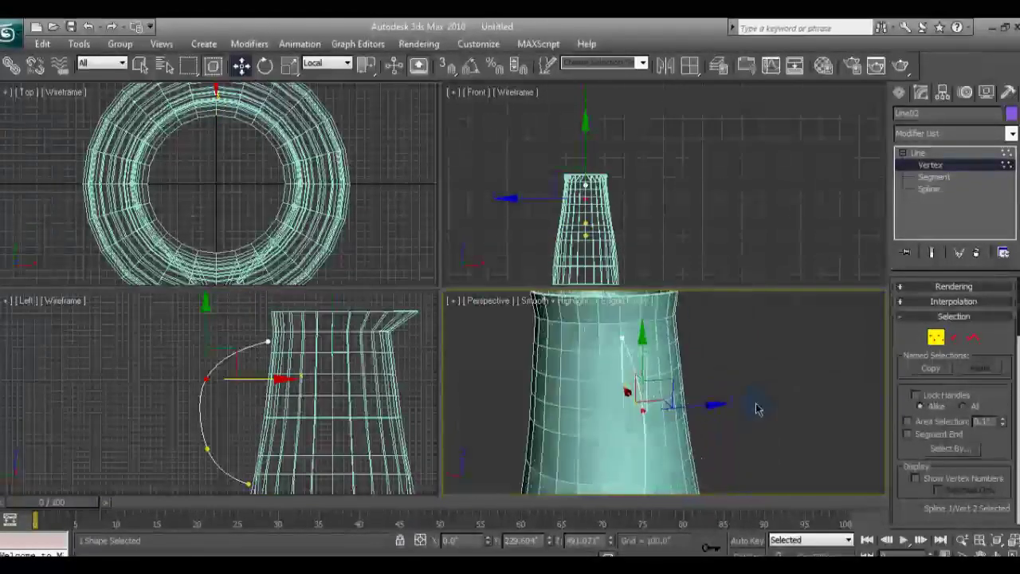
scroll(776, 439, "up", 3)
scroll(702, 193, "up", 3)
scroll(701, 192, "up", 2)
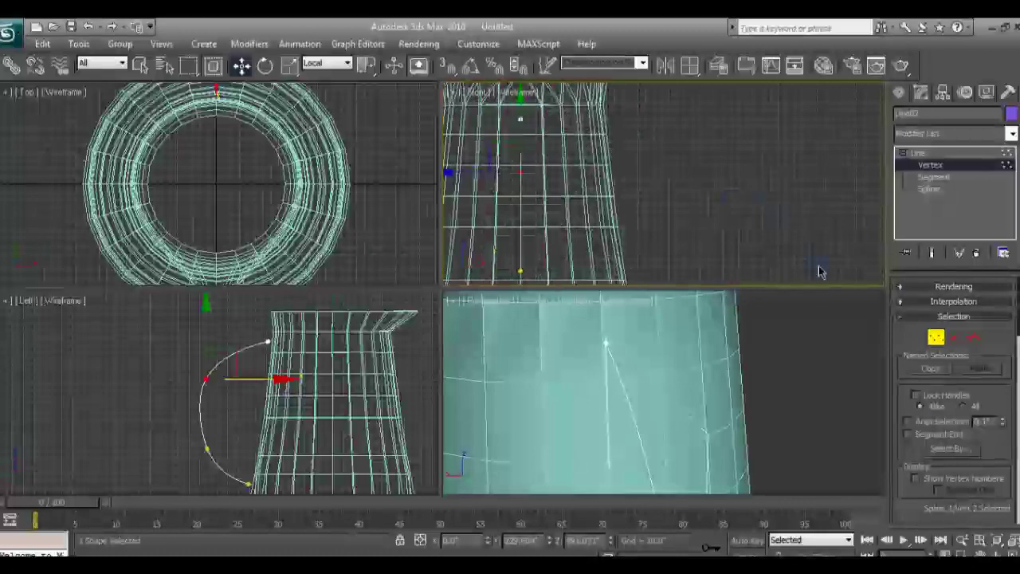
key("alt+w")
scroll(494, 274, "down", 3)
middle_click_drag(674, 335, 777, 329)
left_click(67, 92)
left_click(100, 107)
left_click(86, 92)
left_click(137, 140)
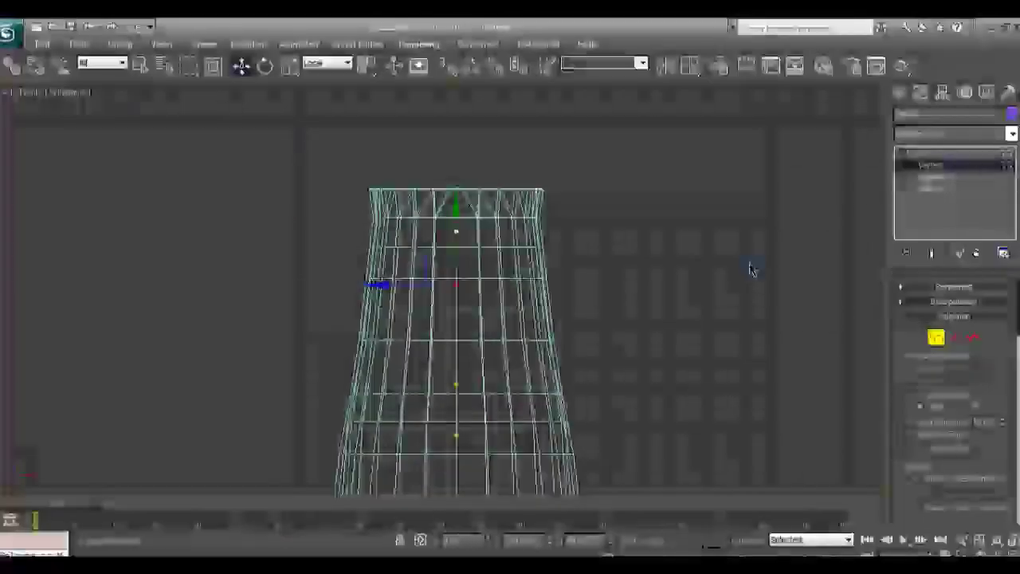
scroll(626, 329, "down", 2)
key("alt+w")
Step: Move the curve's top vertex to reshape the handle arc, then select the bottom vertex
scroll(364, 412, "up", 3)
scroll(319, 383, "up", 2)
left_click(299, 375)
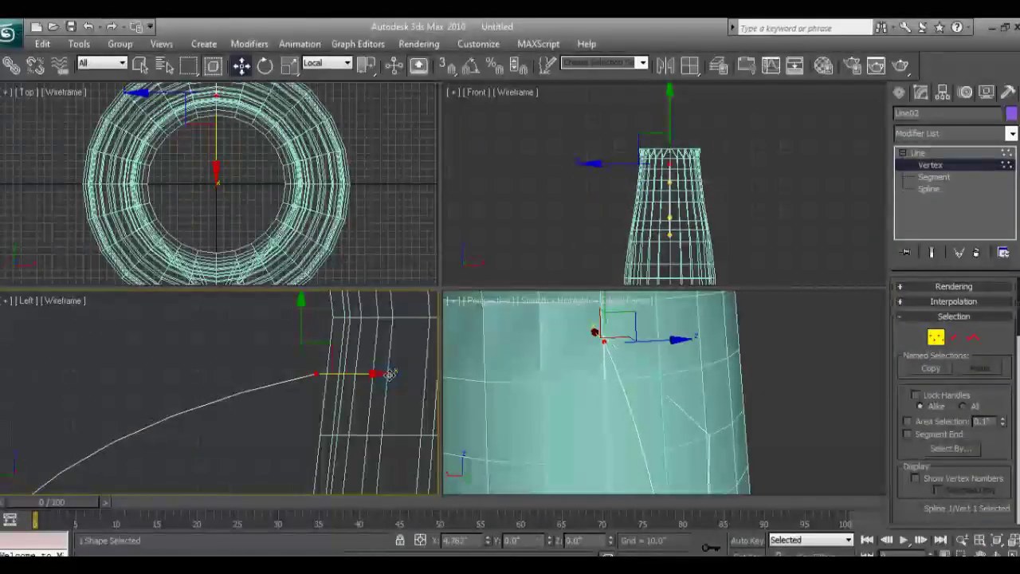
mouse_move(388, 373)
left_mouse_down()
mouse_move(236, 317)
mouse_move(271, 374)
left_mouse_up()
scroll(295, 342, "up", 2)
left_click_drag(212, 406, 227, 432)
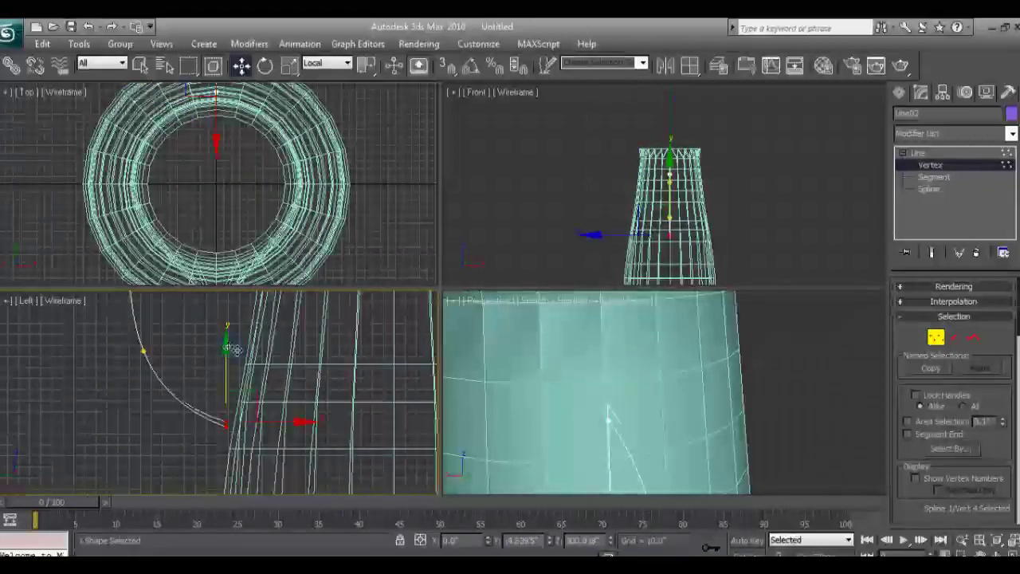
scroll(744, 417, "down", 5)
Step: Maximize the Perspective view, exit vertex editing, and select the jug in Polygon mode
middle_click_drag(740, 392, 826, 433, "alt")
key("alt+w")
scroll(549, 337, "up", 2)
scroll(549, 336, "down", 2)
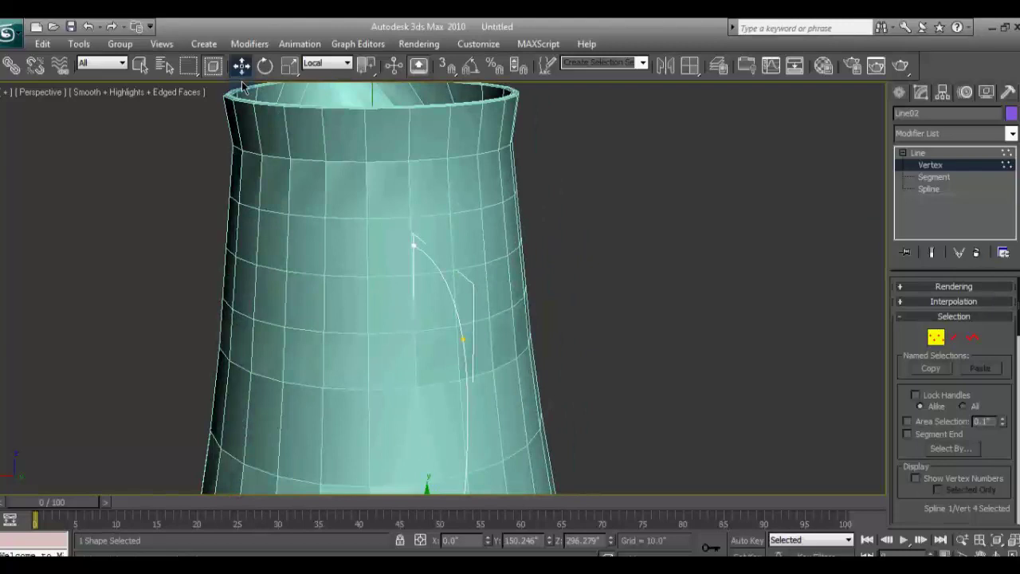
left_click(915, 337)
left_click(463, 253)
key("4")
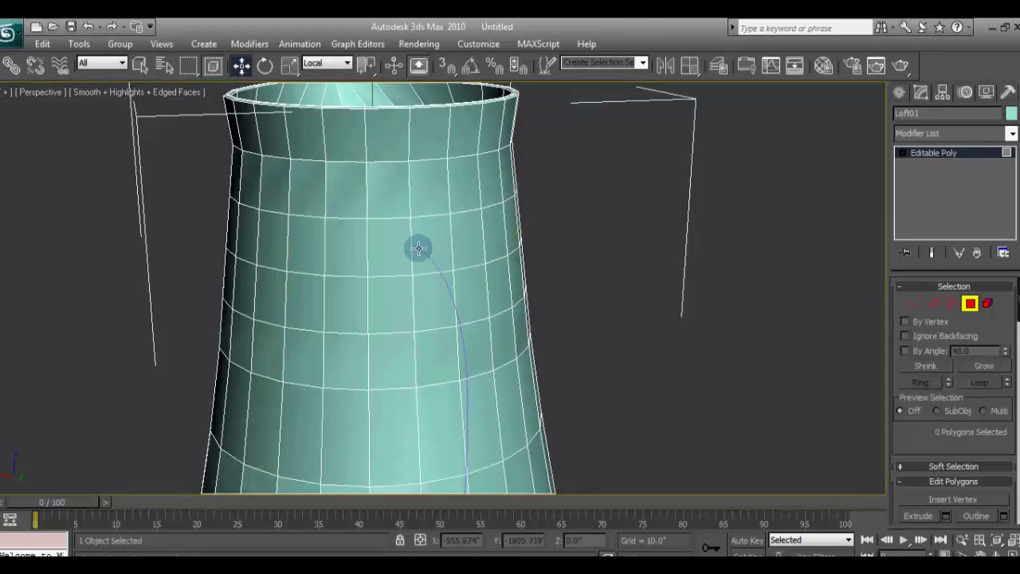
Step: Orbit around the jug and re-enter Polygon mode
key("4")
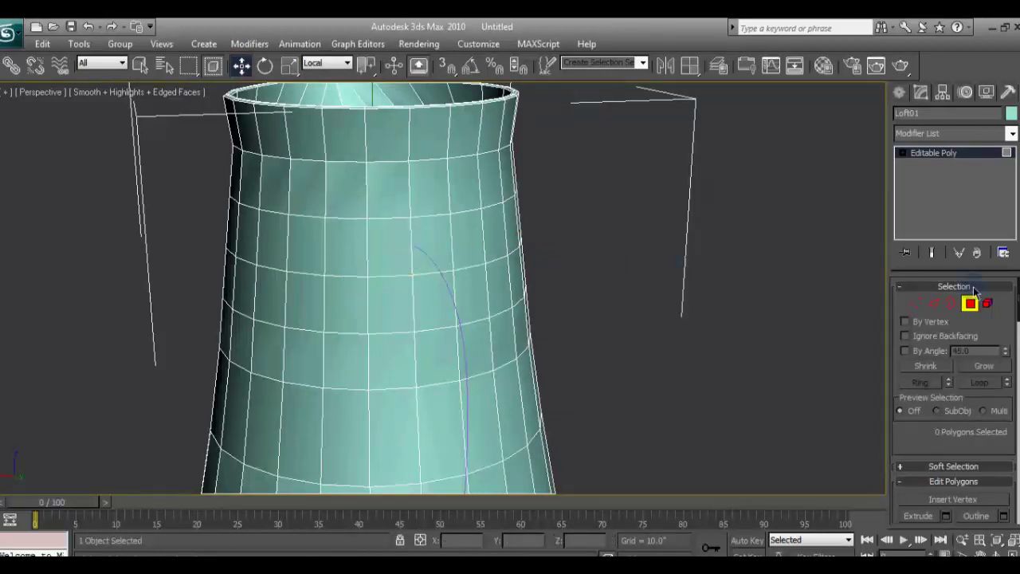
scroll(642, 295, "down", 2)
key("e")
middle_click_drag(606, 335, 545, 408, "alt")
scroll(546, 408, "up", 3)
left_click(240, 67)
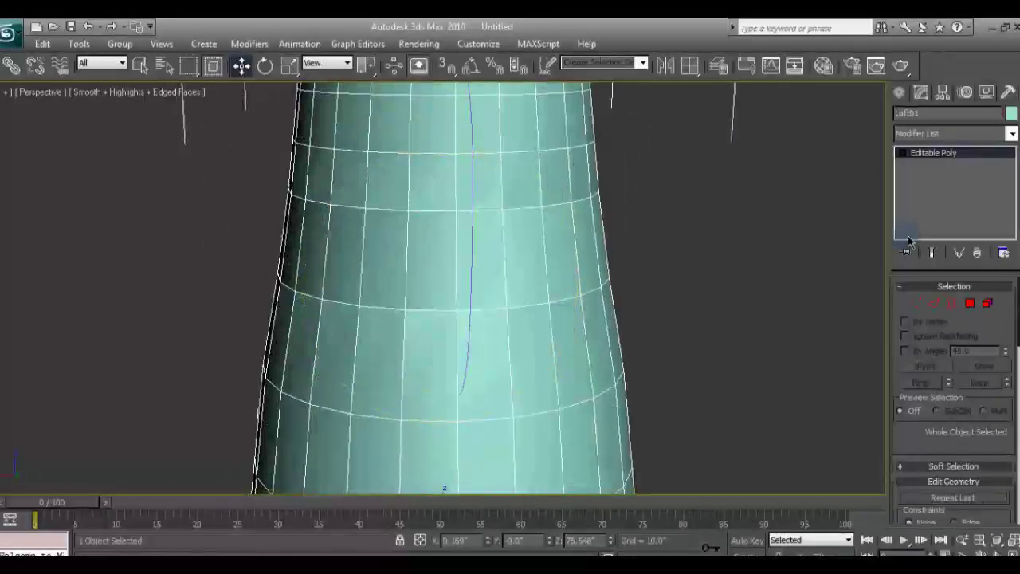
key("4")
Step: Inset two faces where the handle starts as a group (7.076), then check the patch edges
left_click(489, 348)
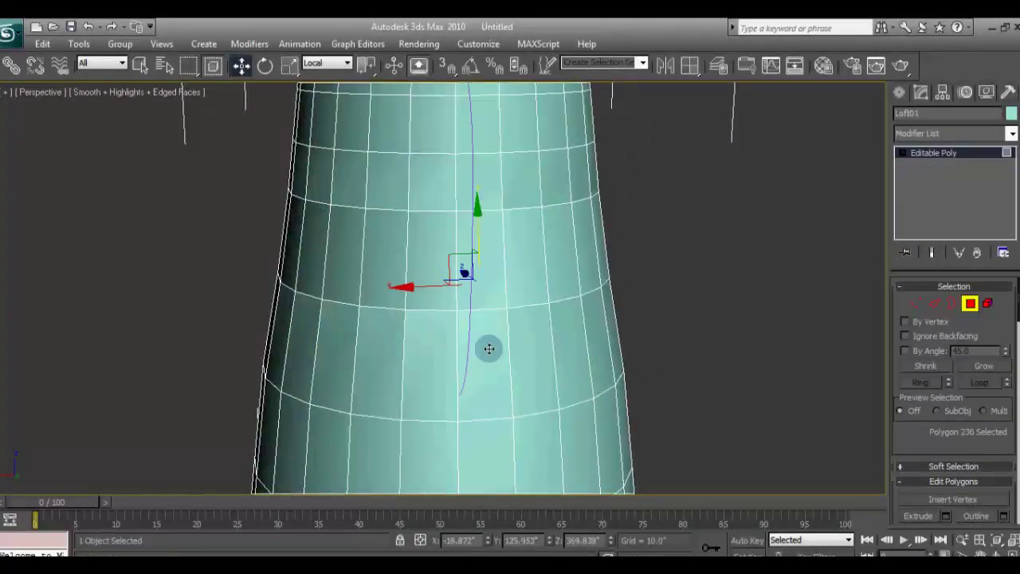
left_click(481, 362)
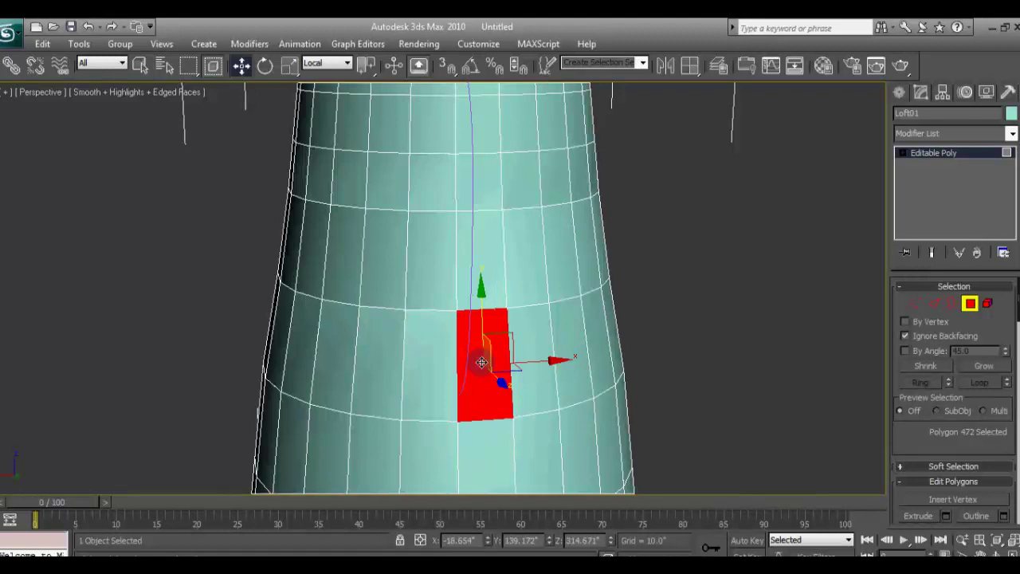
left_click(550, 375, "ctrl")
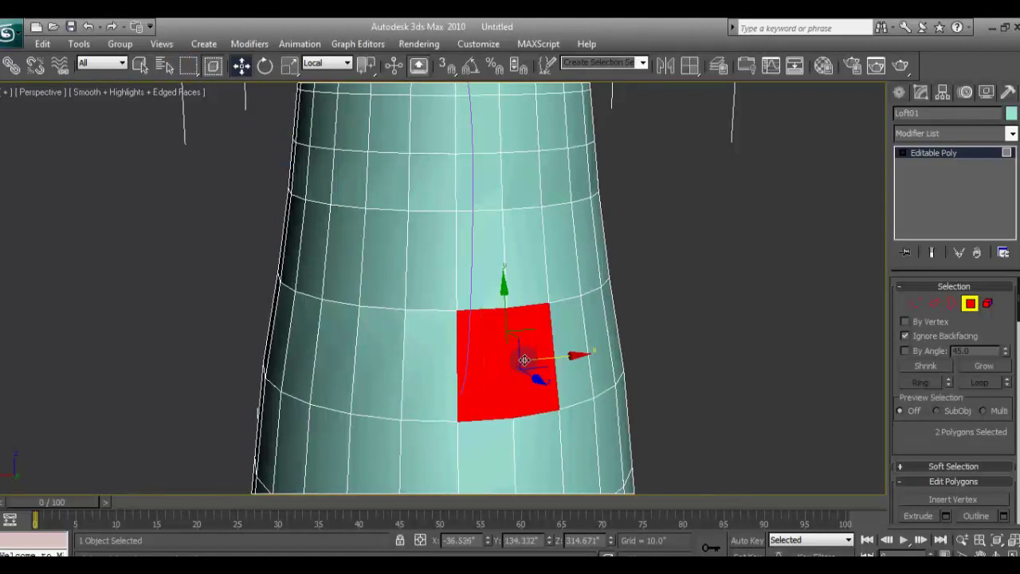
scroll(953, 399, "down", 5)
left_click(1003, 334)
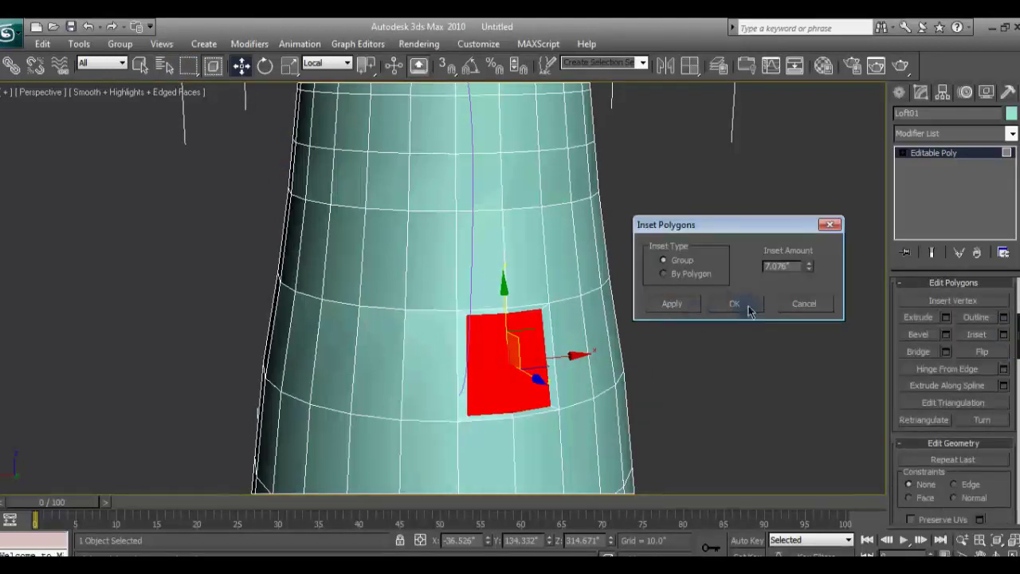
left_click(723, 308)
scroll(1005, 382, "down", 5)
mouse_move(1016, 396)
left_mouse_down()
mouse_move(1017, 344)
mouse_move(1017, 430)
mouse_move(1010, 387)
left_mouse_up()
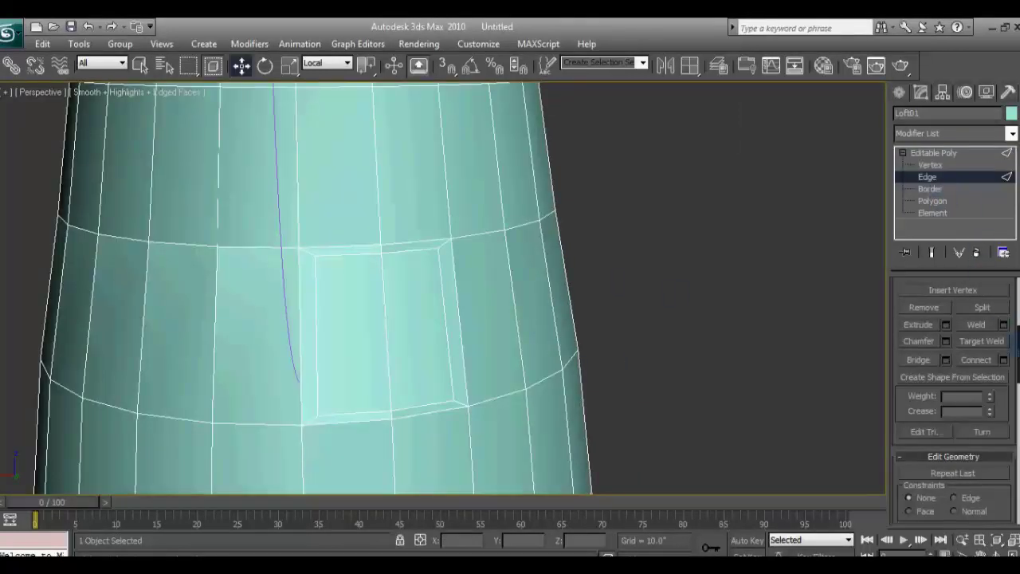
scroll(949, 297, "up", 5)
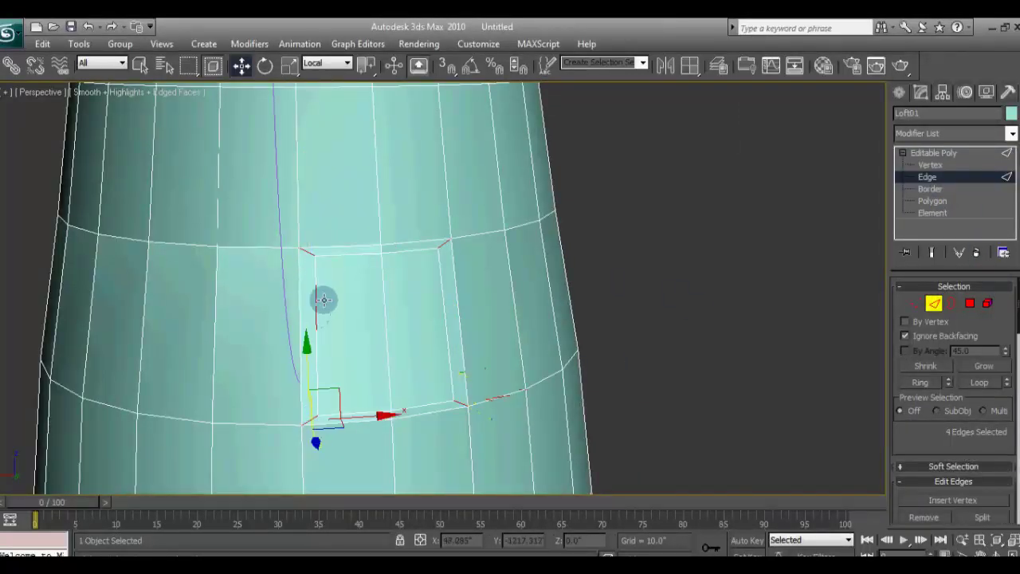
left_click(349, 253, "ctrl")
left_click(438, 265, "ctrl")
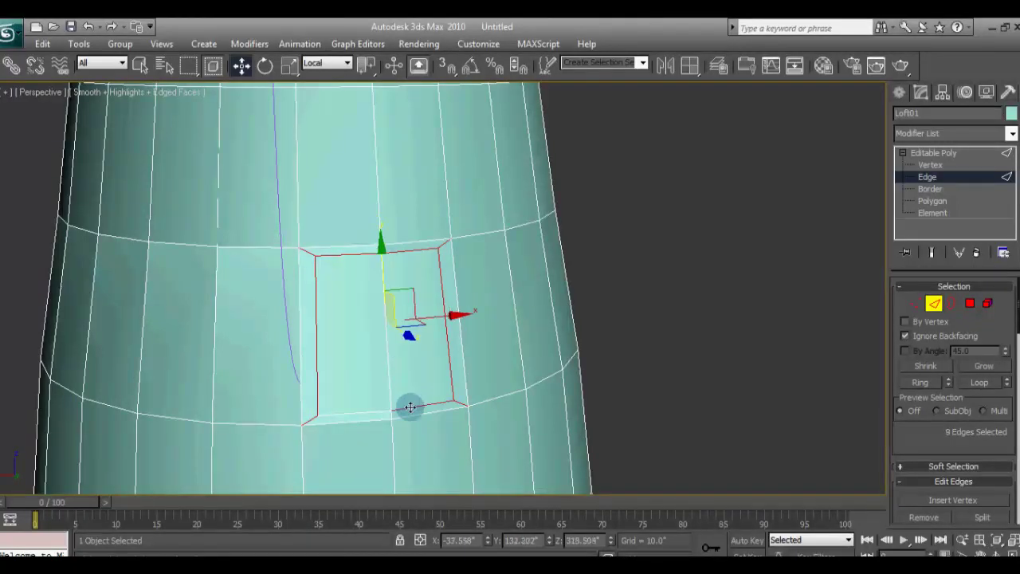
left_click(799, 316)
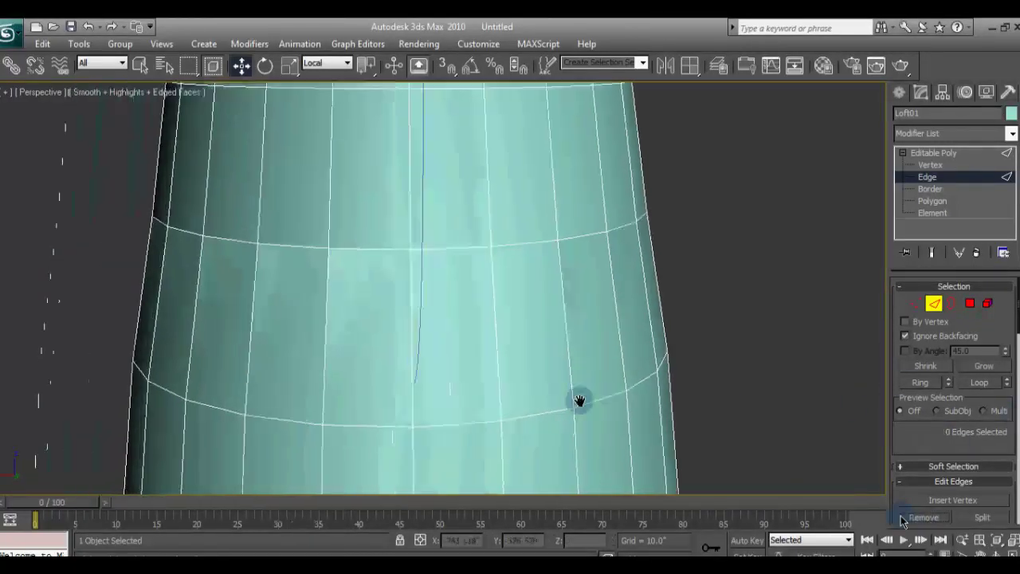
middle_click_drag(580, 398, 492, 330, "alt")
Step: Inset a second pair of adjacent faces on the jug
key("4")
left_click(478, 304)
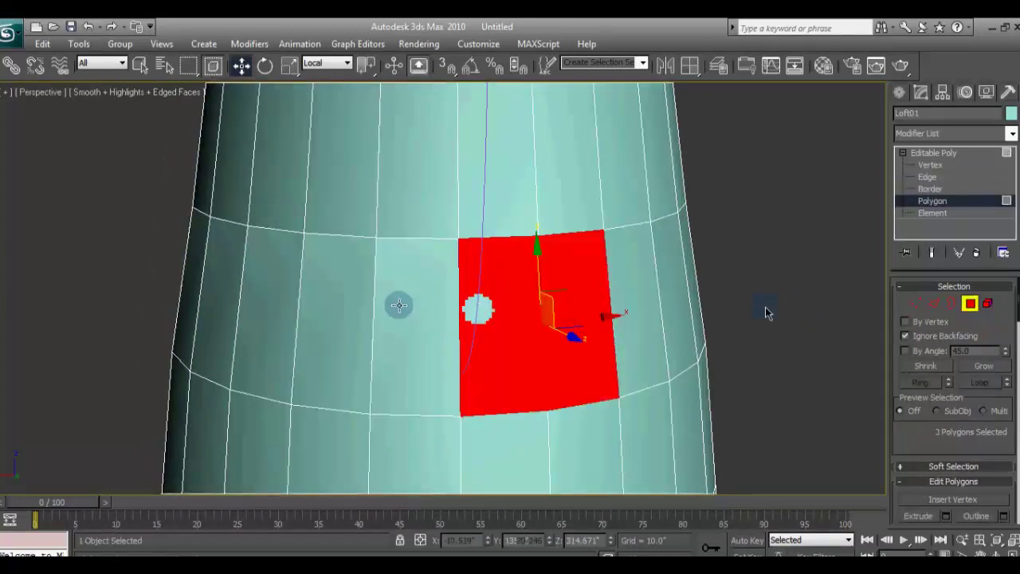
left_click(414, 305, "ctrl")
left_click(953, 286)
left_click(1003, 356)
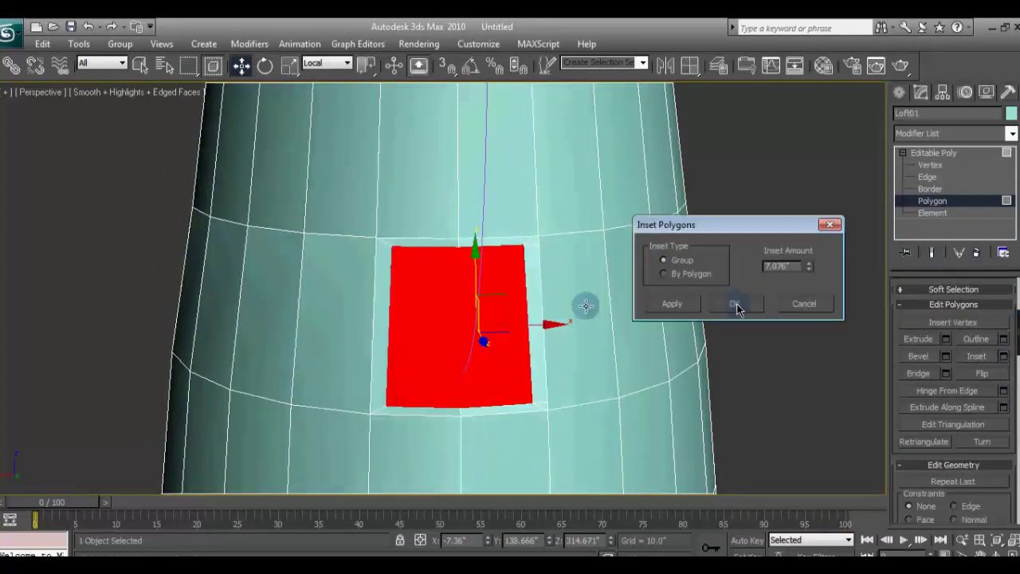
left_click(459, 311, "alt")
Step: Remove the leftover edge inside the inset patch
key("2")
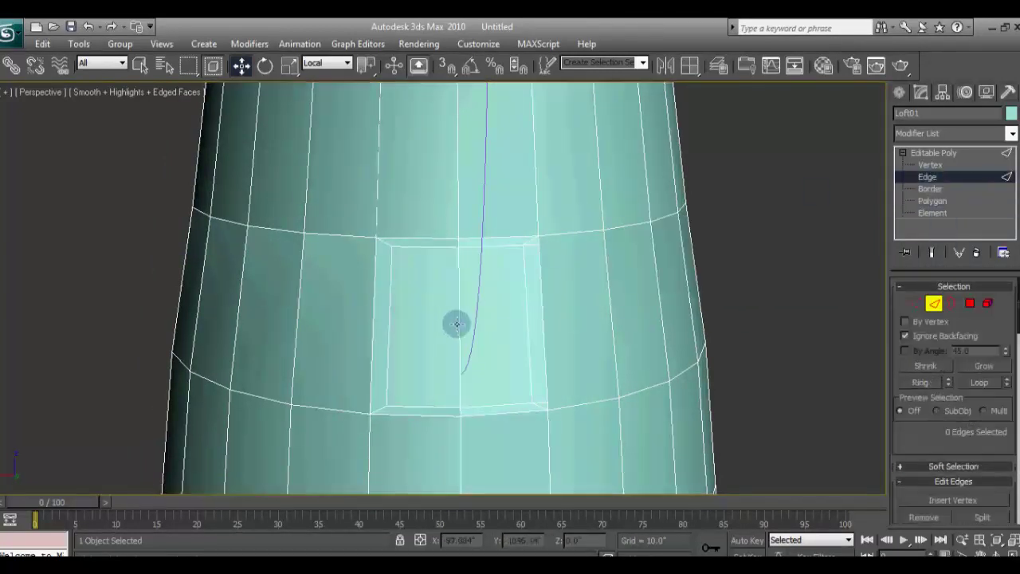
scroll(941, 390, "down", 2)
left_click(924, 490)
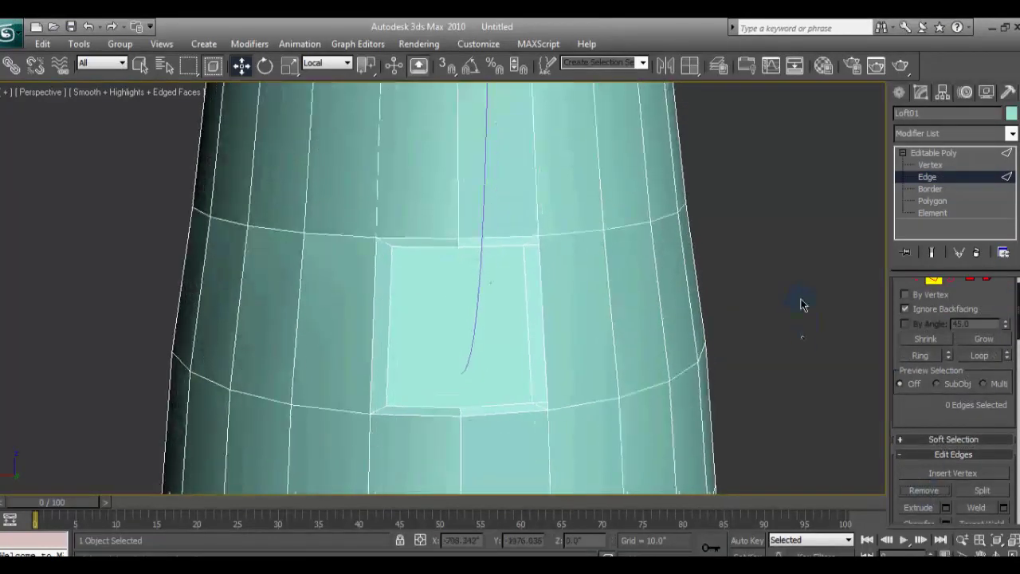
scroll(806, 323, "up", 2)
scroll(817, 336, "up", 3)
scroll(817, 336, "down", 3)
scroll(783, 292, "down", 2)
Step: Inset a pair of faces on another side of the jug
middle_click_drag(692, 282, 618, 376, "alt")
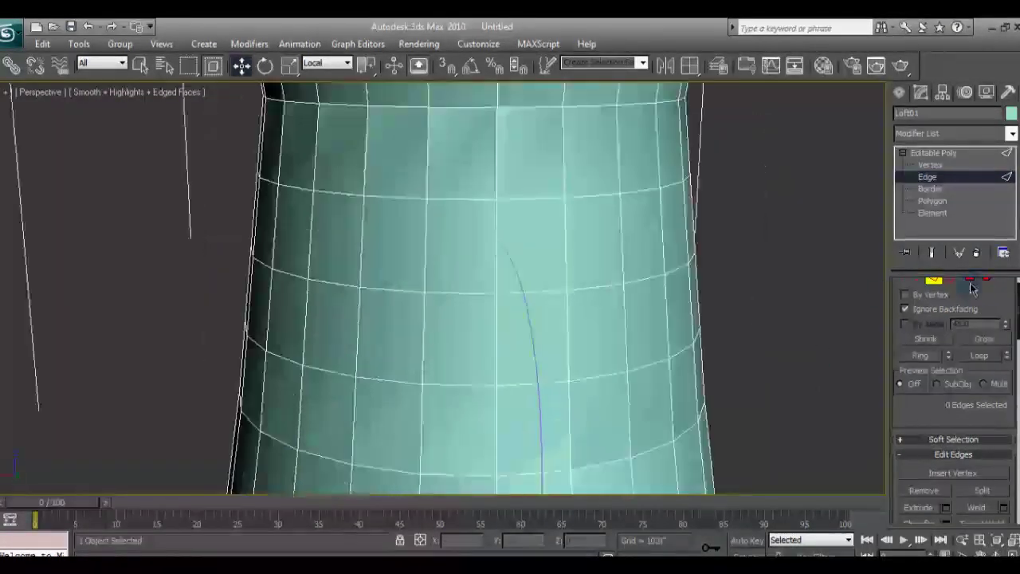
key("4")
left_click(478, 249)
left_click(537, 237, "ctrl")
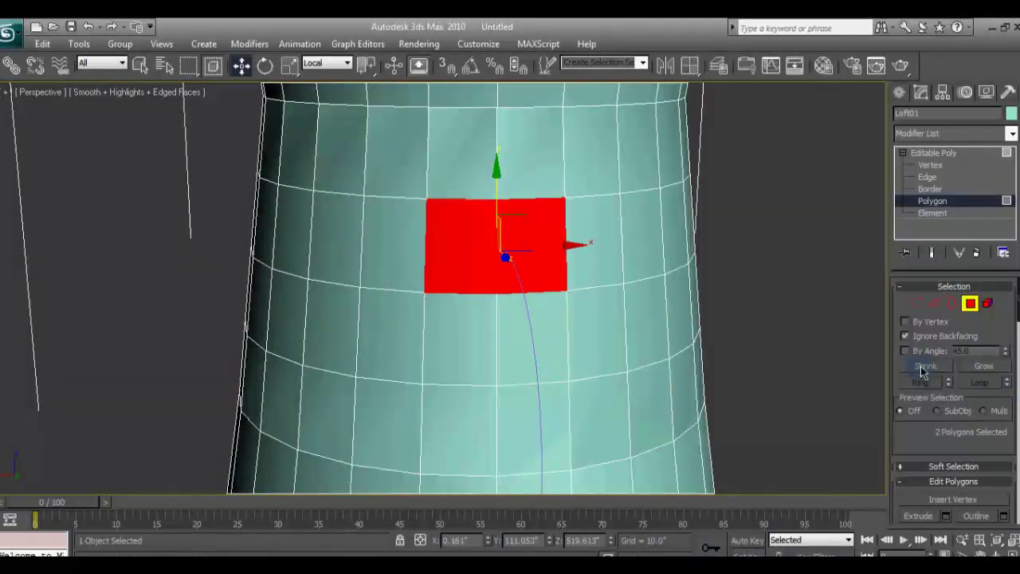
scroll(922, 372, "down", 3)
left_click(1003, 325)
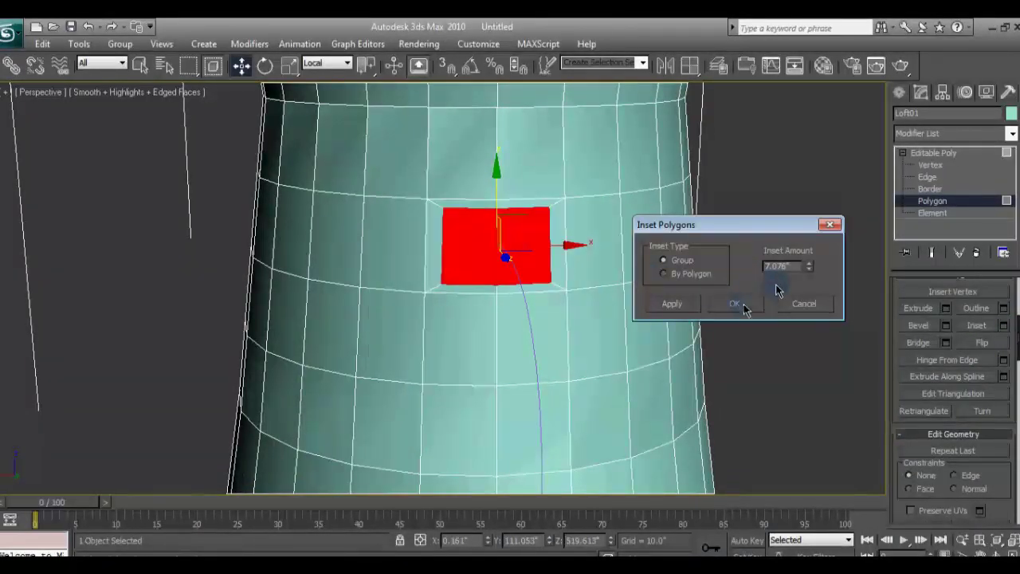
left_click(743, 309)
key("2")
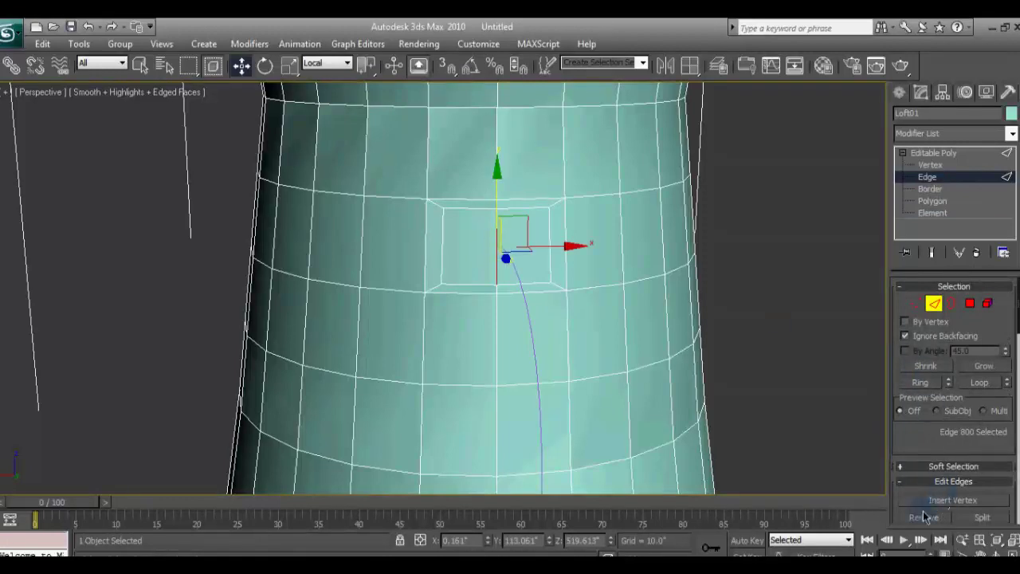
scroll(799, 314, "down", 5)
Step: Deselect the jug, orbit to the handle curve, and restore the four-view layout
key("4")
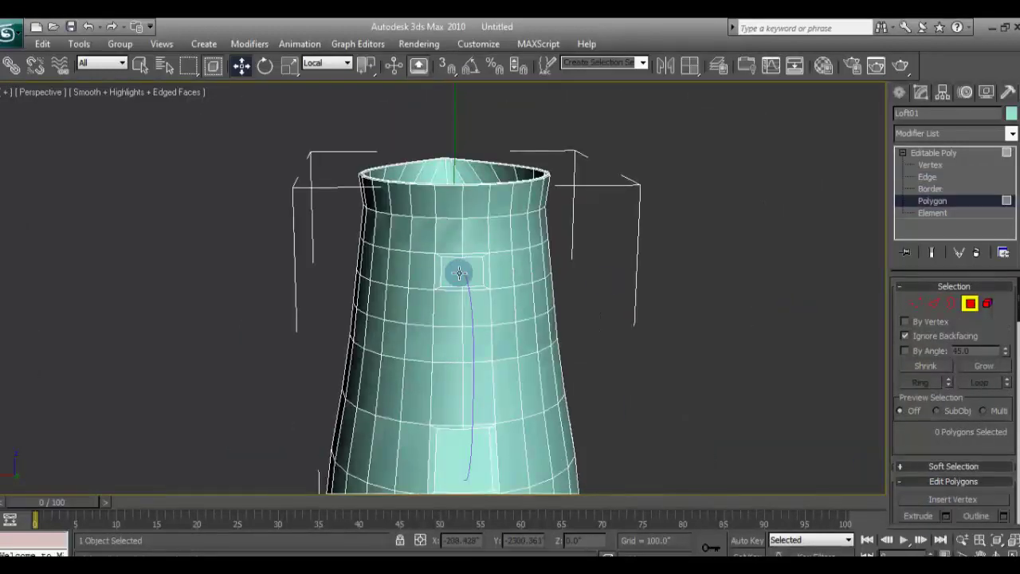
key("e")
left_click(677, 267)
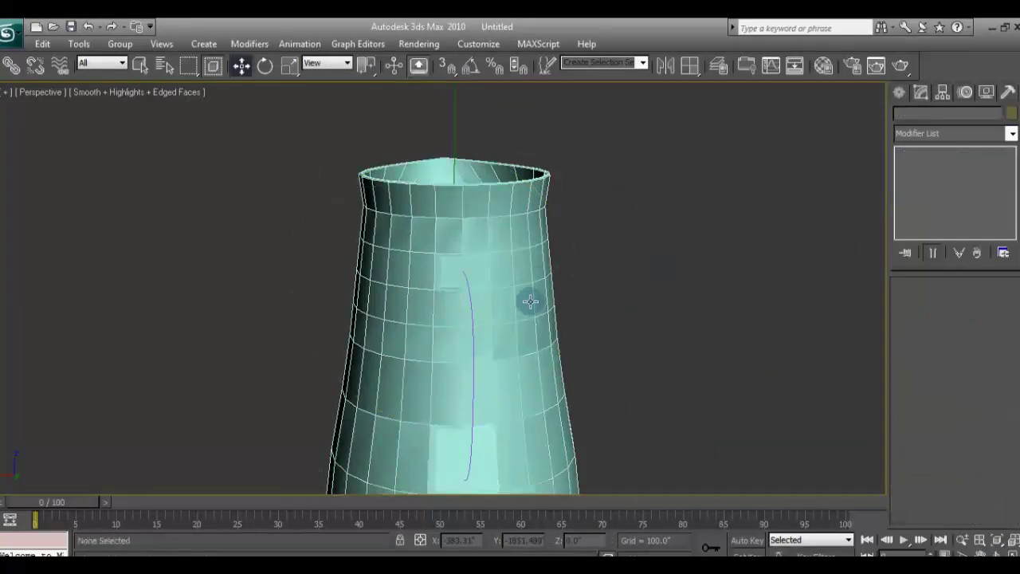
mouse_move(603, 321)
middle_mouse_down("alt")
mouse_move(536, 363)
mouse_move(531, 351)
middle_mouse_up("alt")
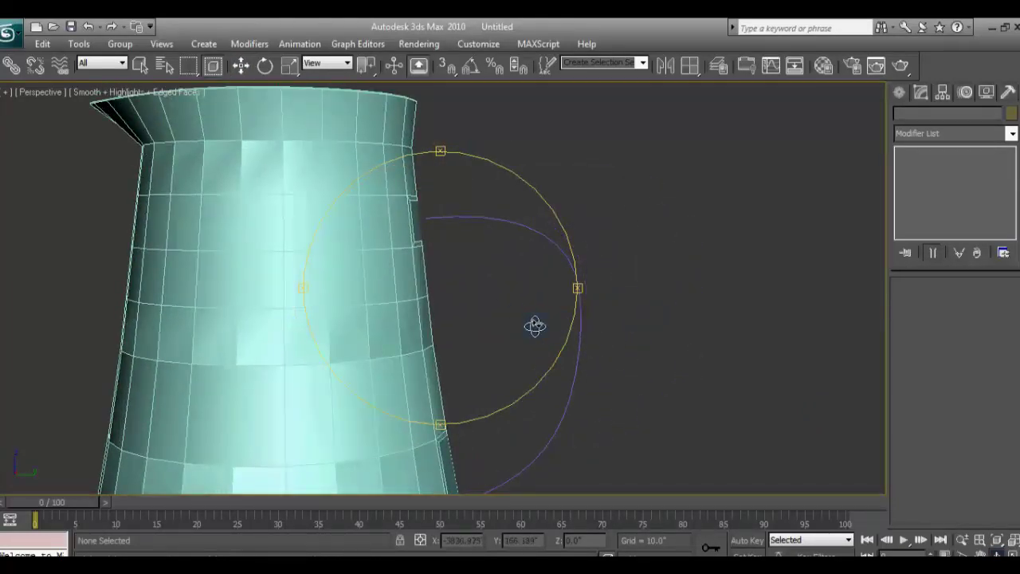
mouse_move(932, 504)
middle_mouse_down("alt")
mouse_move(483, 290)
mouse_move(765, 346)
mouse_move(591, 317)
middle_mouse_up("alt")
key("alt+w")
key("w")
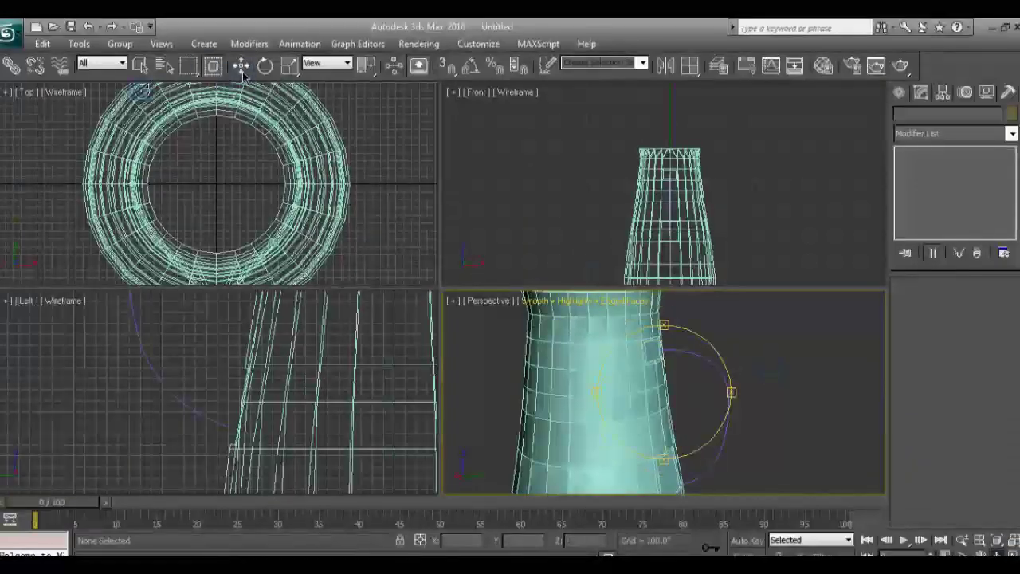
Step: Select the jug and pick the top face where the handle curve begins
left_click(627, 356)
mouse_move(869, 341)
middle_mouse_down("alt")
mouse_move(755, 393)
mouse_move(763, 403)
mouse_move(793, 337)
middle_mouse_up("alt")
key("4")
middle_click_drag(860, 378, 847, 377, "alt")
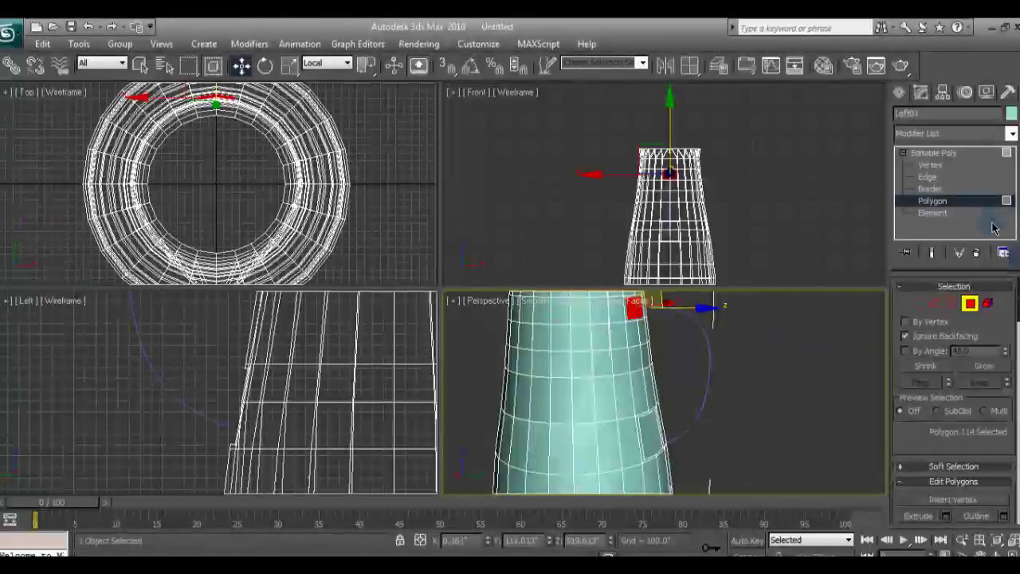
scroll(960, 344, "down", 5)
scroll(960, 344, "down", 5)
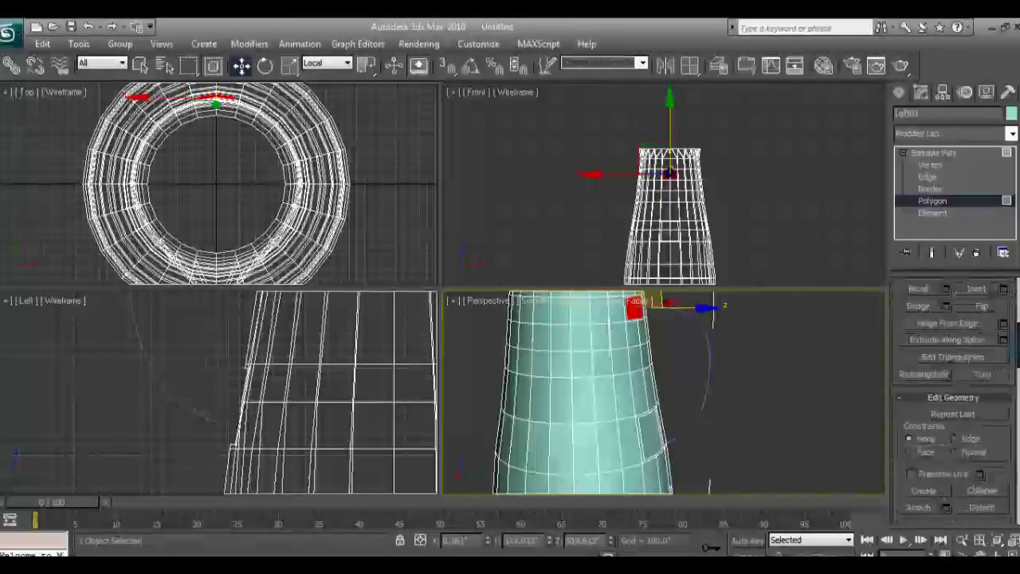
left_click(960, 344)
Step: Extrude the face along the handle curve and move its end face toward the jug
left_click(708, 359)
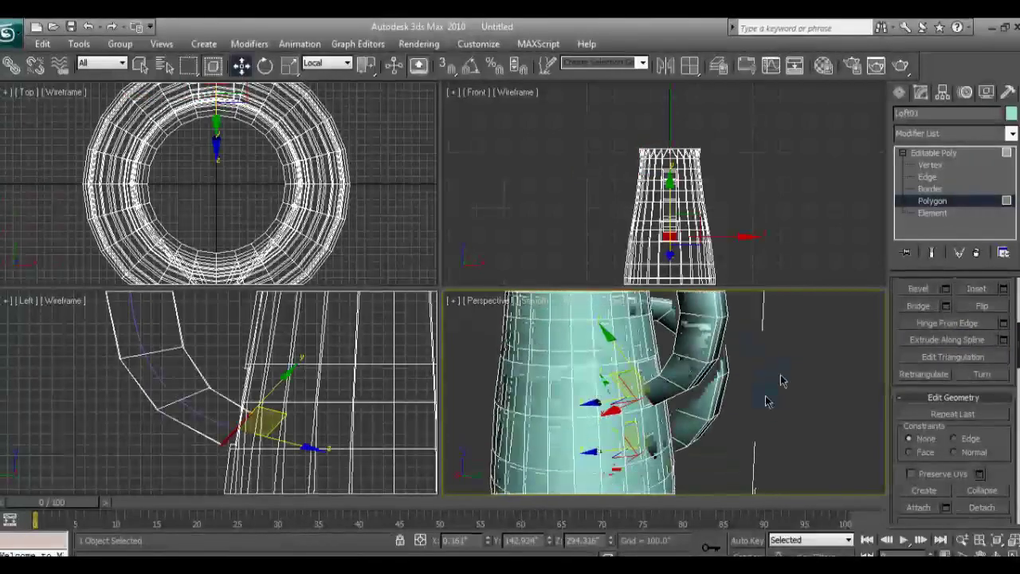
scroll(797, 389, "up", 4)
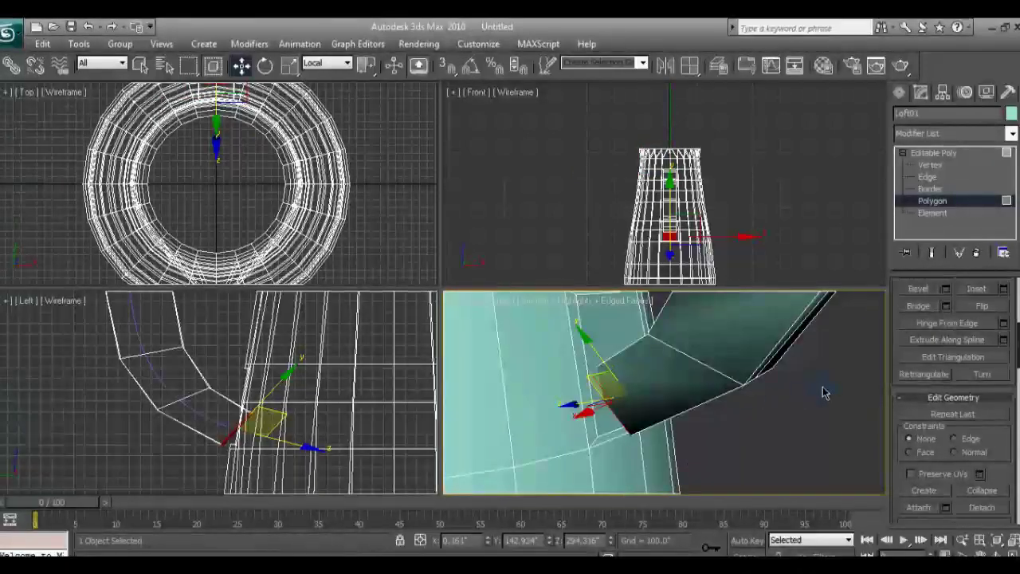
key("alt+w")
scroll(712, 303, "up", 2)
scroll(712, 303, "up", 3)
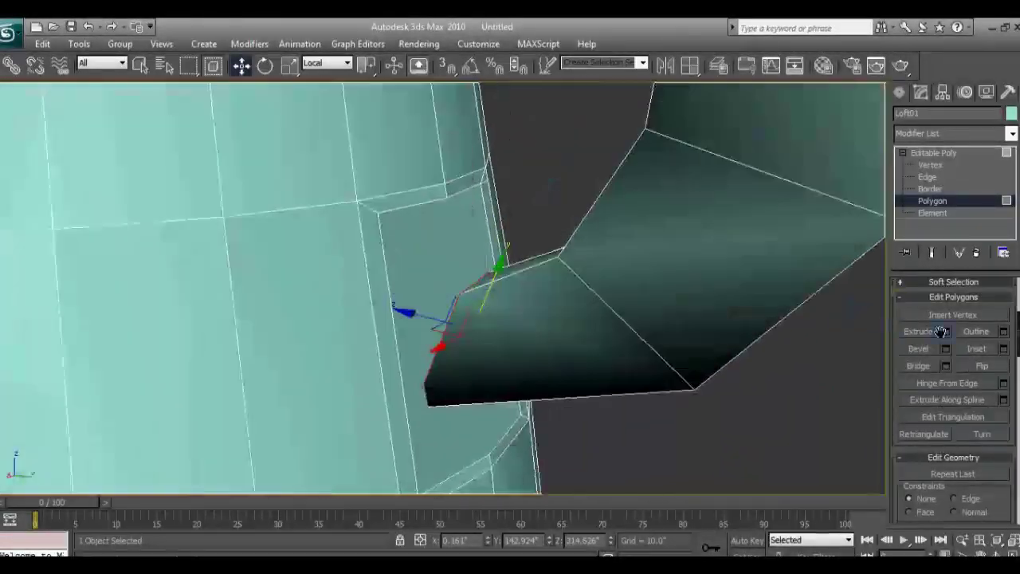
left_click_drag(407, 309, 428, 292)
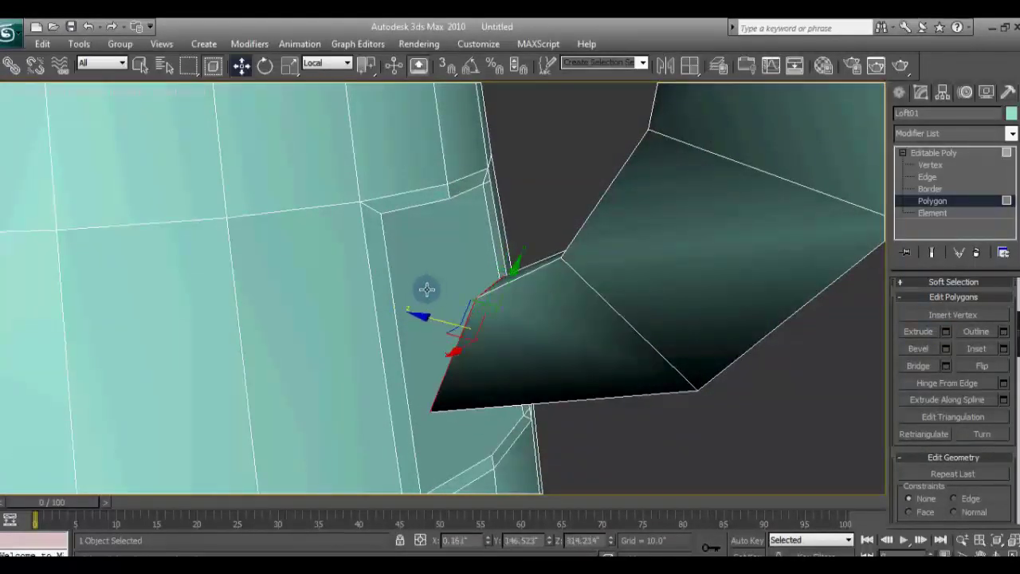
left_click_drag(433, 289, 612, 429)
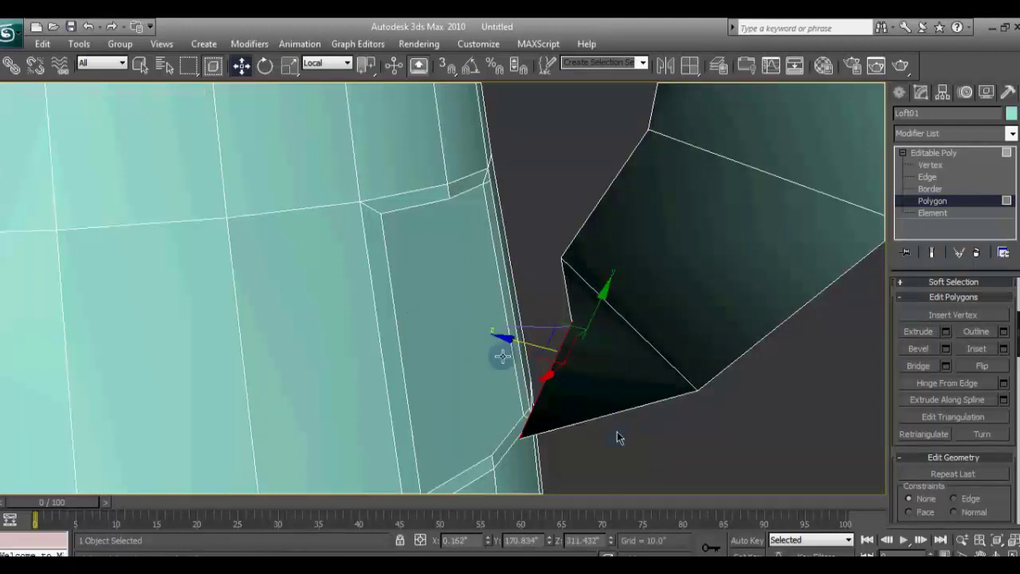
Step: Raise the end face's bottom edge and select the handle tip's open border
left_click(931, 189)
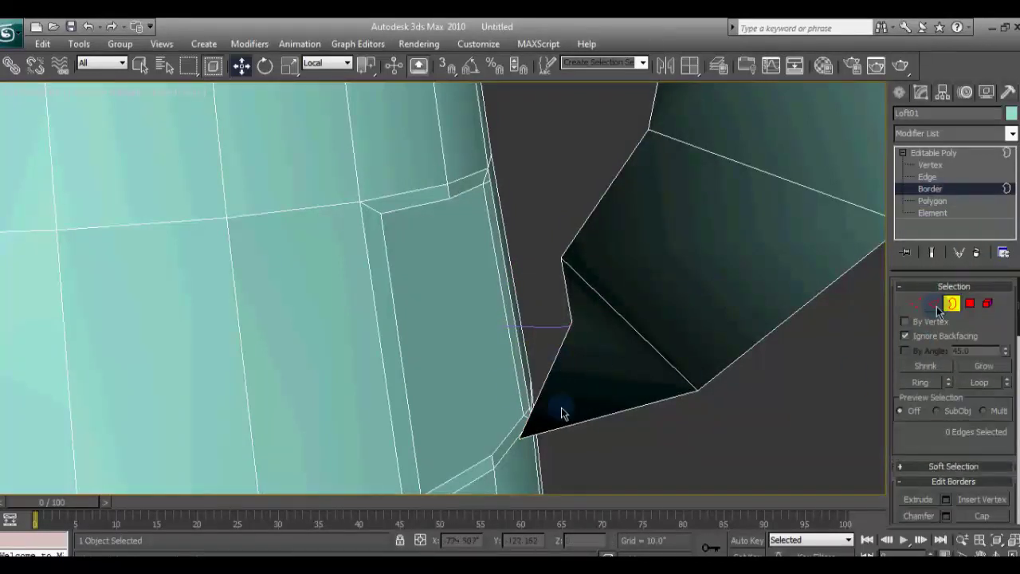
key("2")
left_click(557, 361)
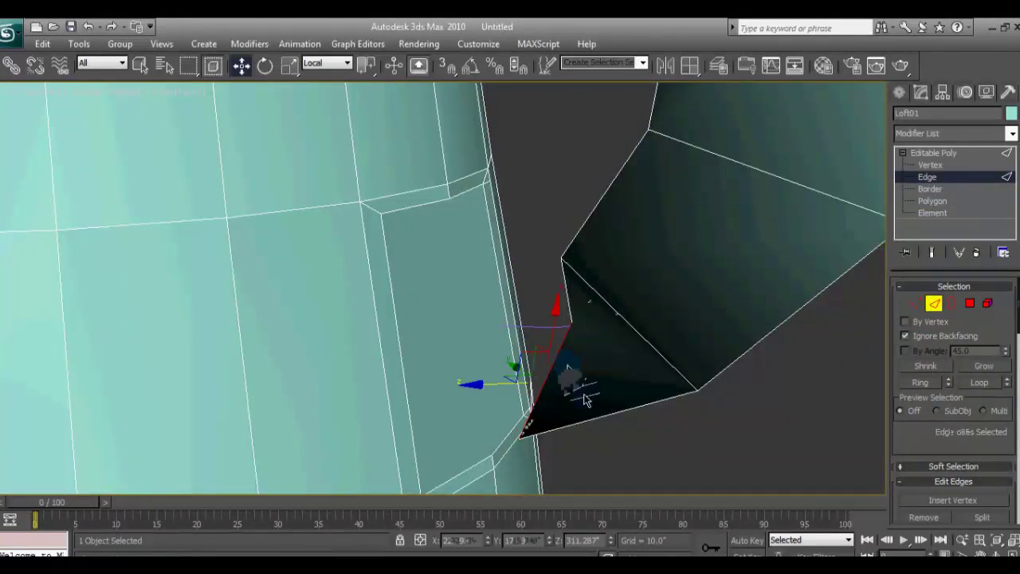
left_click_drag(587, 417, 590, 396)
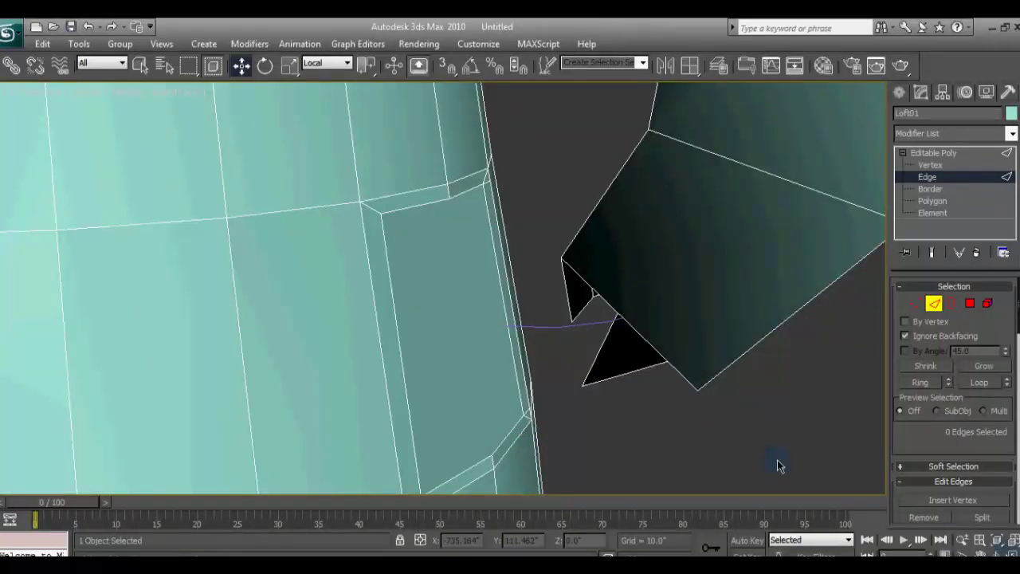
middle_click_drag(438, 287, 341, 282, "alt")
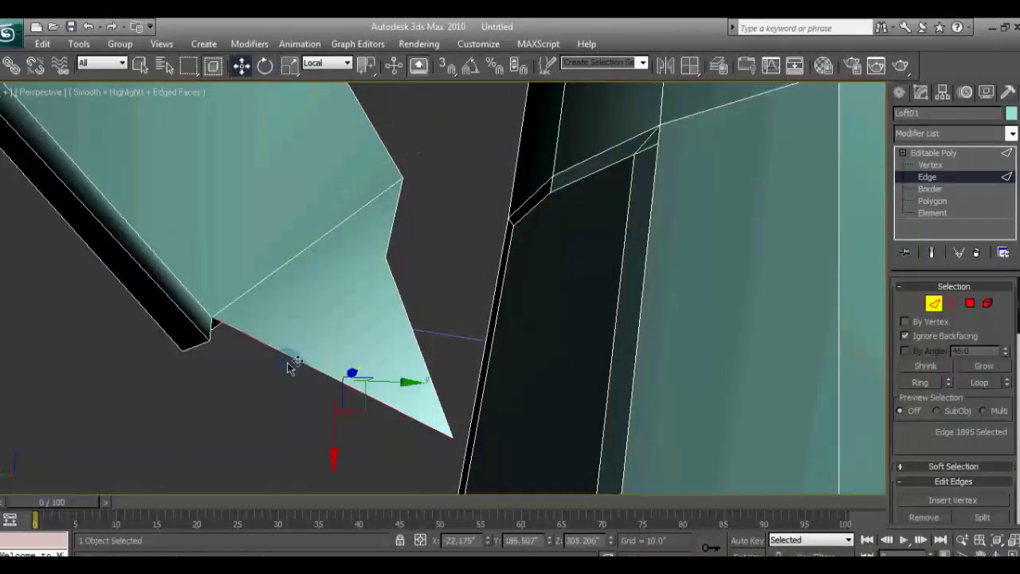
middle_click_drag(553, 375, 633, 325, "alt")
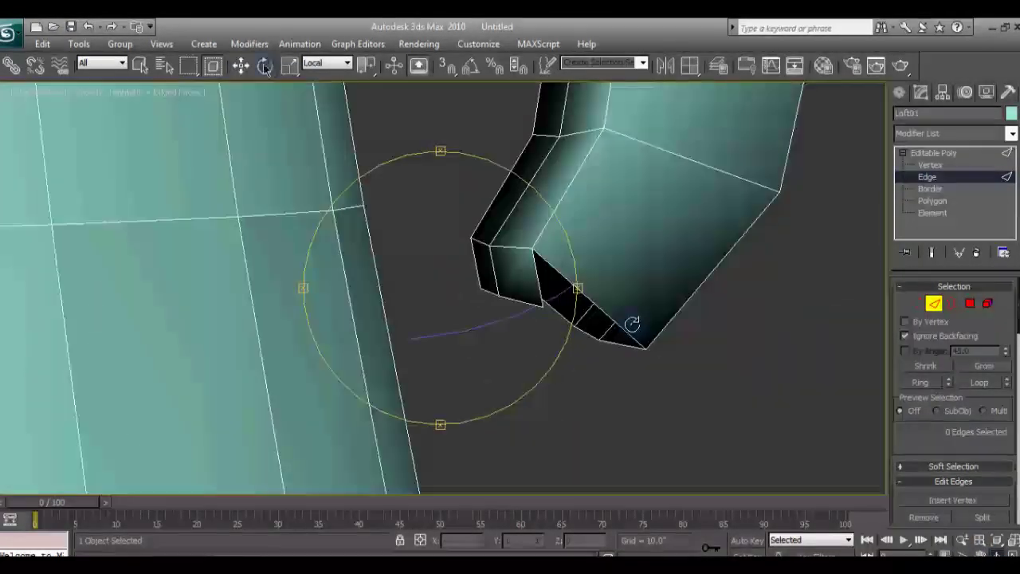
middle_click_drag(406, 175, 478, 399, "alt")
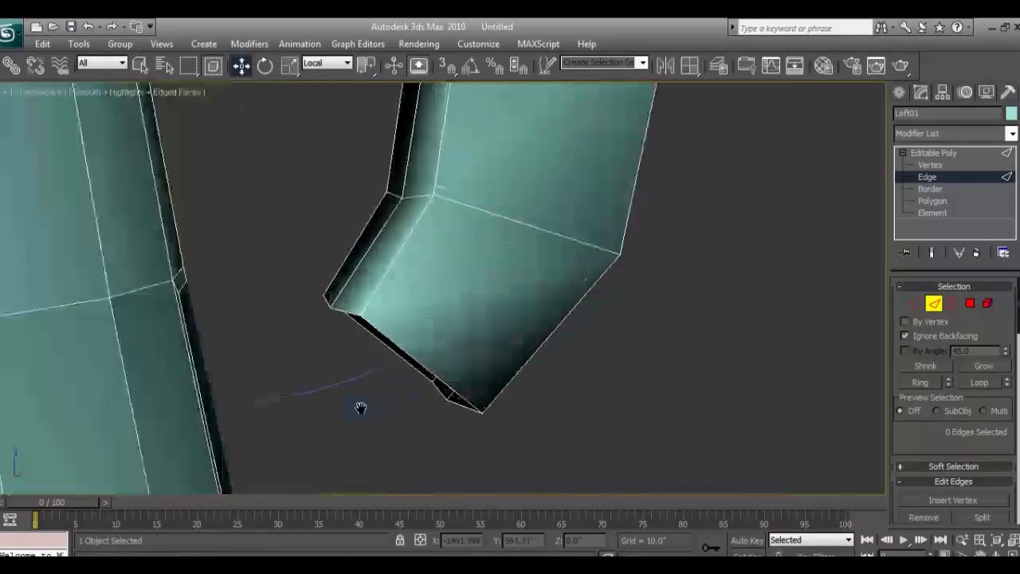
left_click(557, 249)
left_click(951, 303)
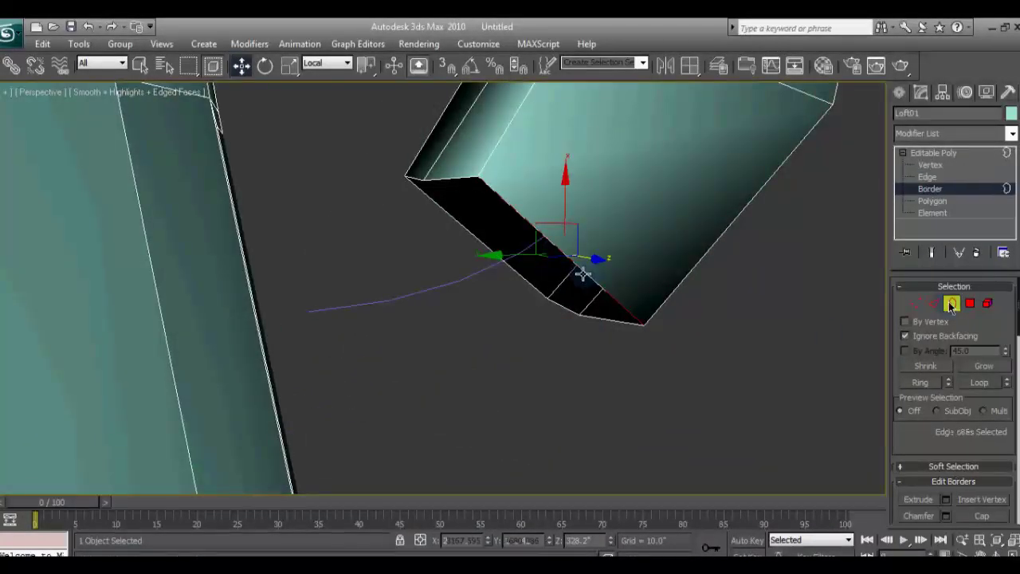
middle_click_drag(733, 374, 661, 370)
mouse_move(749, 451)
middle_mouse_down("alt")
mouse_move(735, 411)
mouse_move(479, 338)
middle_mouse_up("alt")
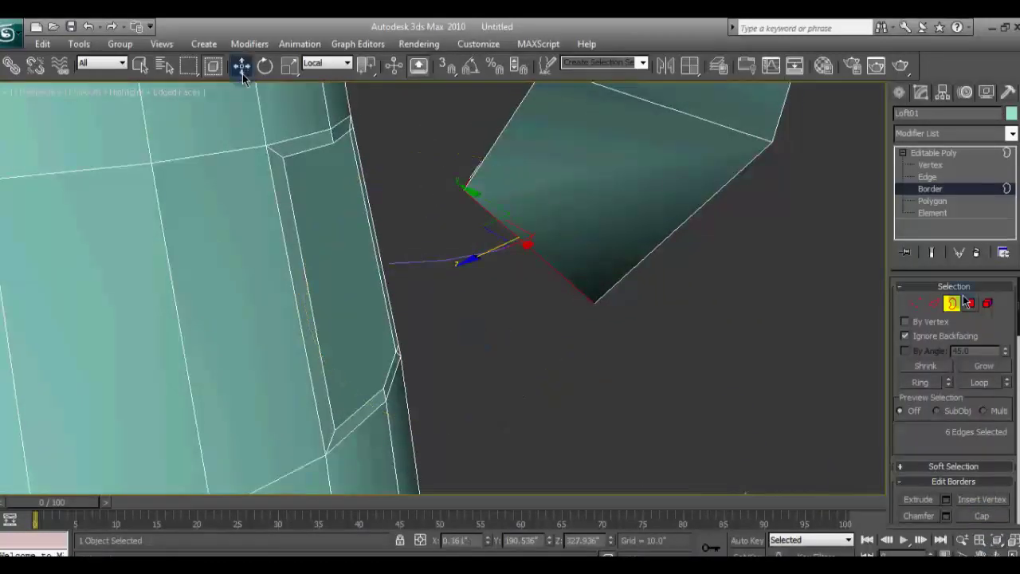
Step: In Polygon mode, select the handle's dark end face and orbit to the jug's side
key("4")
middle_click_drag(467, 323, 446, 275, "alt")
left_click(446, 275)
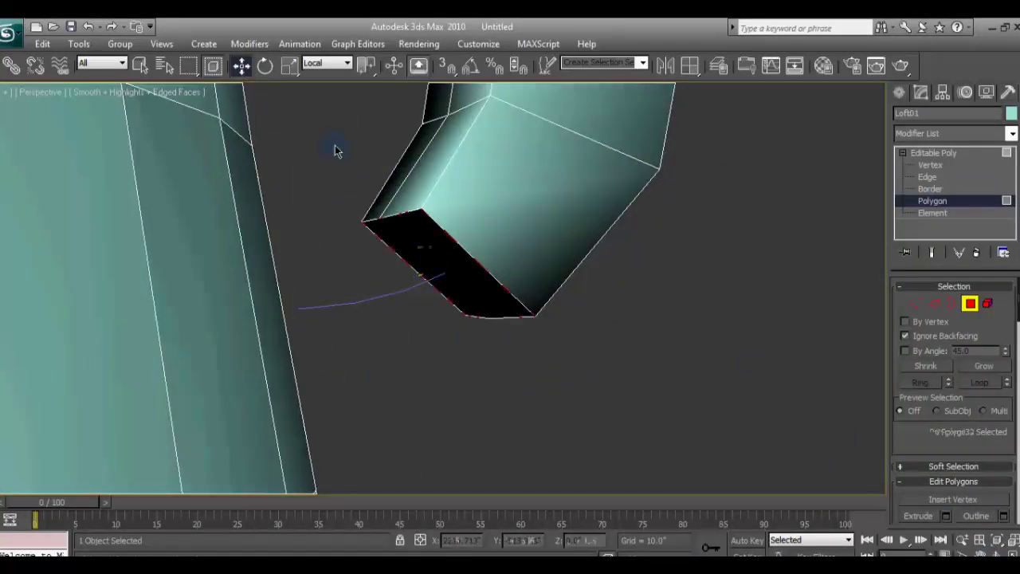
left_click(241, 65)
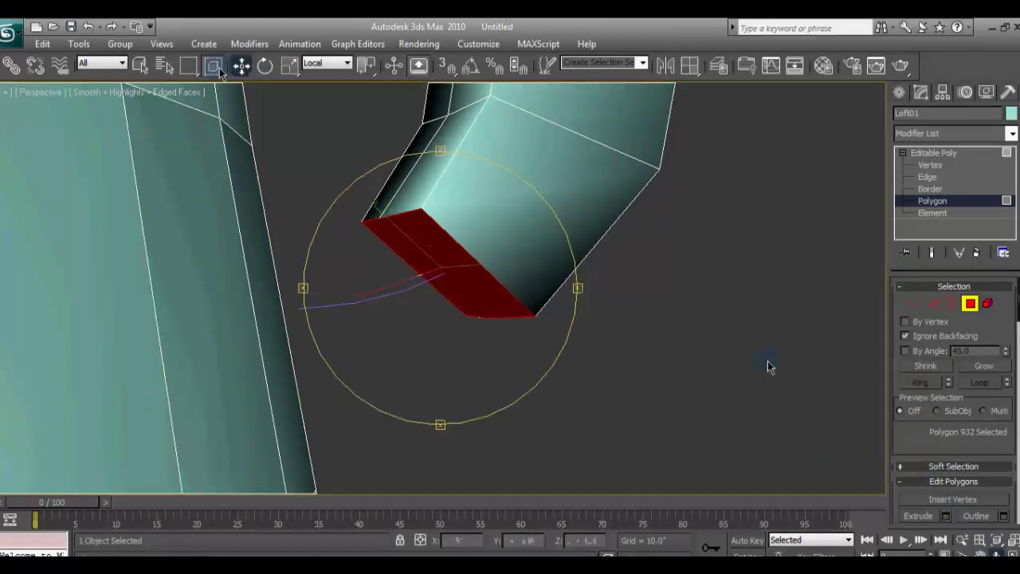
left_click(669, 340)
mouse_move(668, 340)
middle_mouse_down("alt")
mouse_move(455, 296)
mouse_move(437, 303)
middle_mouse_up("alt")
Step: Bridge the handle's end polygon to the facing jug face, then frame the whole jug
left_click(502, 257)
left_click(292, 286, "ctrl")
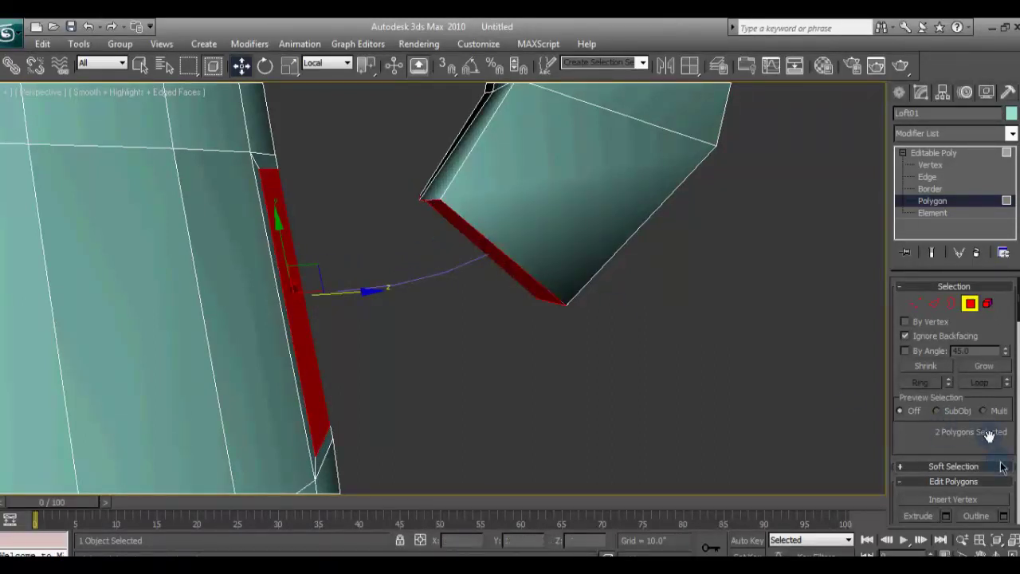
scroll(964, 422, "down", 5)
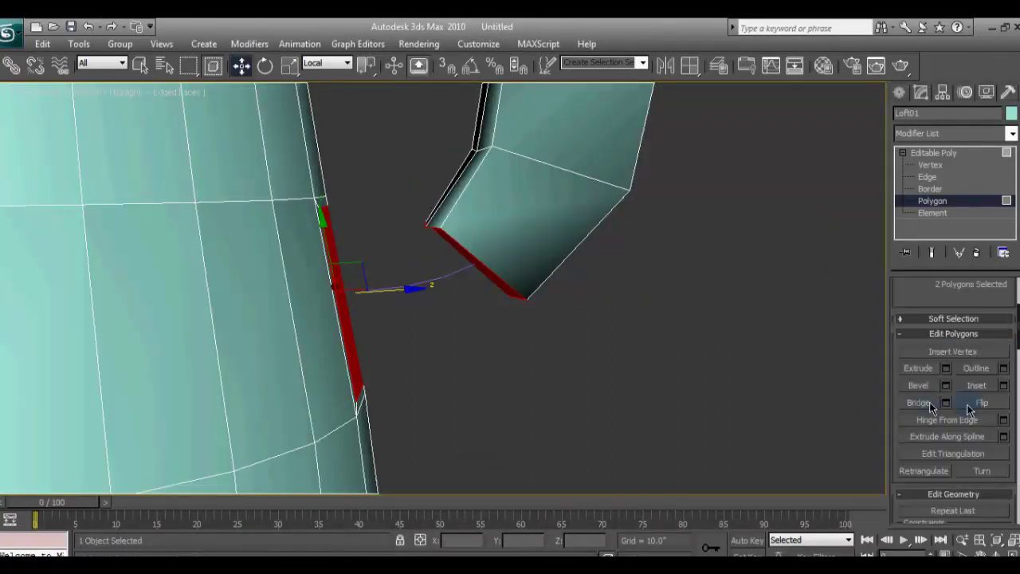
left_click(946, 403)
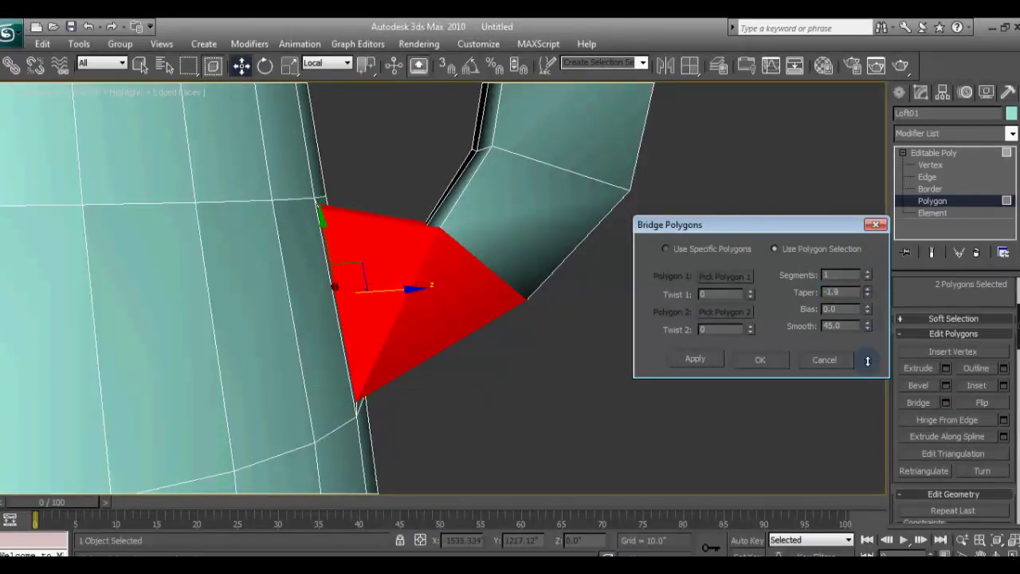
left_click(875, 225)
left_click(917, 402)
left_click(668, 336)
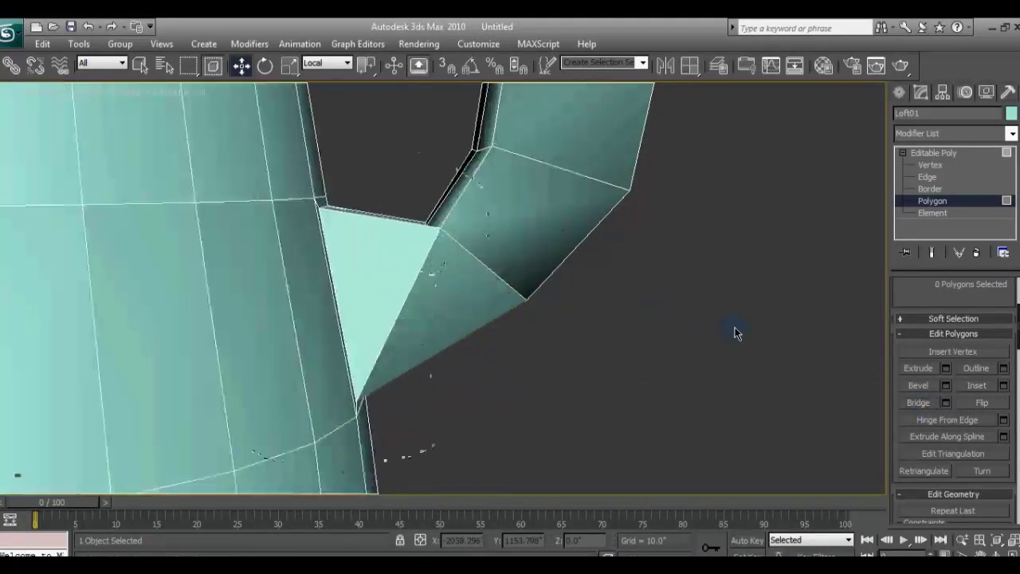
key("z")
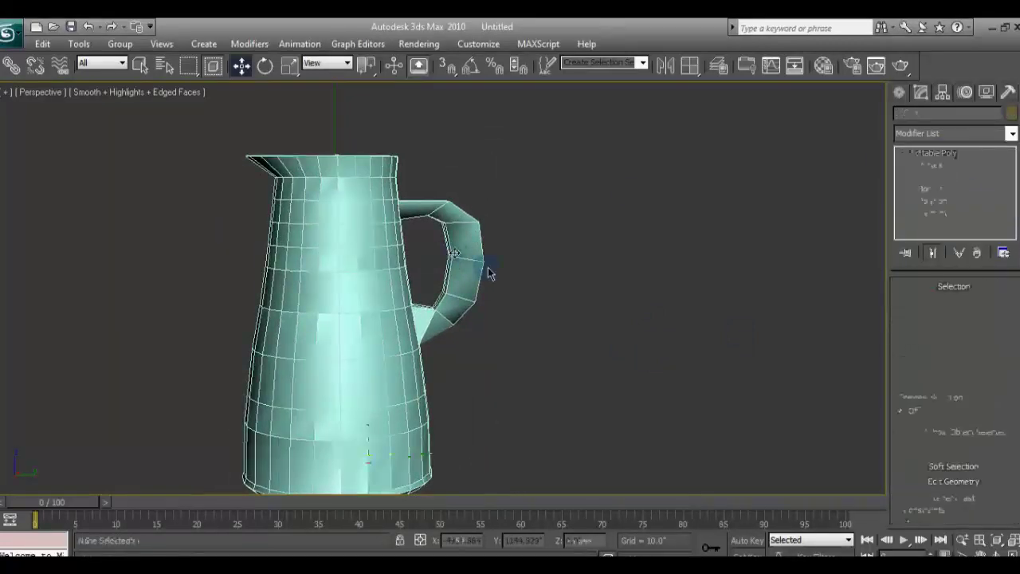
Step: Connect new edges along the handle's edge ring, pinching and sliding them into place
scroll(610, 278, "up", 3)
scroll(616, 358, "up", 3)
key("2")
left_click(483, 274)
left_click(451, 307)
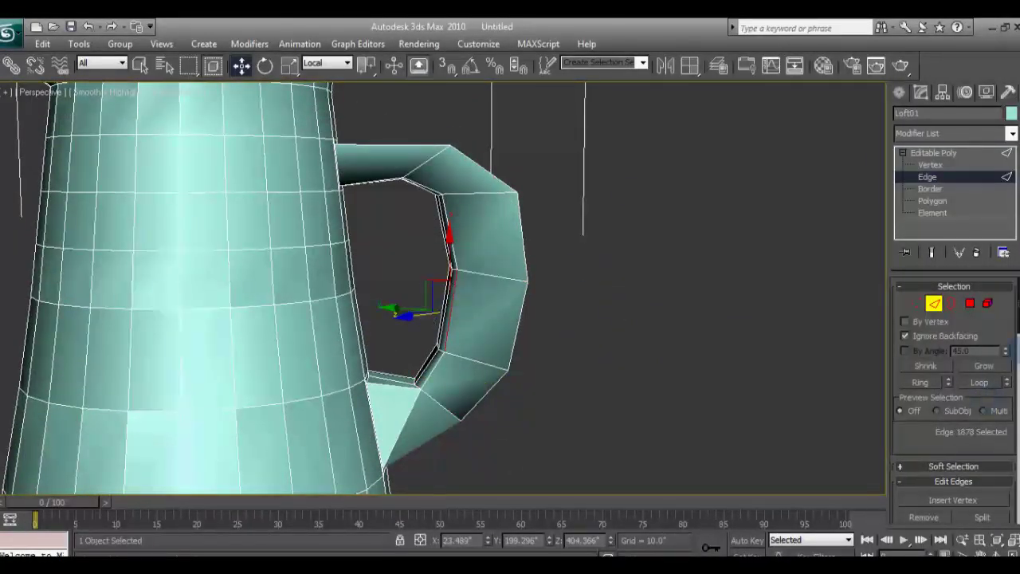
left_click(921, 382)
scroll(1017, 317, "down", 5)
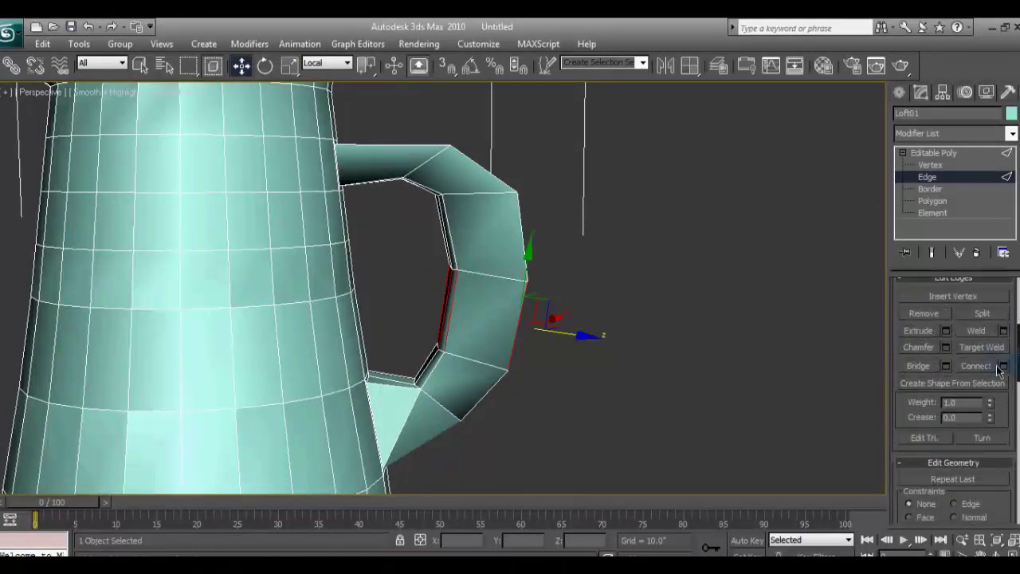
left_click(1003, 365)
left_click_drag(825, 262, 821, 239)
left_click_drag(825, 285, 821, 239)
left_click(738, 333)
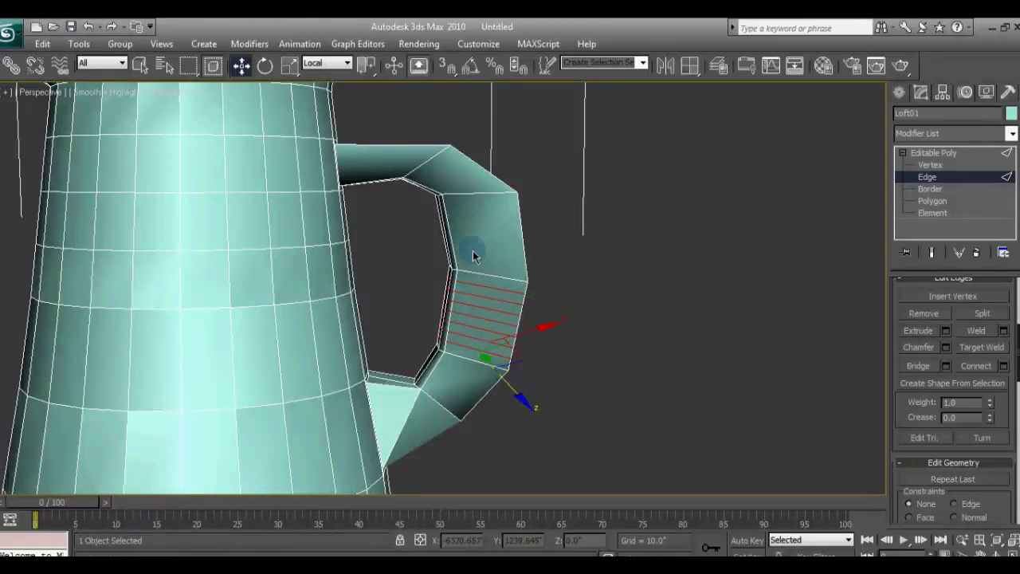
Step: Select the edge loop running around the top of the handle
left_click(610, 339)
left_click(494, 289)
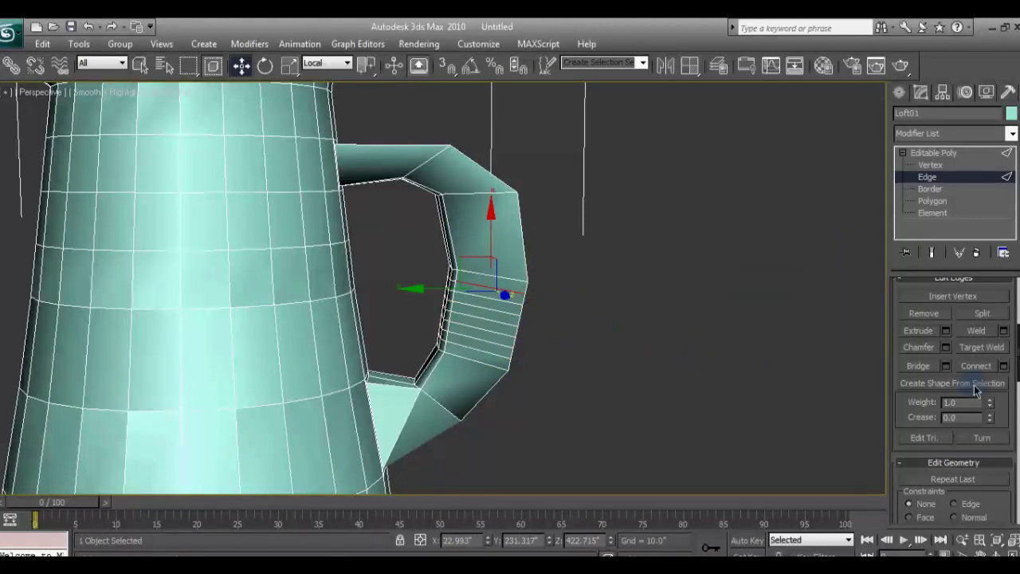
scroll(988, 338, "up", 3)
scroll(988, 339, "up", 2)
left_click(984, 335)
scroll(999, 389, "down", 2)
scroll(1001, 367, "down", 2)
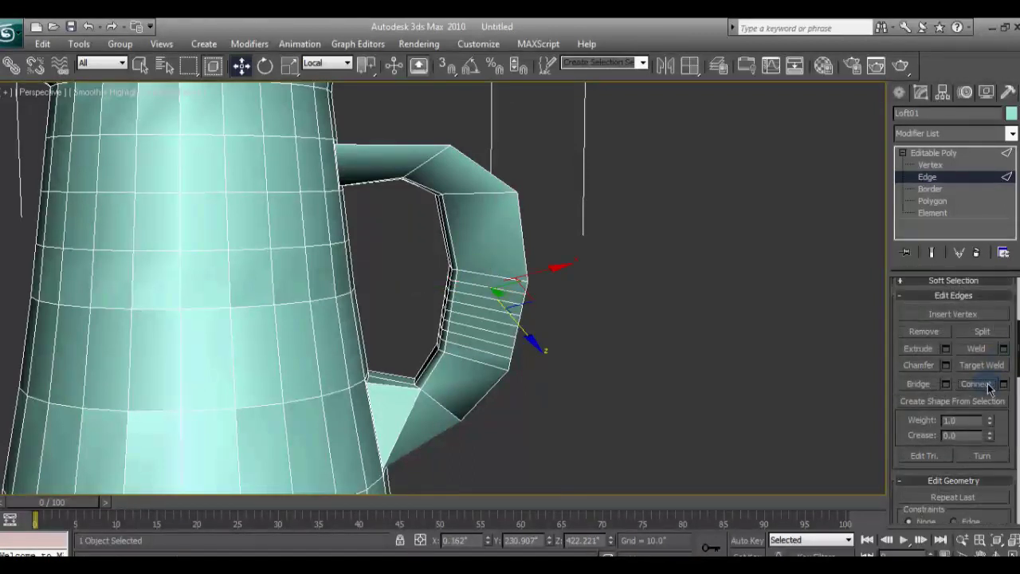
left_click(706, 287)
Step: Add connecting edges across the inner handle and handle top rings
left_click(448, 235)
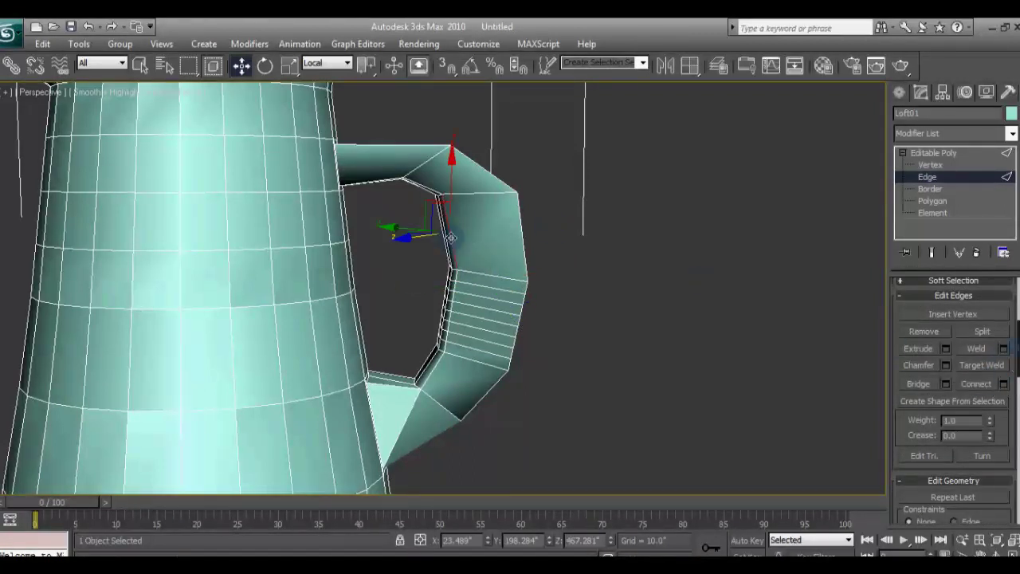
scroll(924, 335, "up", 2)
scroll(924, 335, "up", 2)
left_click(922, 328)
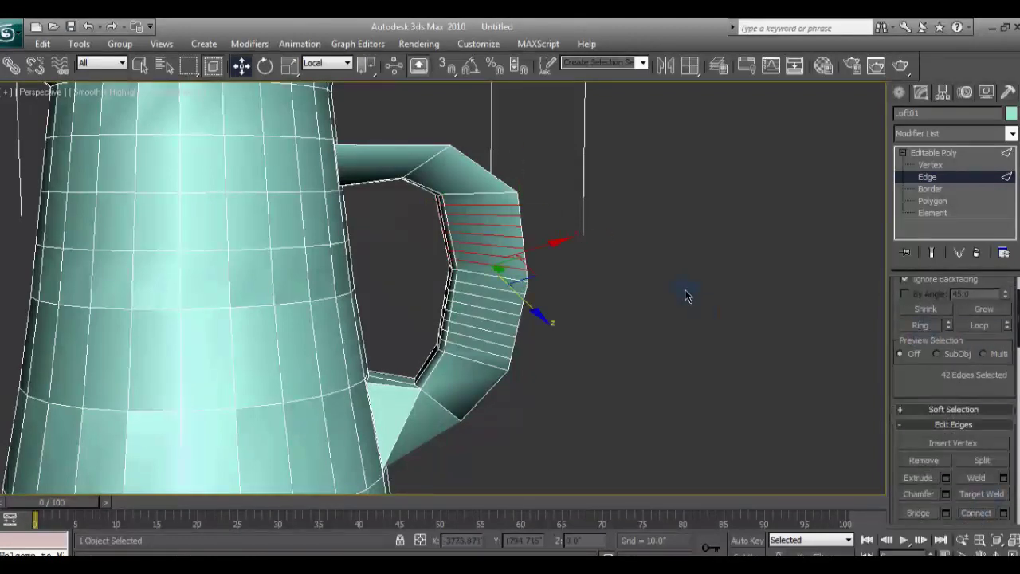
left_click(447, 209)
left_click(979, 325)
key("ctrl+z")
left_click(920, 325)
Step: Add a new connecting edge around the lower handle joint
left_click(393, 242)
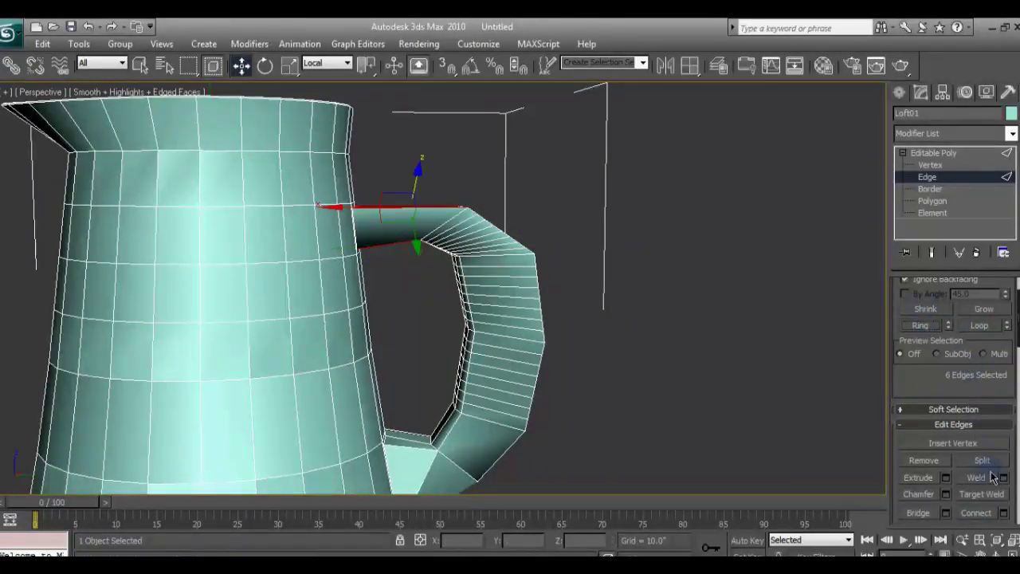
left_click(489, 462)
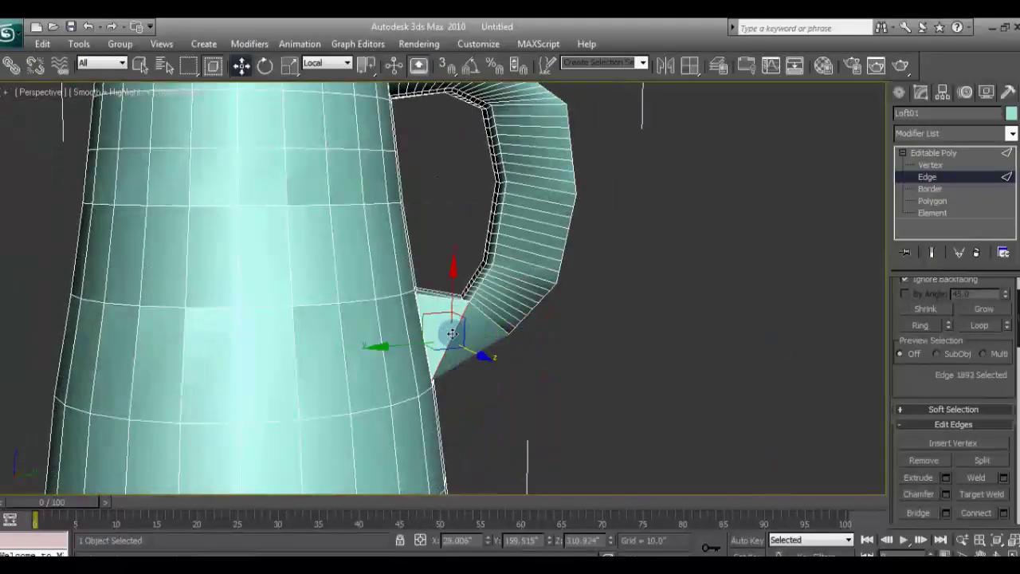
left_click(922, 327)
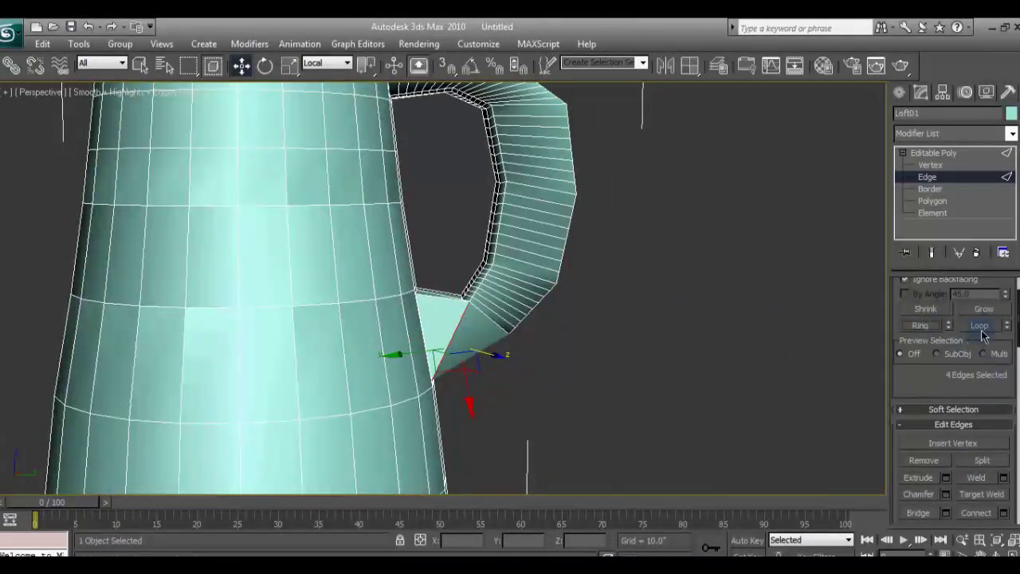
left_click(985, 515)
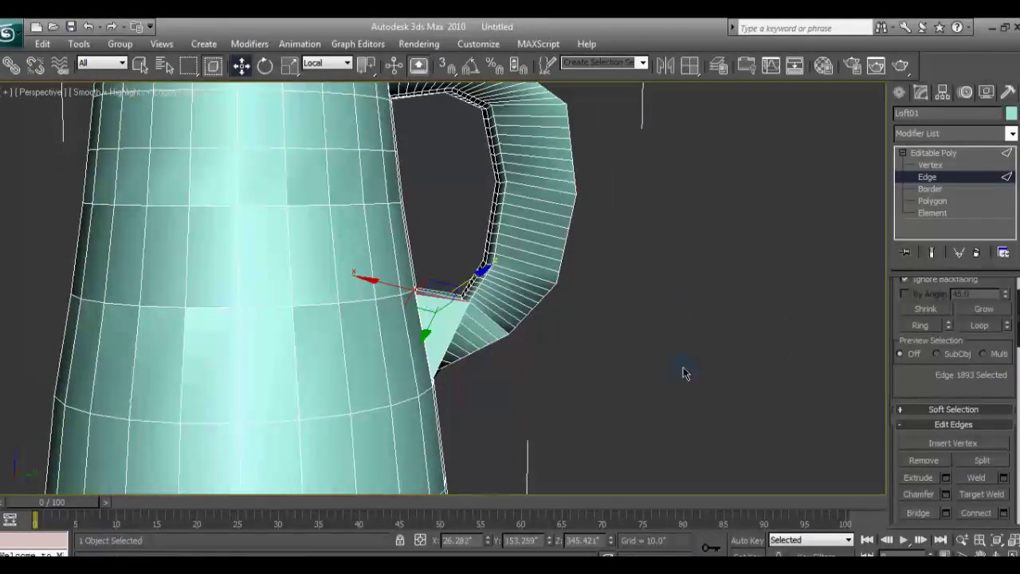
left_click(468, 307)
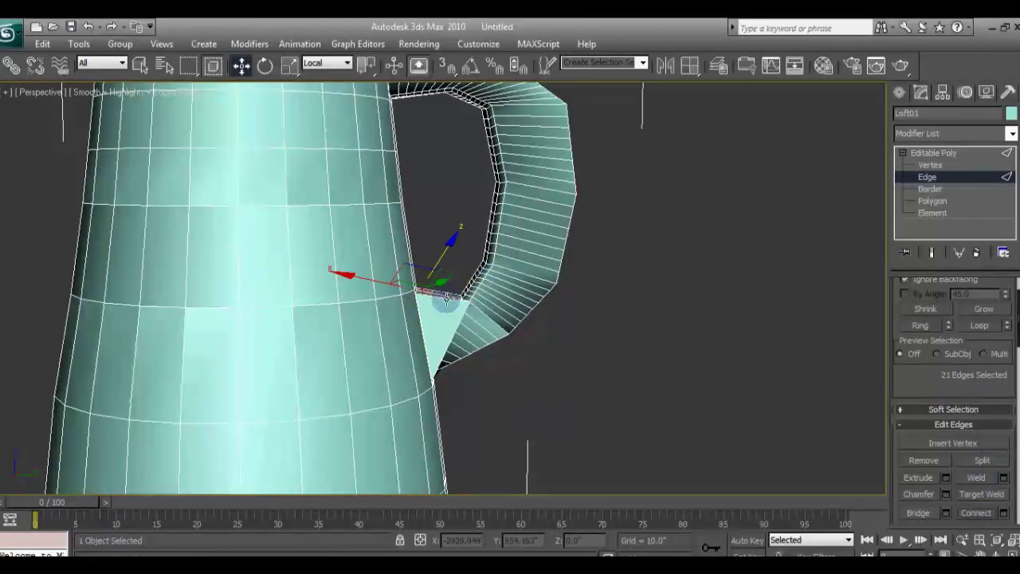
left_click(637, 371)
Step: Frame the whole jug and switch off Edged Faces in the perspective view
key("z")
mouse_move(563, 372)
middle_mouse_down("alt")
mouse_move(581, 332)
mouse_move(151, 319)
mouse_move(556, 271)
mouse_move(330, 148)
middle_mouse_up("alt")
scroll(603, 266, "down", 2)
left_click(120, 92)
left_click(170, 92)
left_click(169, 92)
left_click(215, 170)
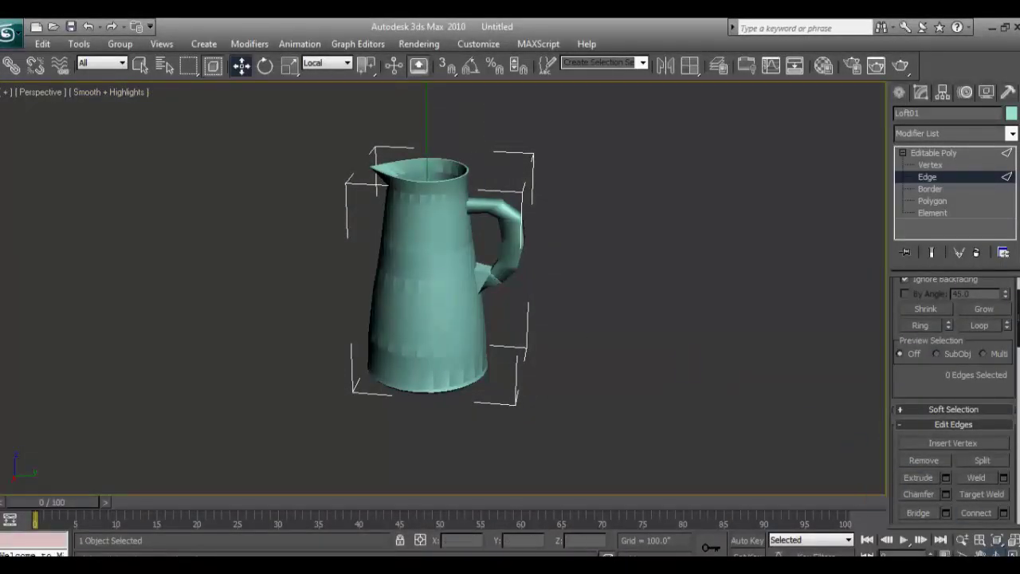
Step: Leave Edge mode and return to whole-object selection of the jug
mouse_move(215, 170)
middle_mouse_down("alt")
mouse_move(348, 296)
mouse_move(98, 250)
mouse_move(518, 296)
mouse_move(206, 308)
mouse_move(282, 303)
mouse_move(342, 273)
mouse_move(409, 291)
mouse_move(243, 277)
middle_mouse_up("alt")
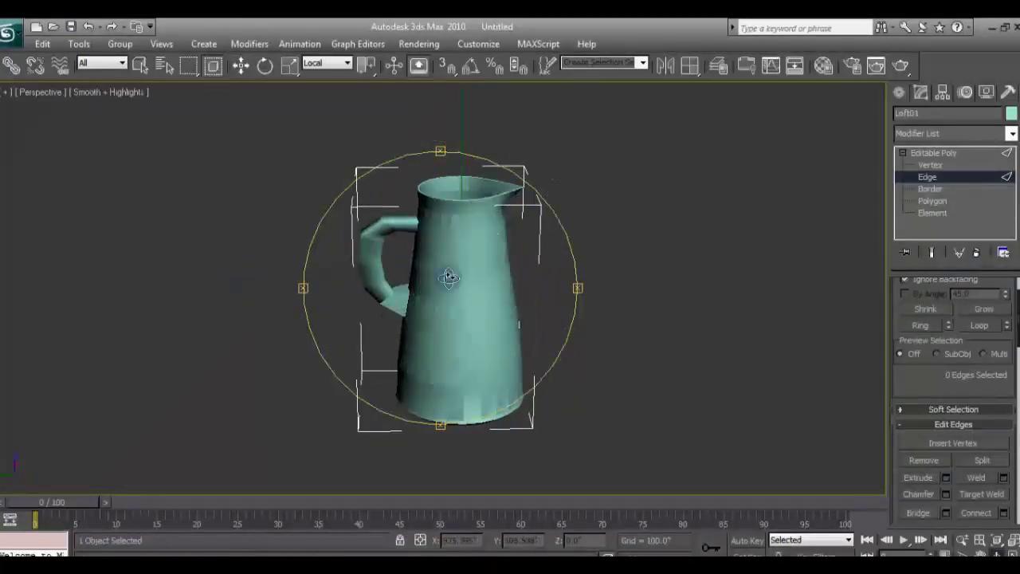
scroll(243, 277, "up", 3)
key("w")
scroll(596, 290, "down", 5)
left_click(925, 171)
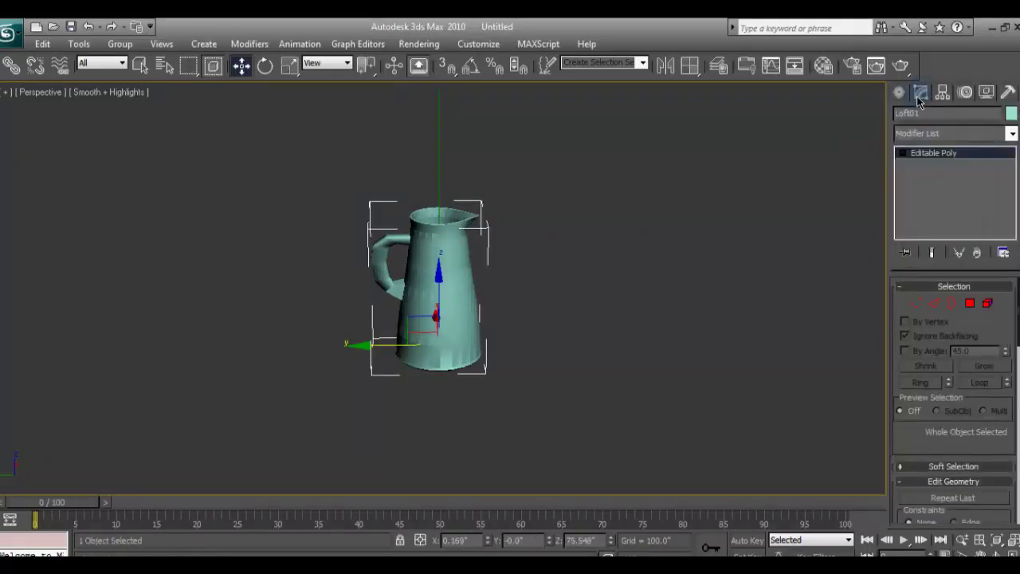
scroll(583, 321, "up", 2)
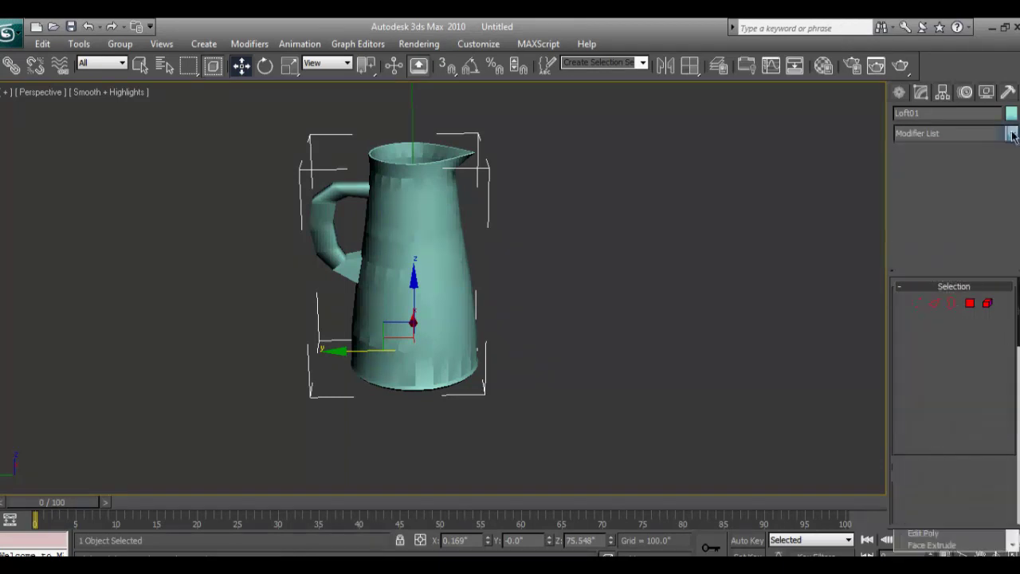
right_click(384, 253)
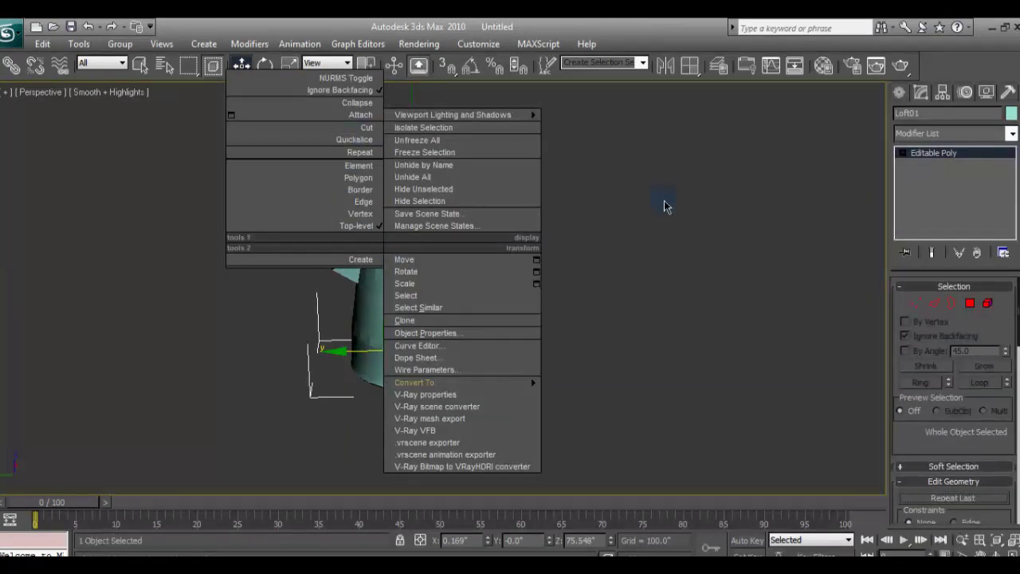
left_click(665, 202)
Step: Stack TurboSmooth and MeshSmooth modifiers on the jug to preview smoothing
left_click(1000, 134)
scroll(956, 239, "down", 10)
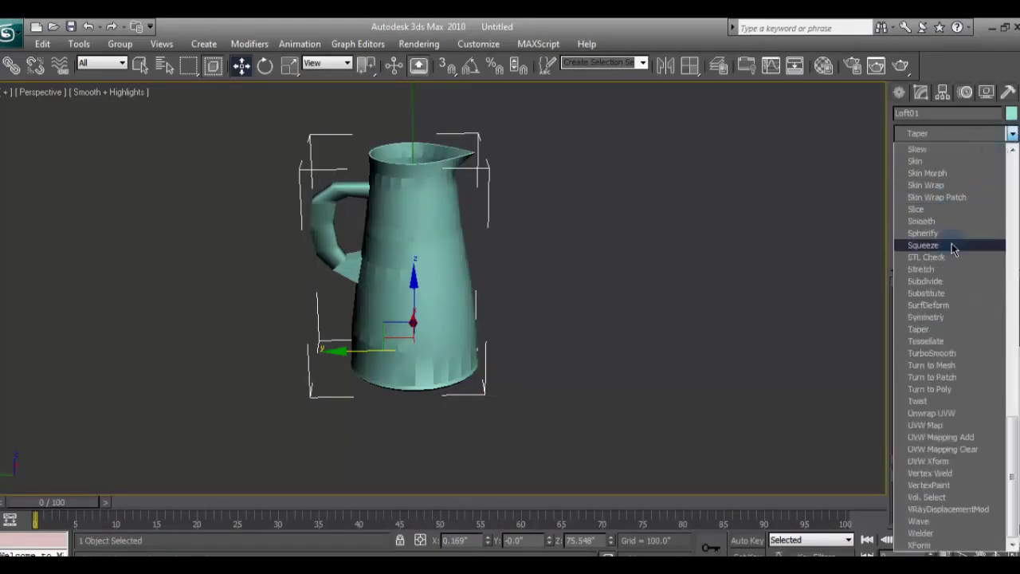
left_click(949, 216)
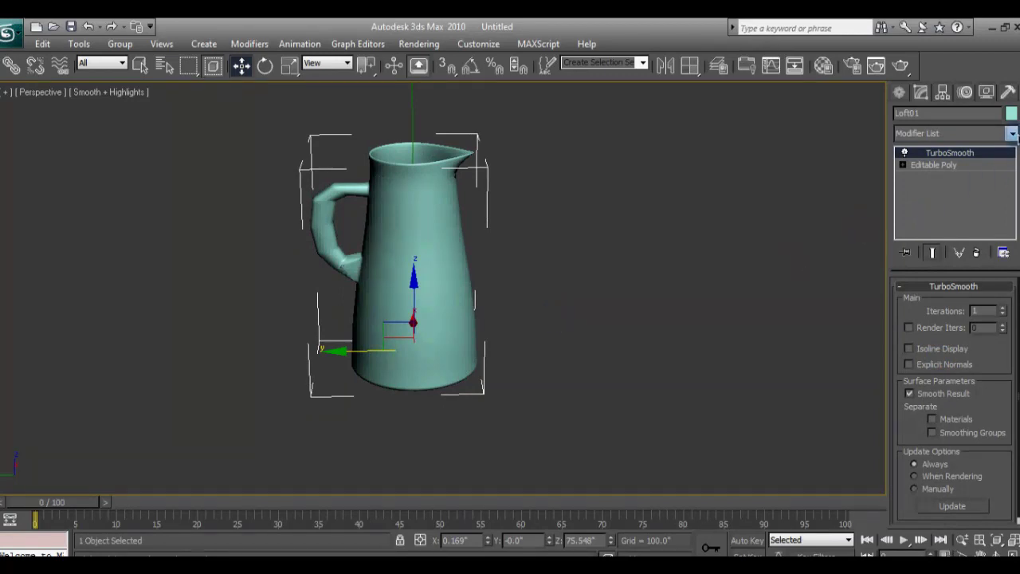
left_click(1012, 134)
scroll(1015, 135, "down", 1)
scroll(956, 239, "down", 5)
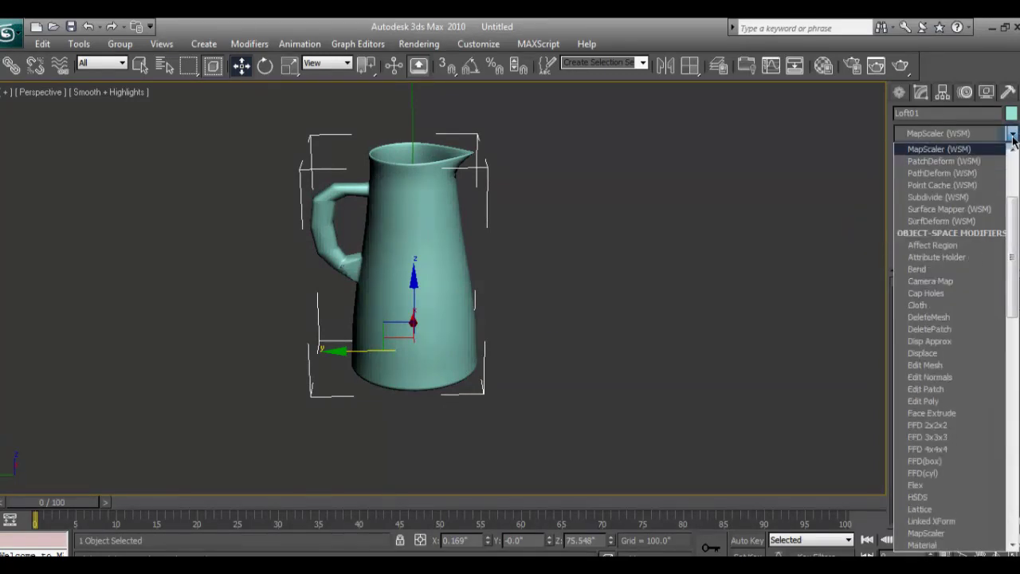
scroll(956, 239, "down", 5)
left_click(949, 219)
mouse_move(401, 263)
middle_mouse_down("alt")
mouse_move(510, 372)
mouse_move(641, 331)
middle_mouse_up("alt")
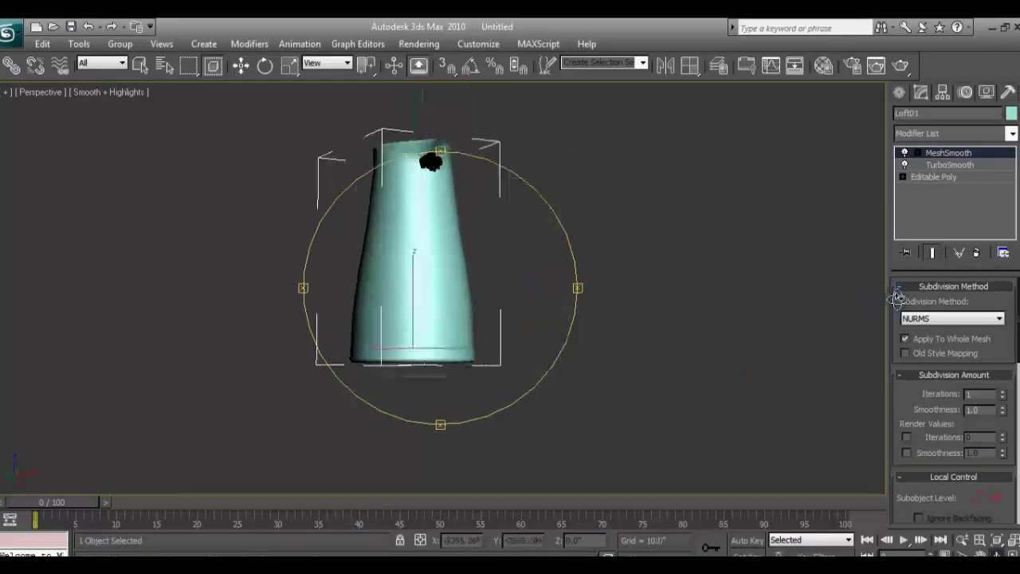
Step: Try Smooth and TurboSmooth modifiers on the jug, then delete them
left_click(1012, 133)
scroll(960, 206, "down", 5)
scroll(960, 206, "down", 10)
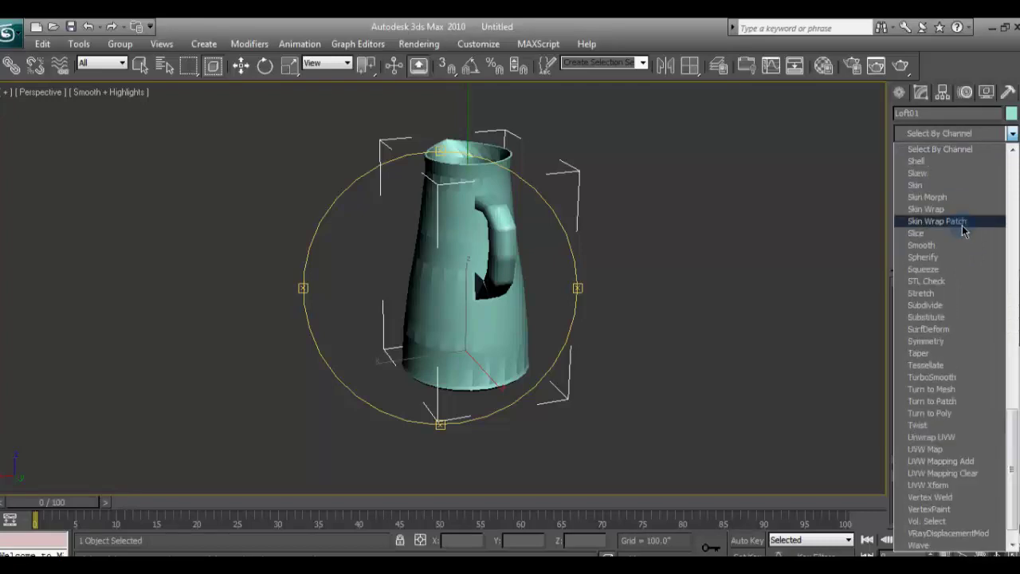
left_click(922, 246)
mouse_move(610, 288)
middle_mouse_down("alt")
mouse_move(326, 398)
mouse_move(269, 289)
mouse_move(358, 321)
middle_mouse_up("alt")
left_click(1012, 133)
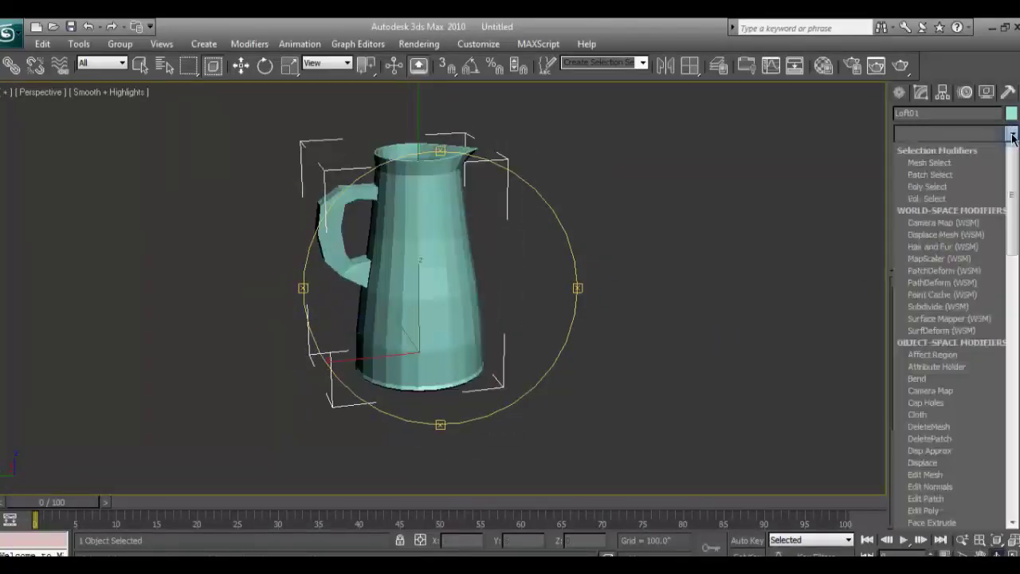
scroll(956, 271, "down", 15)
left_click(923, 268)
middle_click_drag(514, 291, 528, 342, "alt")
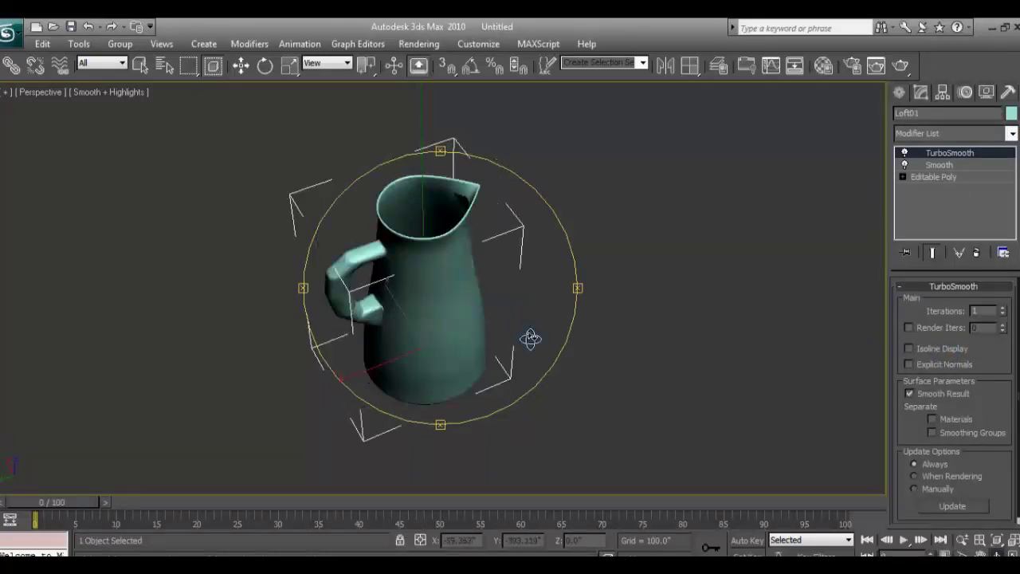
key("Delete")
key("Delete")
Step: Add and then delete a MeshSmooth modifier, and orbit to inspect the plain poly
left_click(1012, 133)
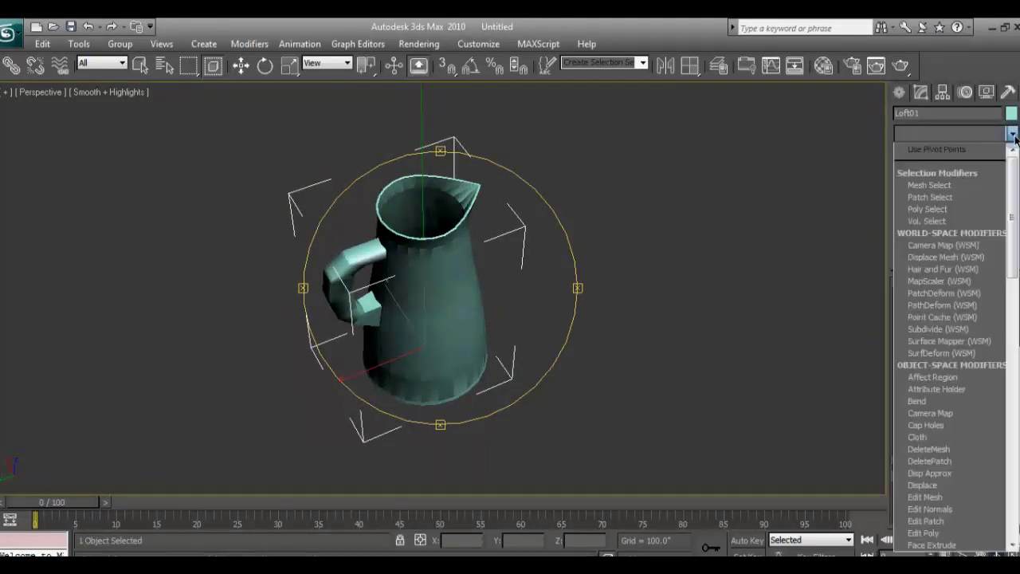
scroll(948, 271, "down", 10)
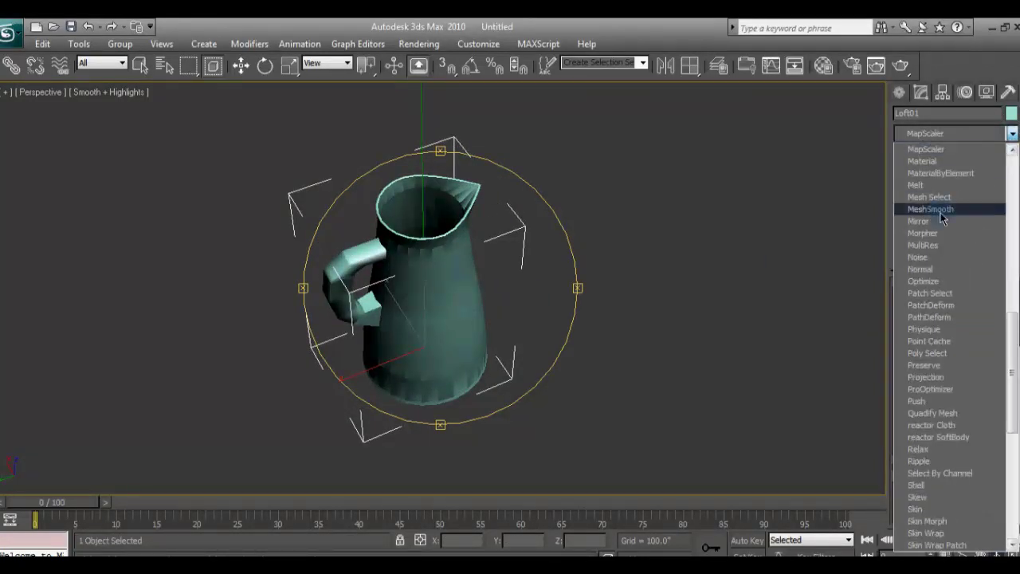
left_click(940, 218)
key("Delete")
key("w")
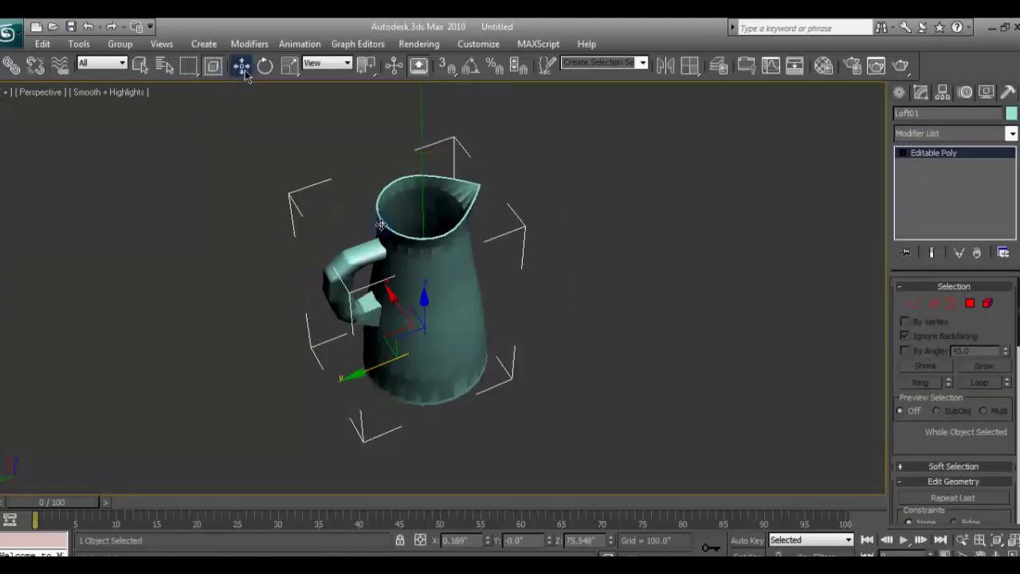
left_click(996, 554)
mouse_move(590, 375)
left_mouse_down()
mouse_move(720, 280)
mouse_move(686, 287)
left_mouse_up()
right_click(686, 287)
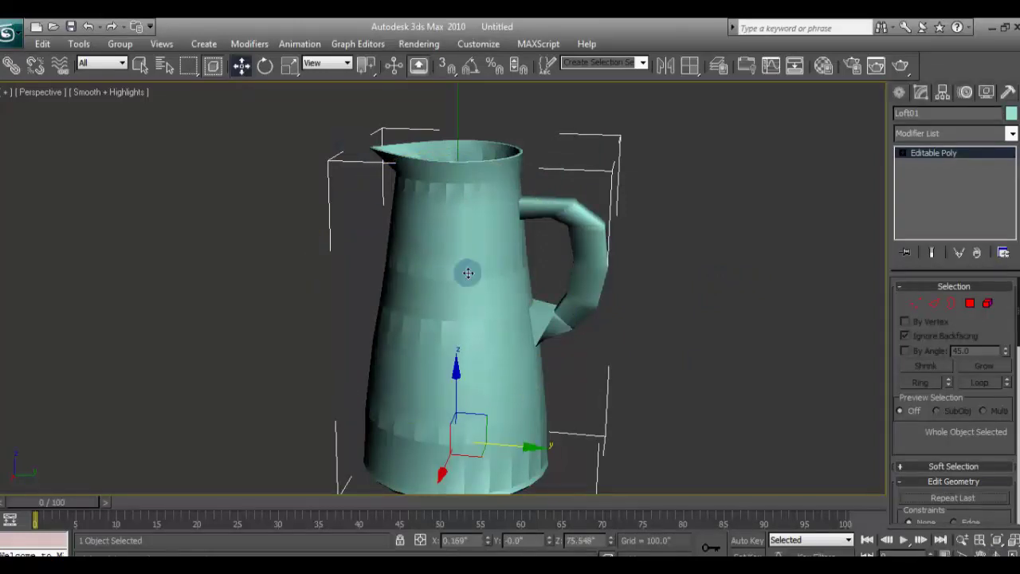
Step: Set the jug's object colour to dark red
scroll(478, 318, "up", 3)
left_click(1010, 113)
left_click(390, 254)
left_click(584, 379)
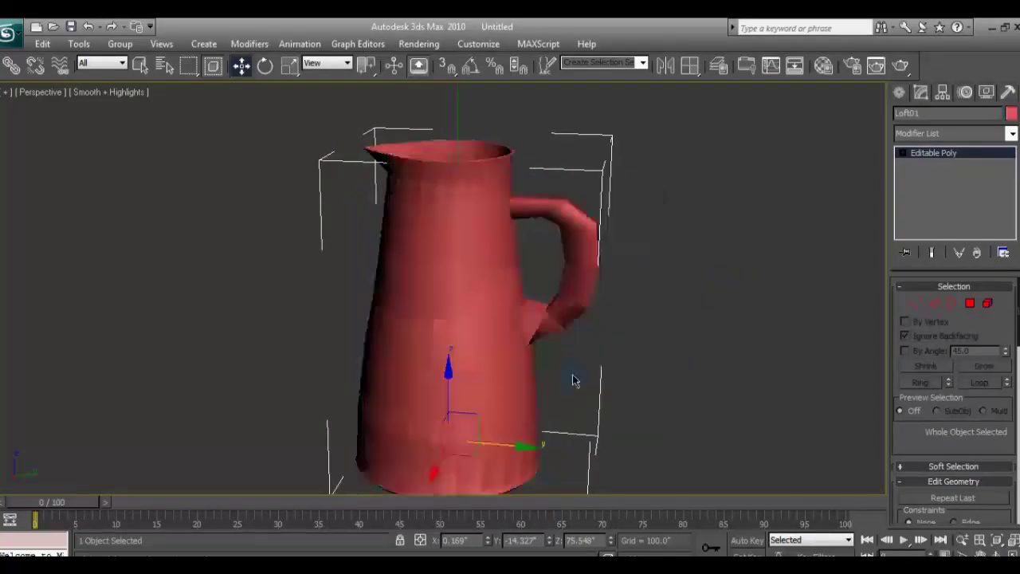
left_click(389, 290)
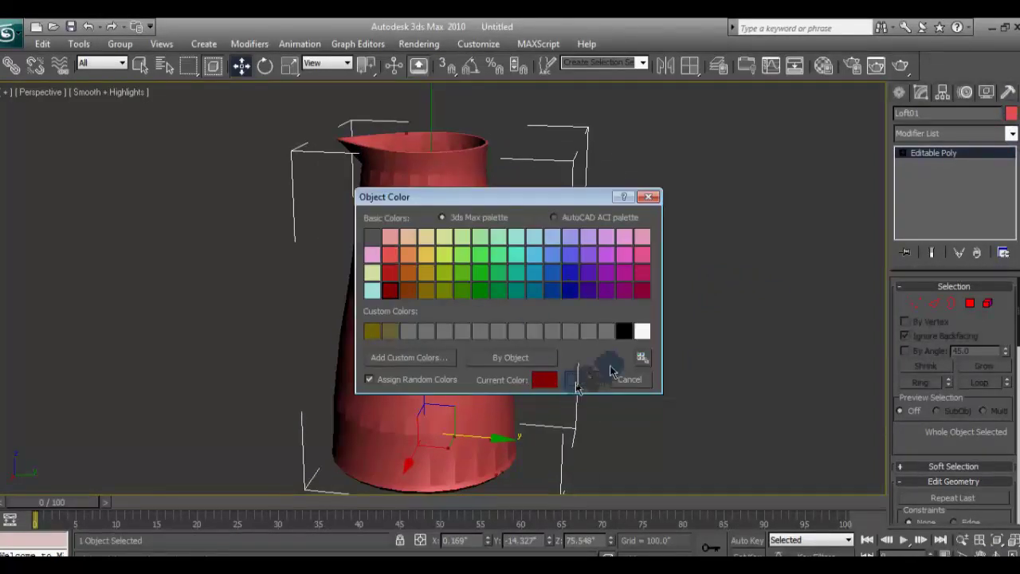
left_click(584, 379)
Step: Assign a dark red Blinn material (Specular Level 71, Glossiness 27) to the jug
key("m")
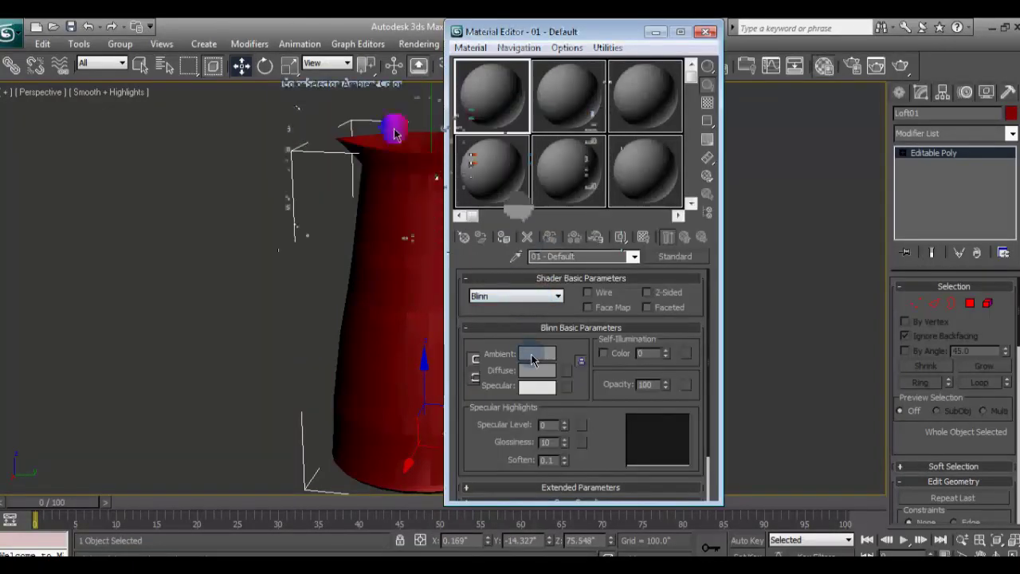
left_click(537, 353)
left_click(302, 206)
mouse_move(564, 427)
left_mouse_down()
mouse_move(564, 405)
mouse_move(569, 442)
left_mouse_up()
key("m")
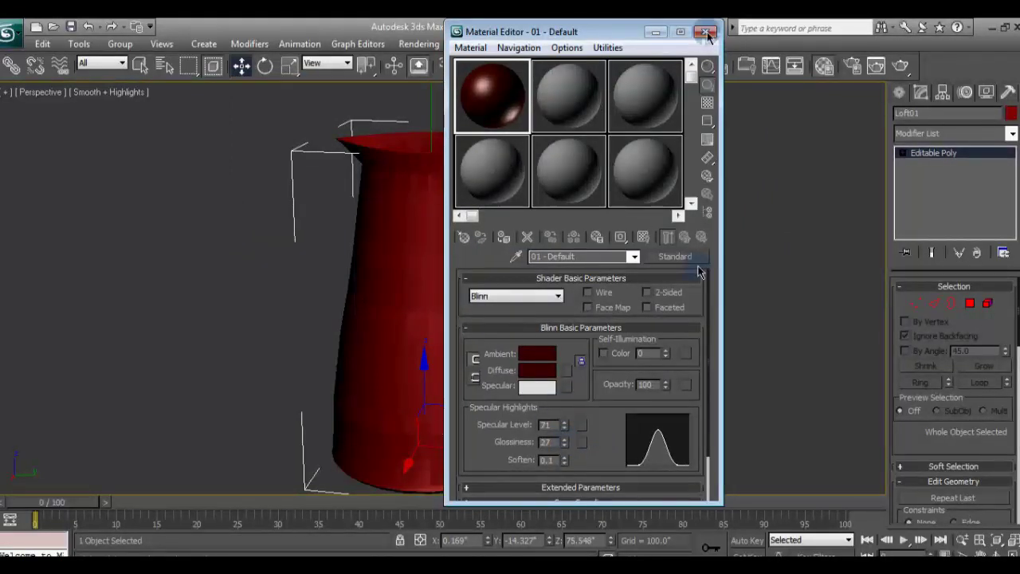
key("m")
left_click(504, 245)
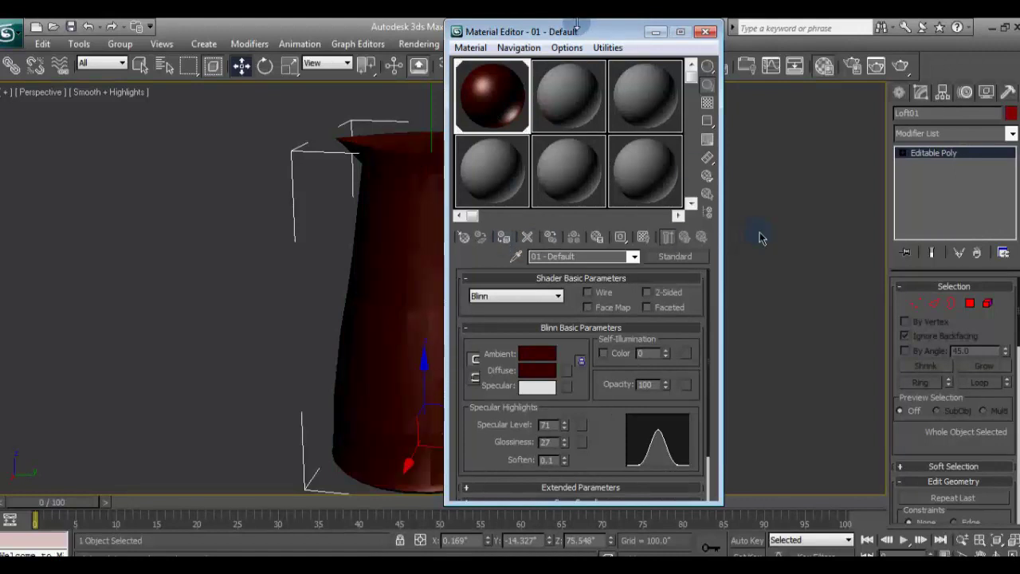
left_click_drag(574, 31, 574, 45)
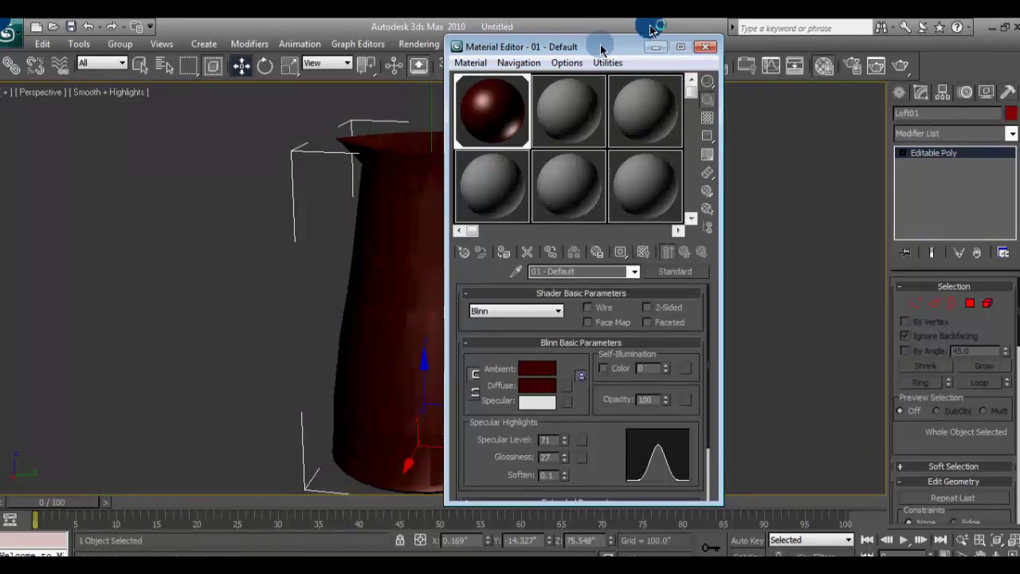
left_click_drag(601, 50, 651, 34)
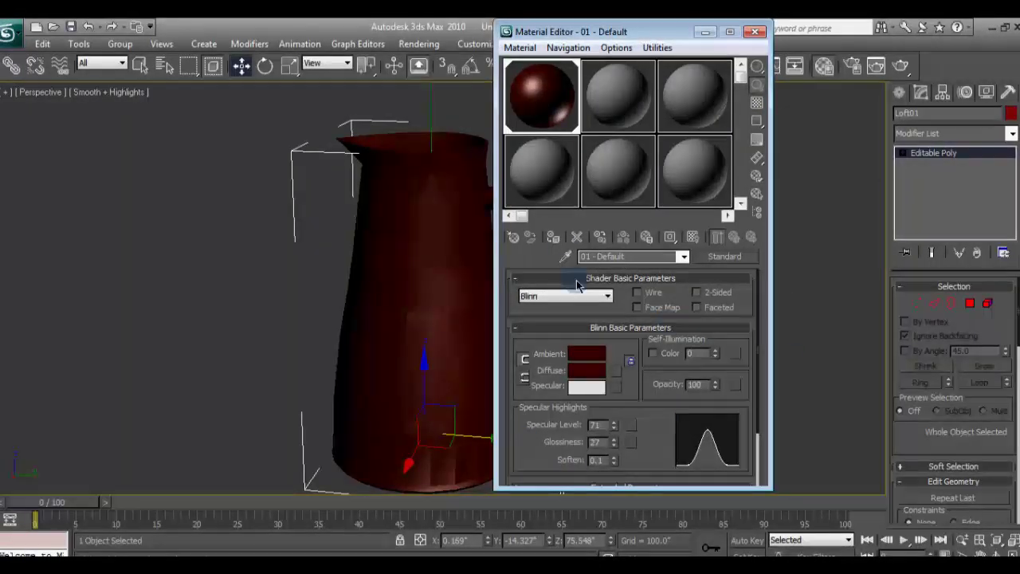
Step: Change the first material's Ambient to olive yellow and delete the leftover D-shaped line
left_click(590, 359)
left_click(244, 178)
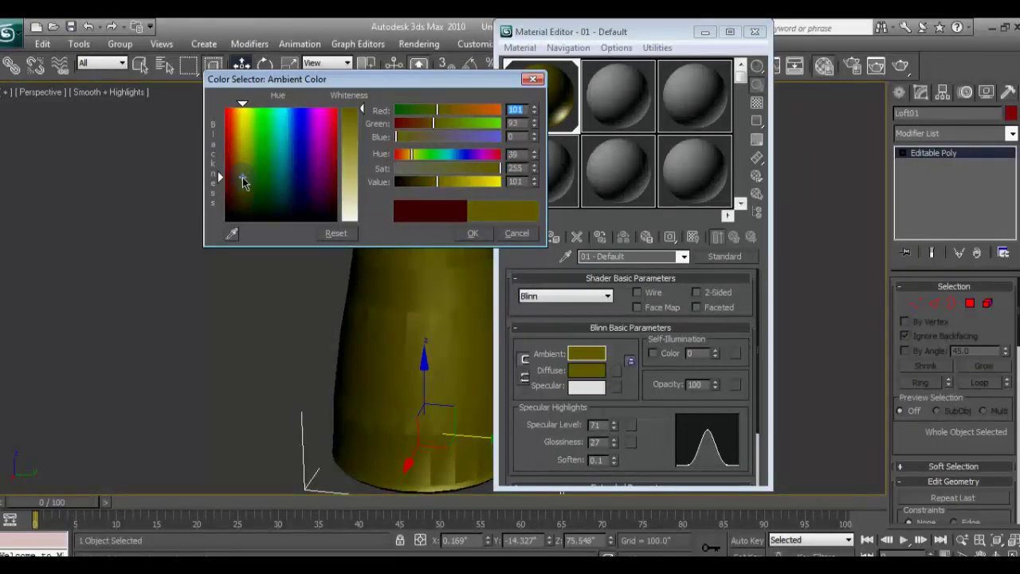
left_click(472, 233)
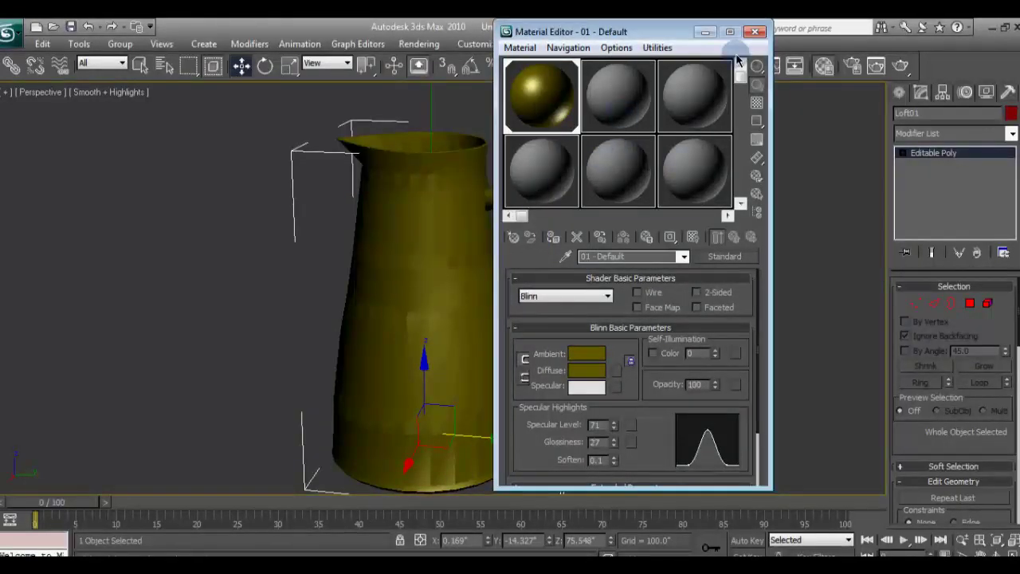
key("Delete")
Step: Shift-drag a copy of the jug to the right
left_click(370, 259)
left_click_drag(358, 379, 542, 392, "shift")
left_click(511, 363)
Step: Give the middle jug a dark blue Blinn material in slot 2 with raised specular
left_click(516, 301)
key("m")
left_click(618, 95)
left_click(587, 353)
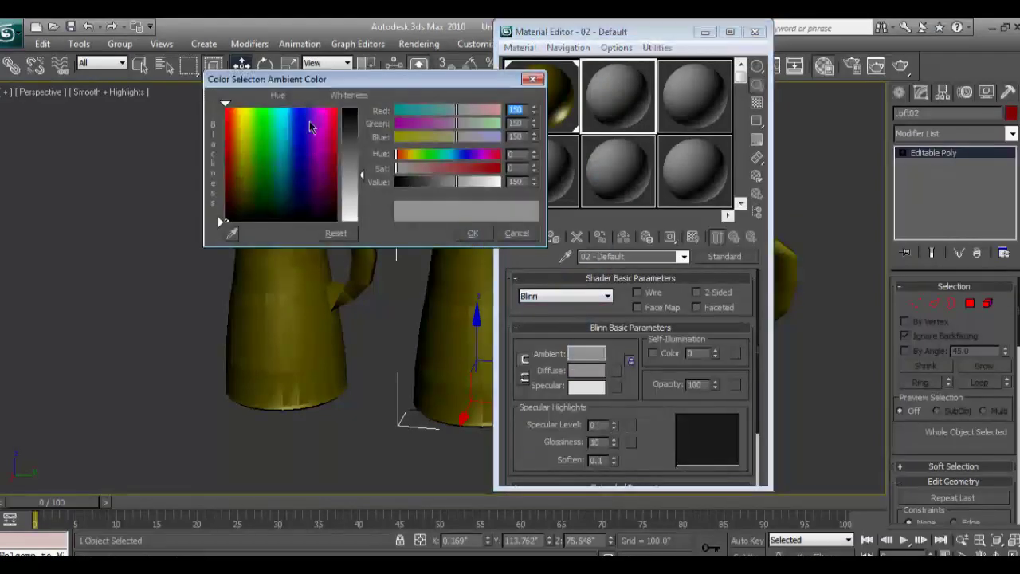
mouse_move(289, 141)
left_mouse_down()
mouse_move(295, 130)
mouse_move(292, 188)
left_mouse_up()
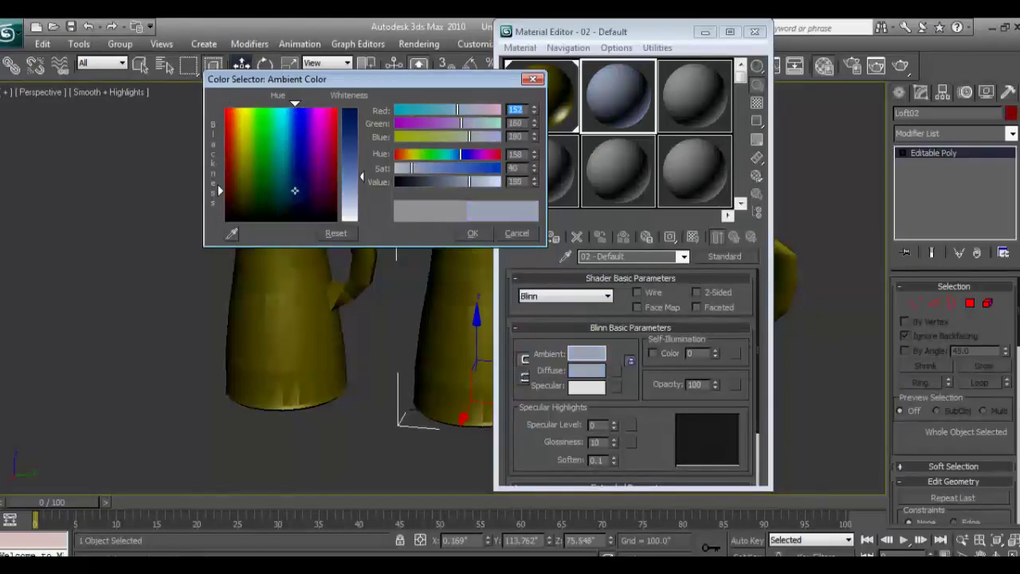
left_click(472, 233)
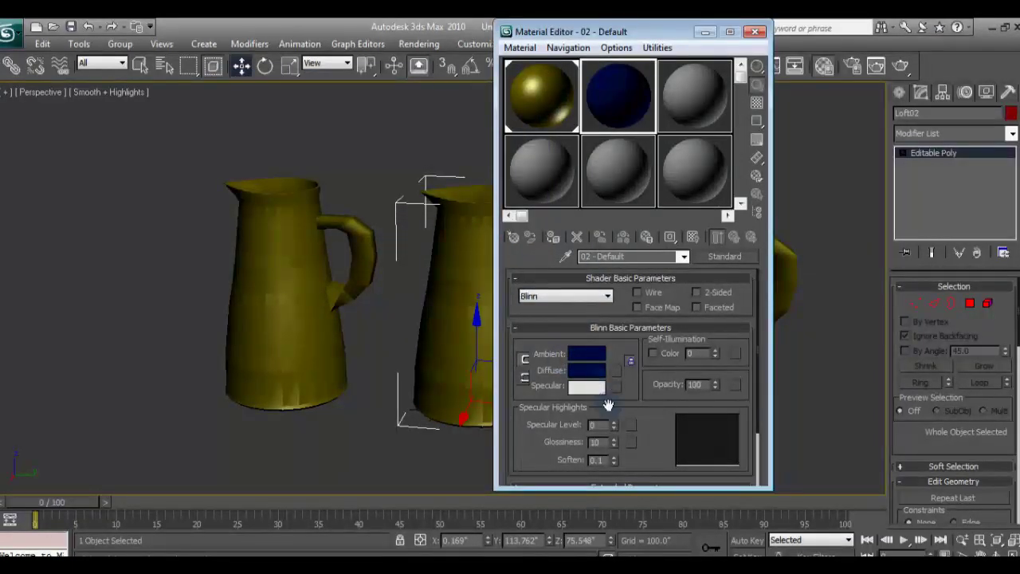
left_click_drag(615, 427, 610, 405)
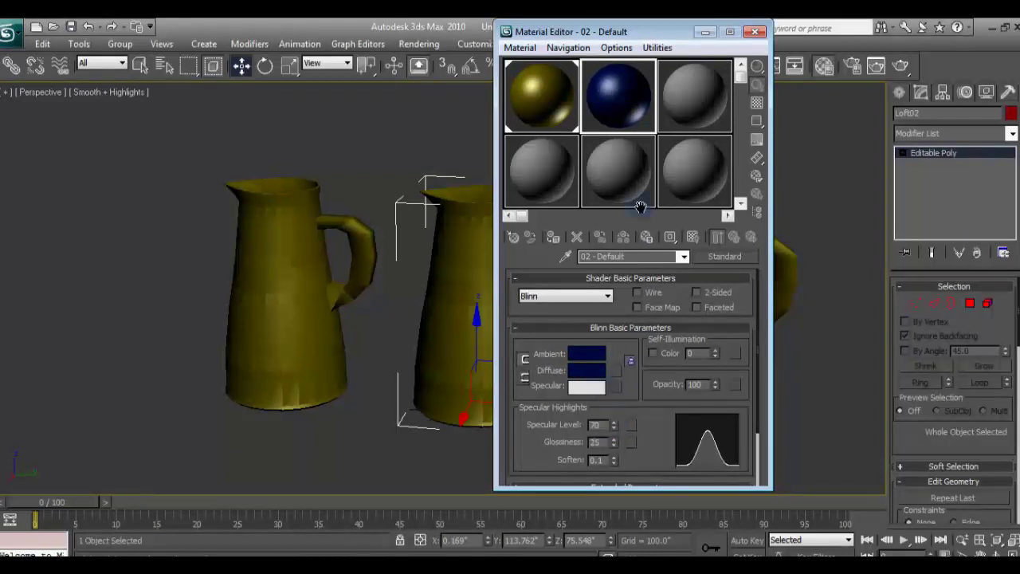
left_click(553, 238)
left_click(757, 32)
middle_click_drag(801, 296, 765, 333, "alt")
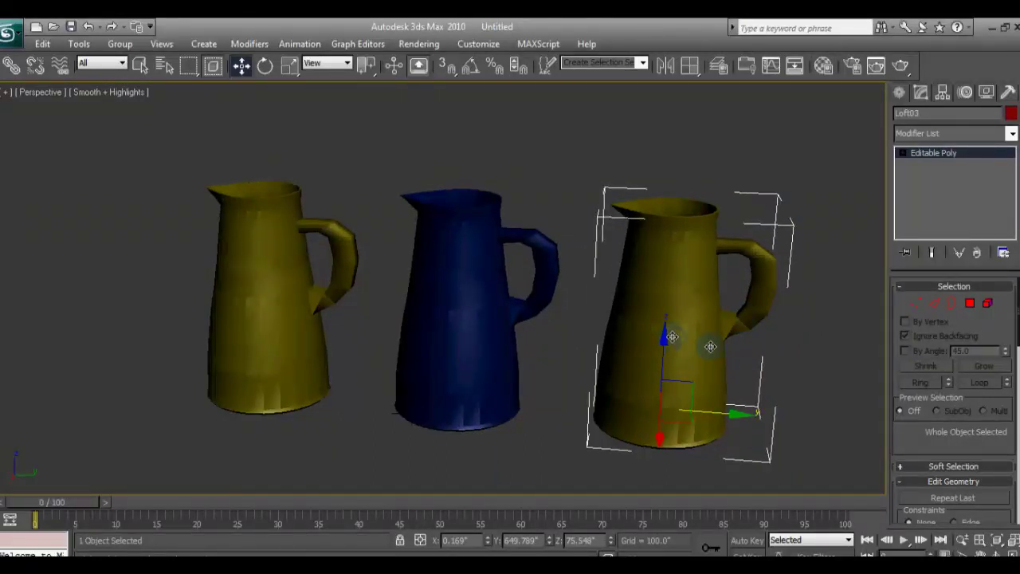
Step: Create a purple Blinn material in slot 3 with Specular Level 46
key("m")
left_click(697, 97)
left_click(586, 353)
left_click(319, 121)
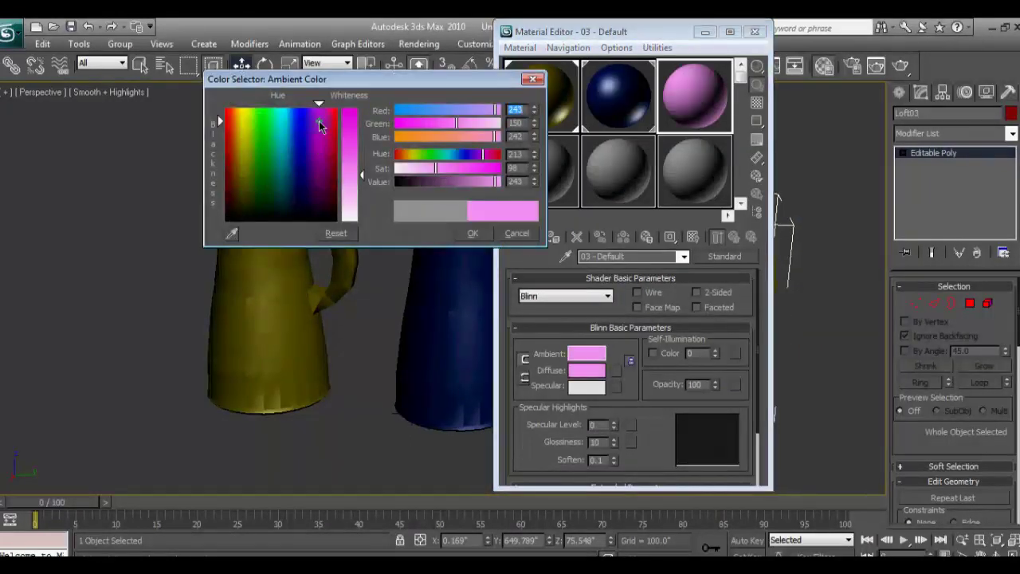
left_click_drag(315, 121, 326, 112)
left_click(472, 233)
mouse_move(613, 424)
left_mouse_down()
mouse_move(609, 388)
mouse_move(611, 428)
left_mouse_up()
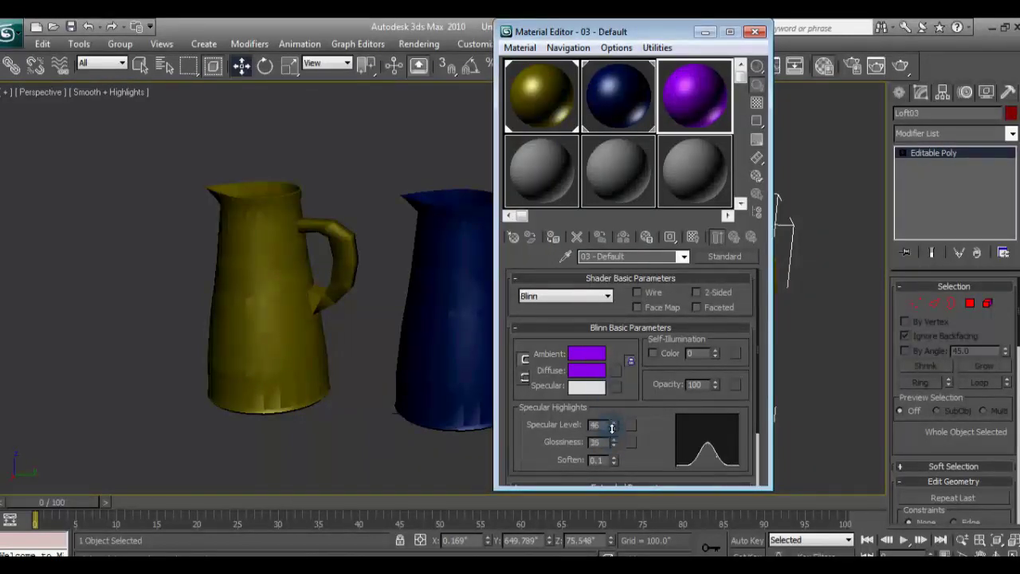
left_click(761, 38)
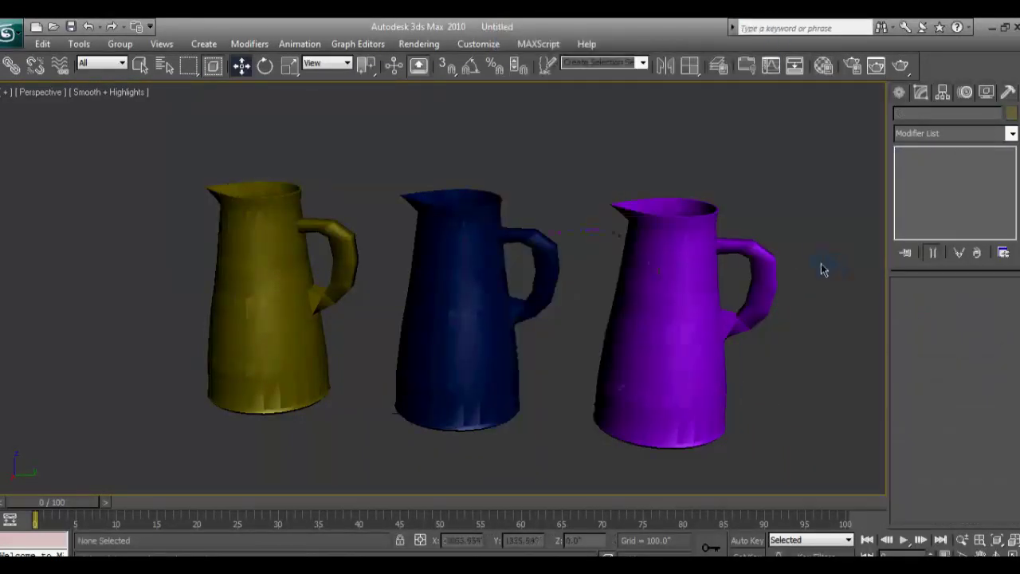
Step: Switch to four viewports and test-render the perspective view of the three jugs
middle_click_drag(782, 268, 751, 252)
key("alt+w")
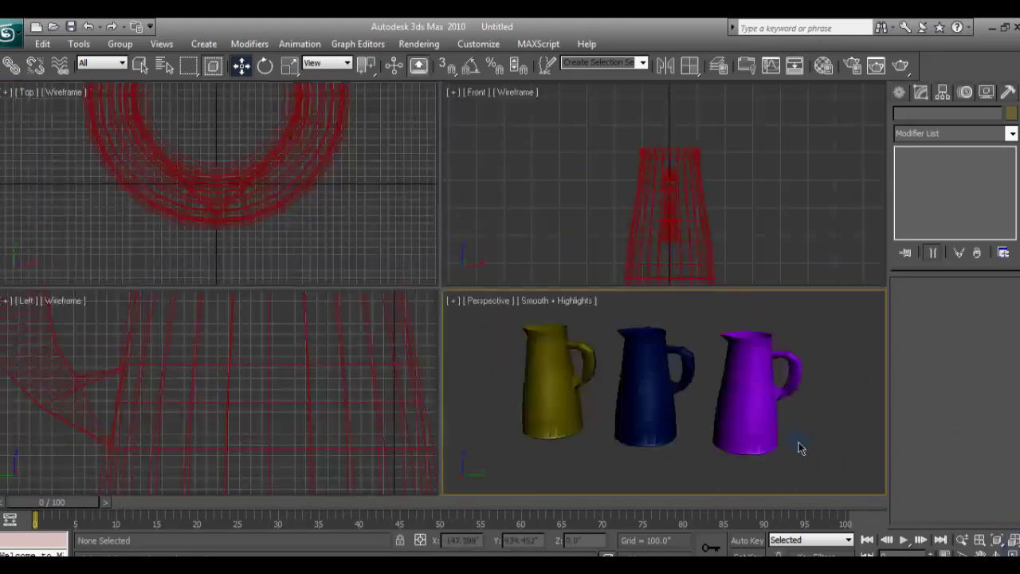
middle_click_drag(826, 419, 816, 397)
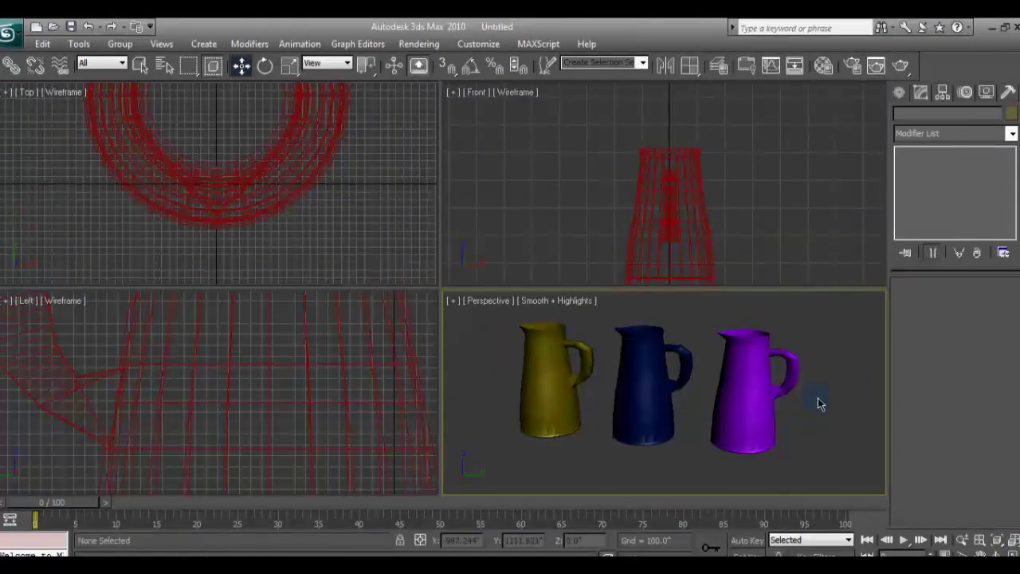
key("shift+q")
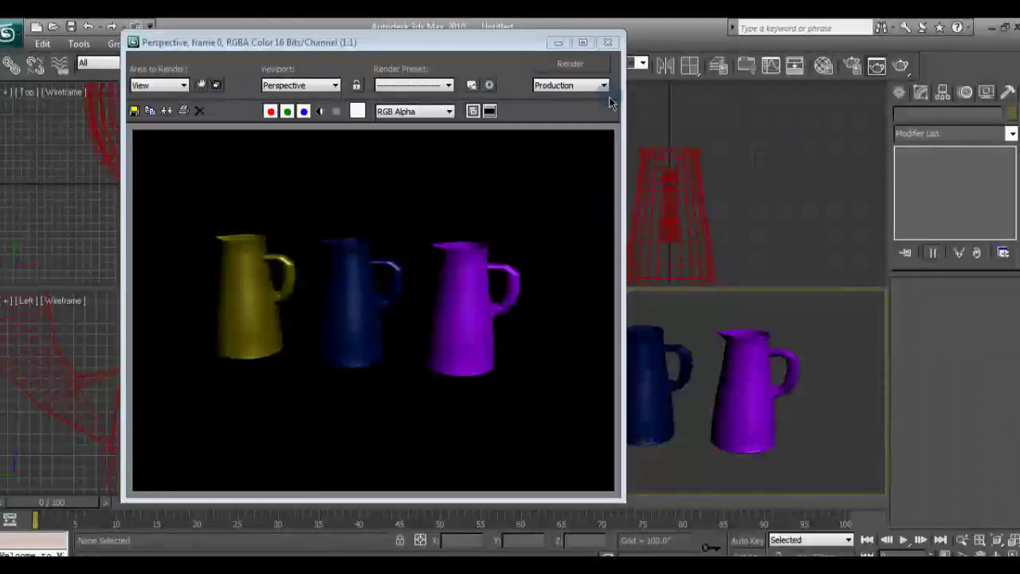
left_click(608, 42)
Step: Maximize the perspective viewport and orbit around the three jugs
left_click(899, 92)
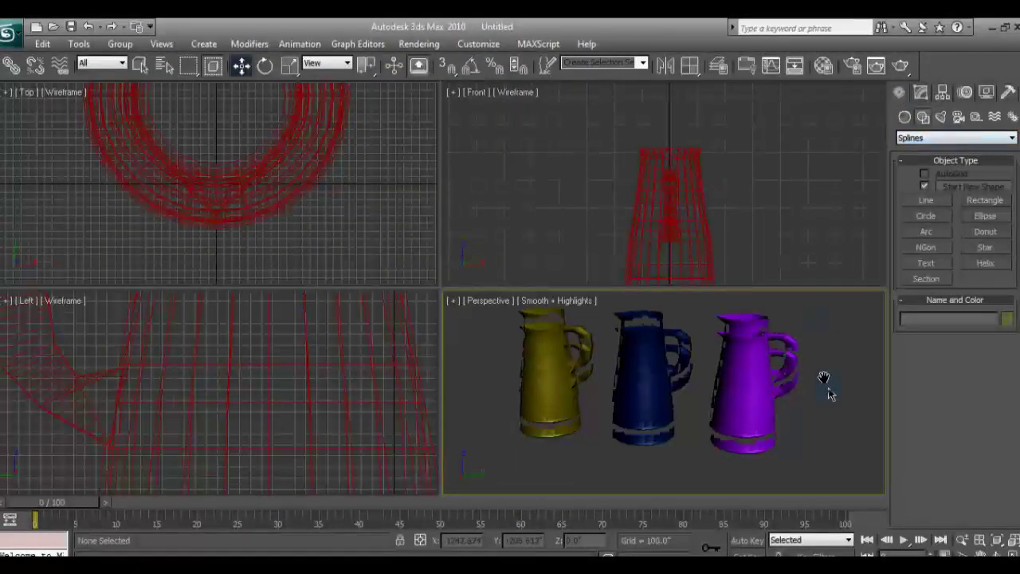
middle_click_drag(824, 383, 831, 409)
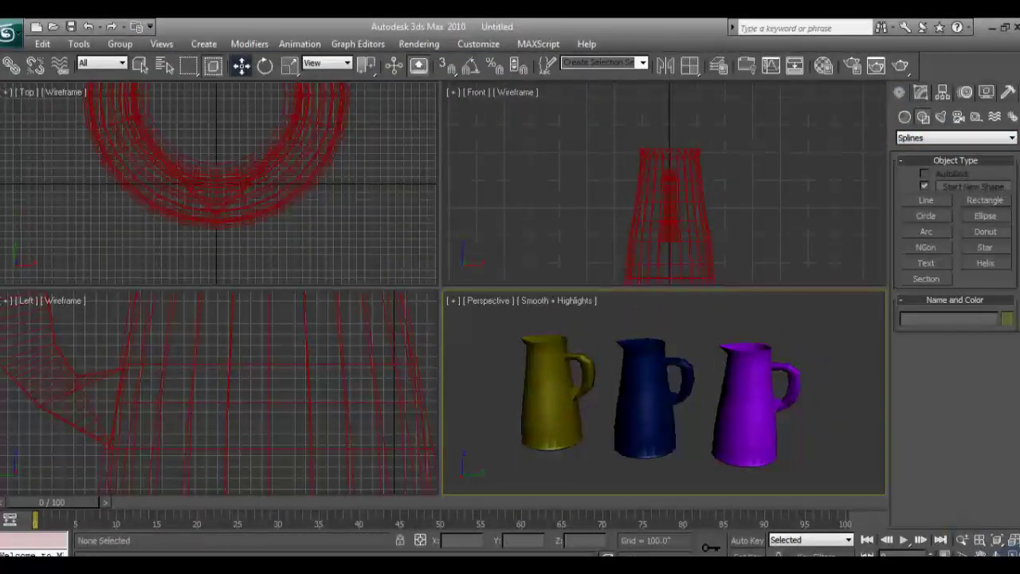
left_click(1012, 555)
left_click(996, 555)
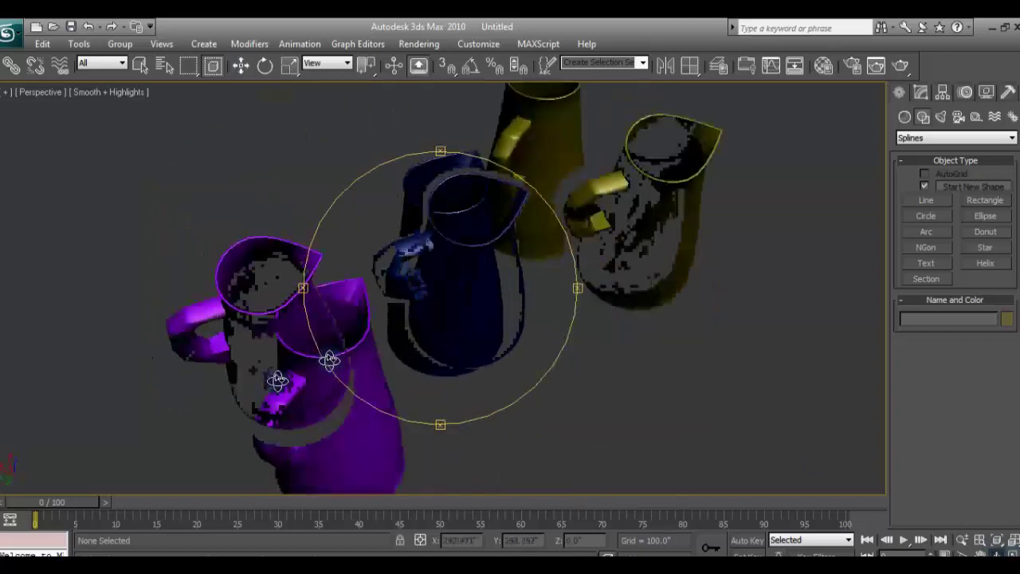